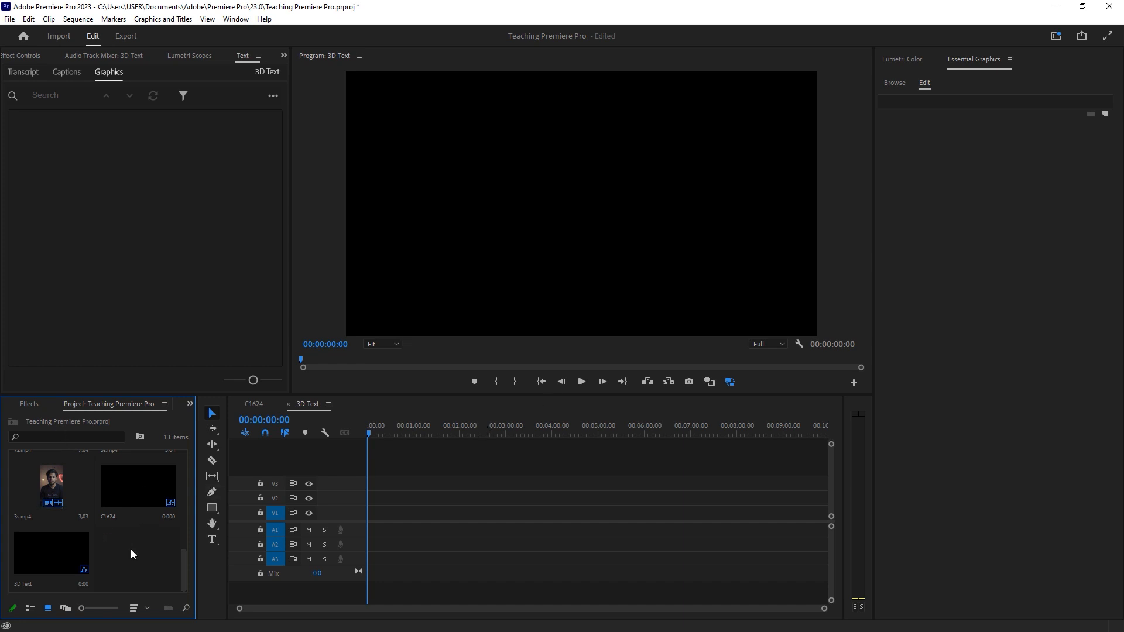
Create a white (FFFFFF) 1920 x 1080 color matte at 30.00 fps and name it "White BG"
{"action": "right_click", "coordinate": [109, 553]}
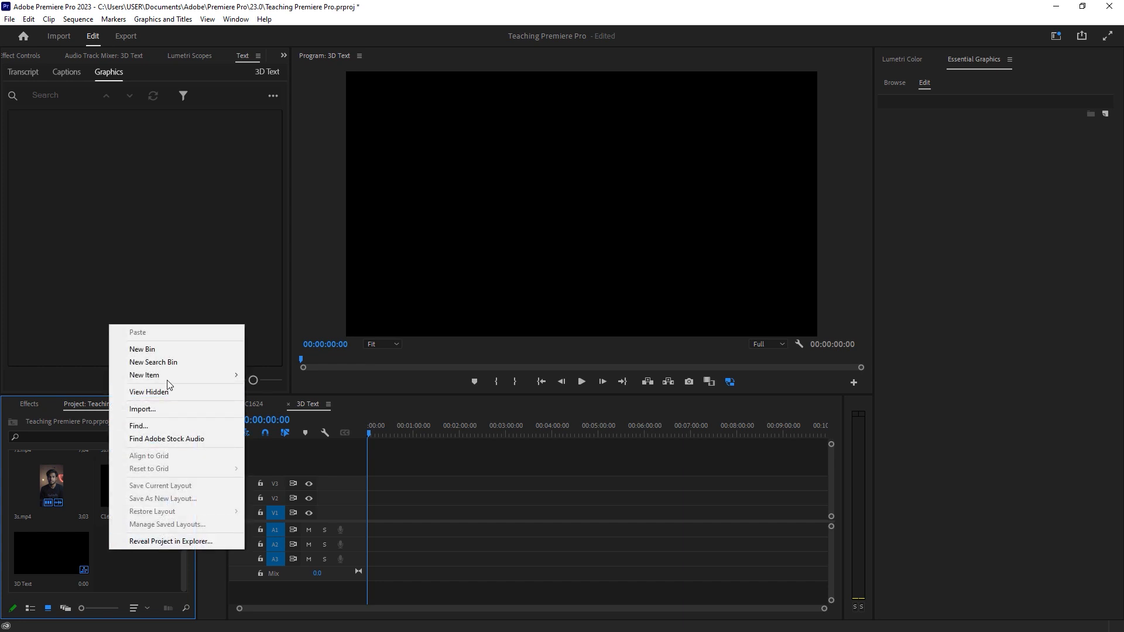
{"action": "mouse_move", "coordinate": [198, 374]}
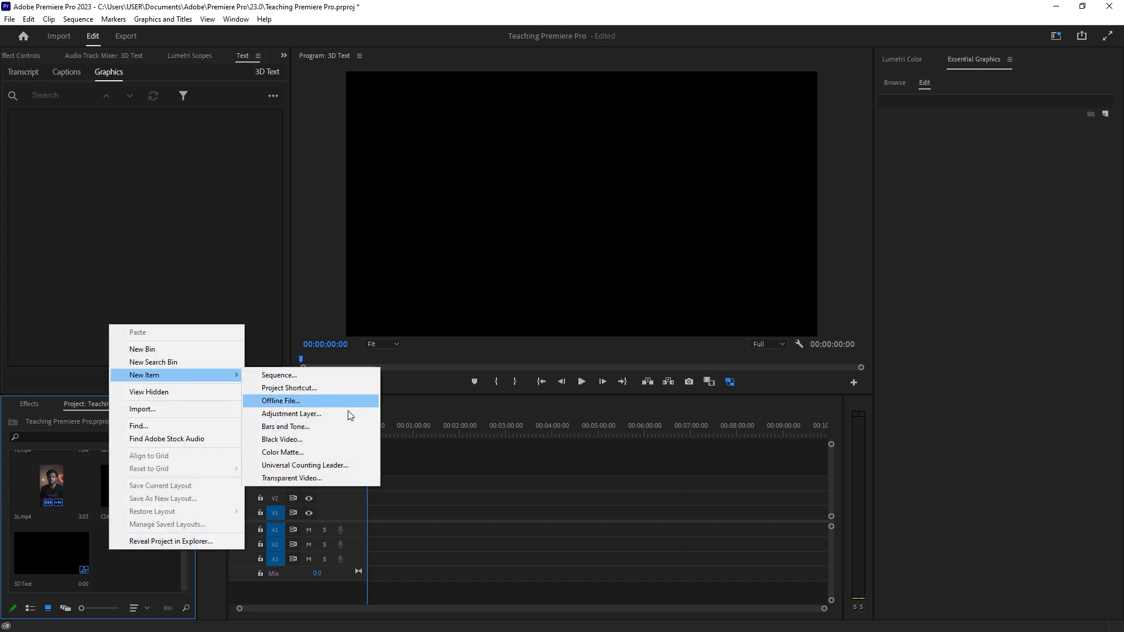
{"action": "left_click", "coordinate": [326, 454]}
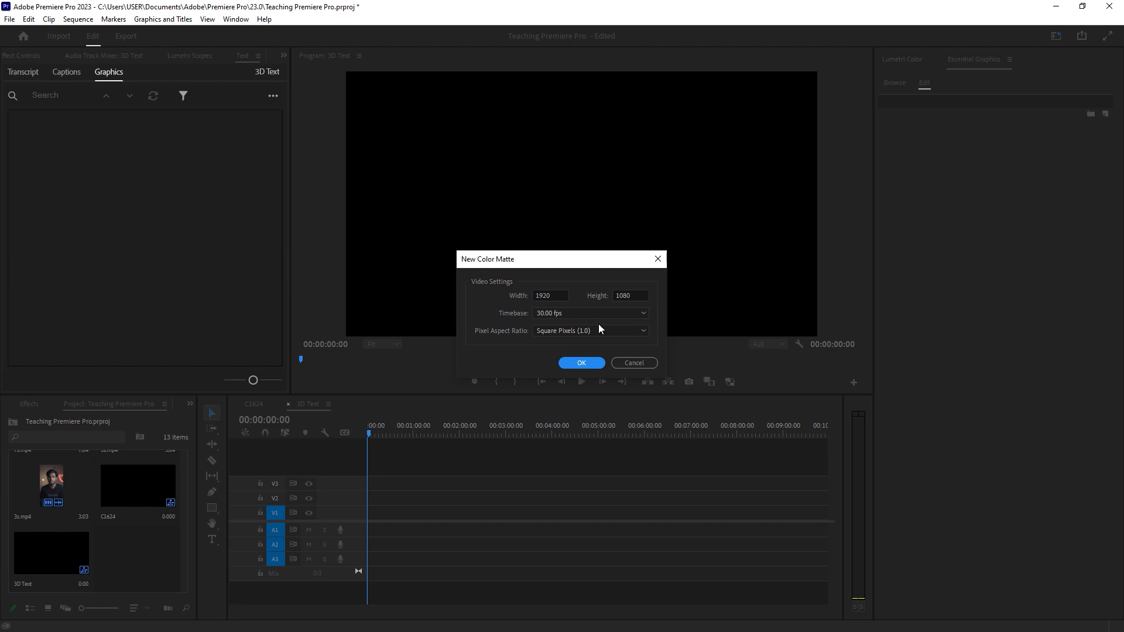
{"action": "left_click", "coordinate": [576, 363]}
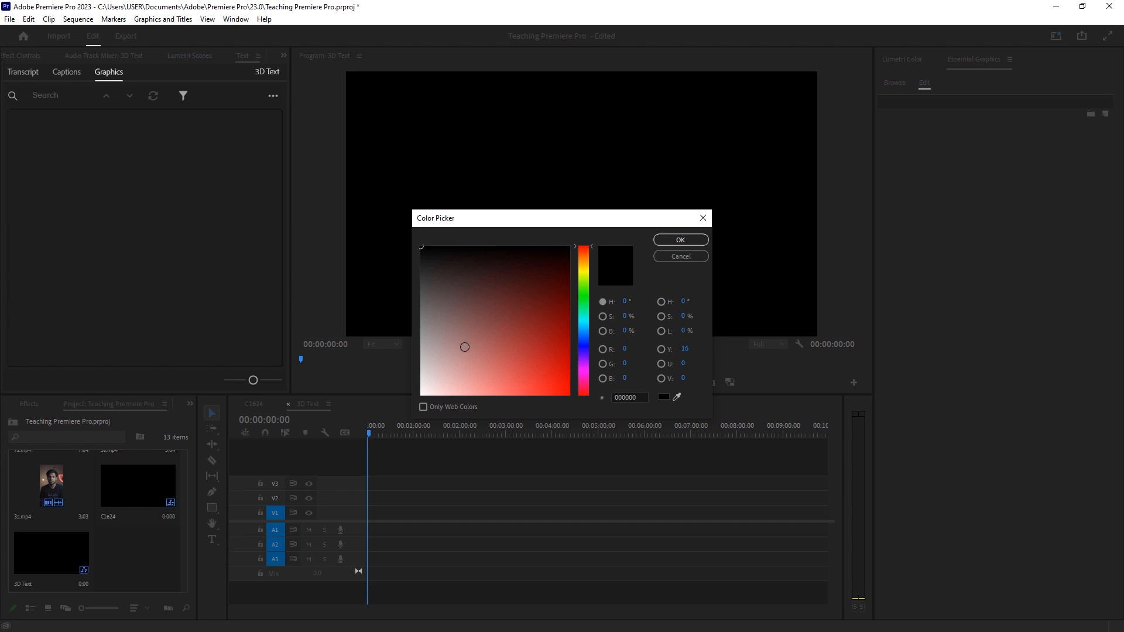
{"action": "left_click_drag", "start_coordinate": [462, 354], "coordinate": [420, 394]}
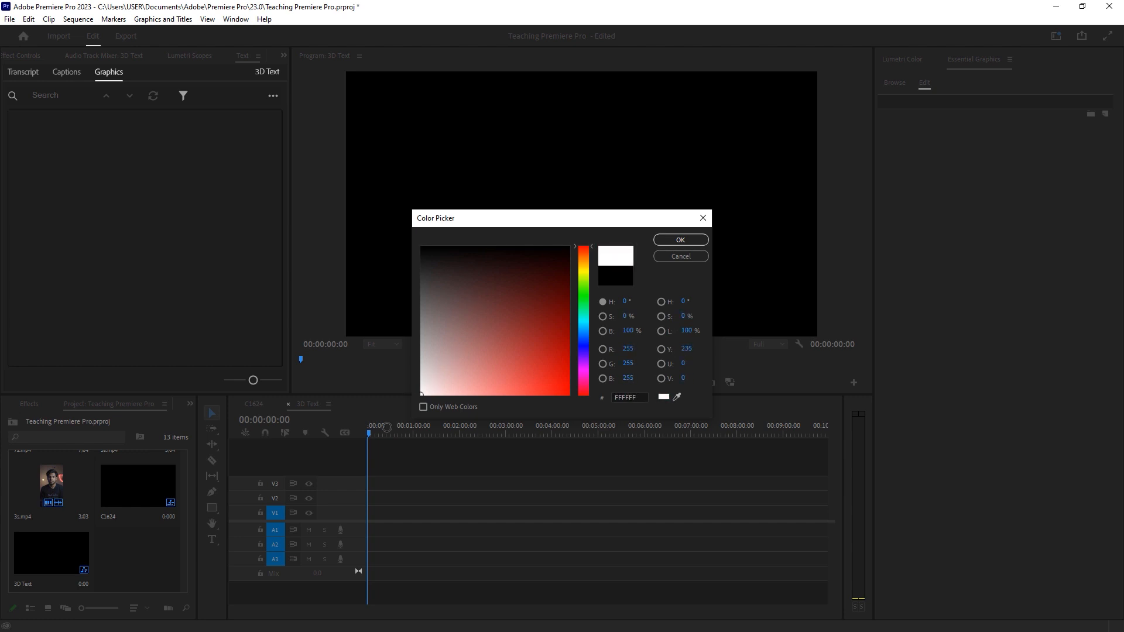
{"action": "left_click", "coordinate": [681, 241]}
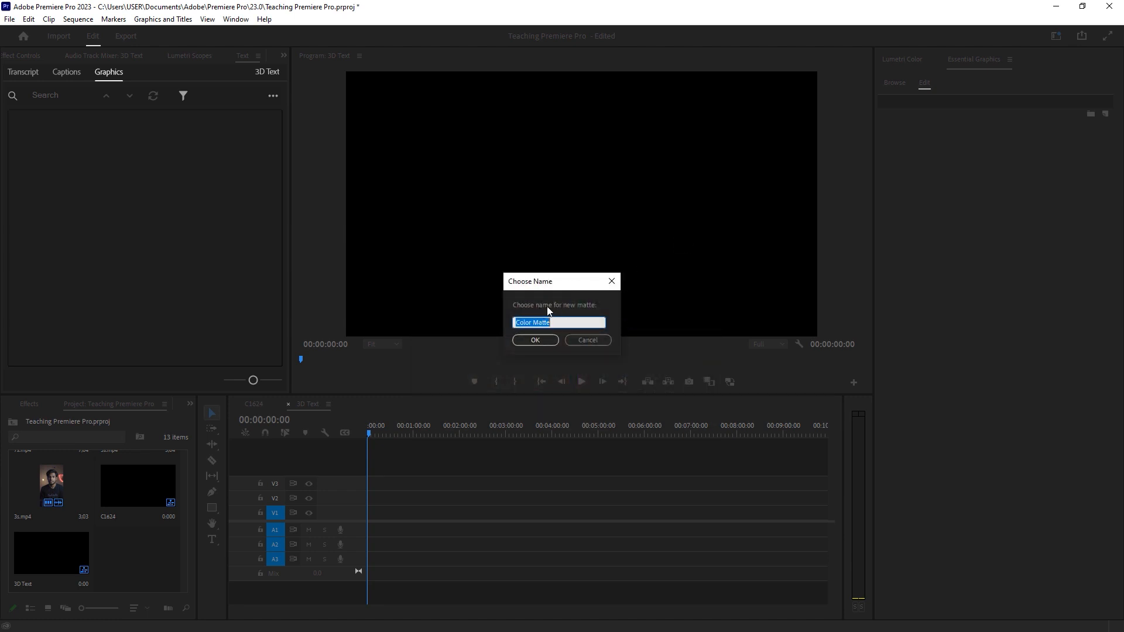
{"action": "type", "text": "White BG"}
{"action": "key", "text": "Return"}
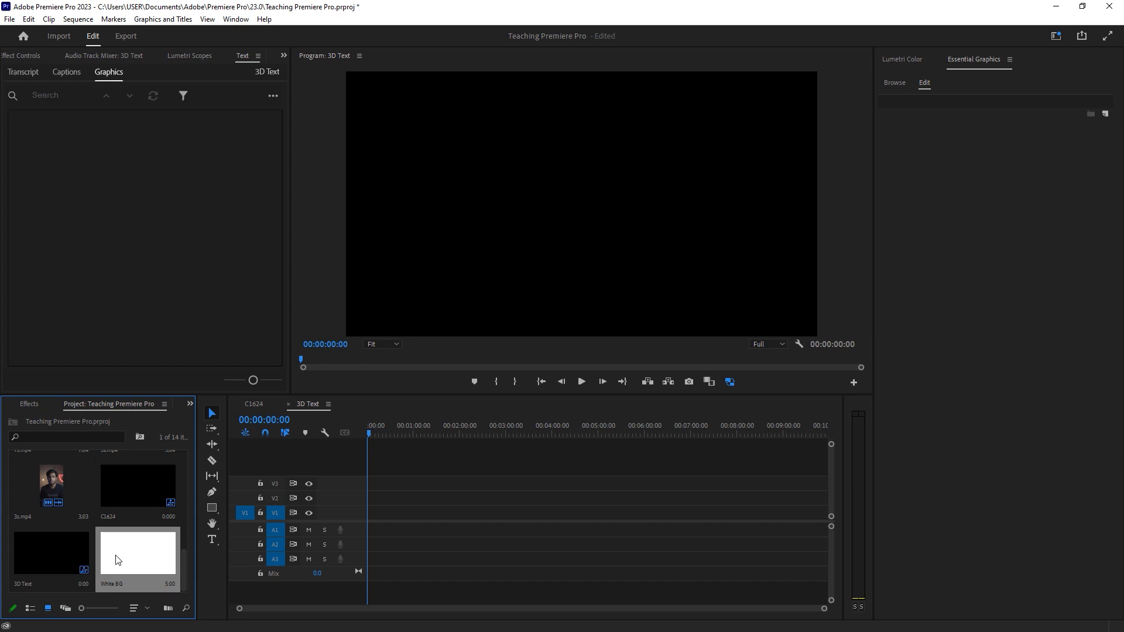
Place the White BG matte at the start of video track V1 in the 3D Text sequence
{"action": "left_click_drag", "start_coordinate": [120, 560], "coordinate": [355, 524]}
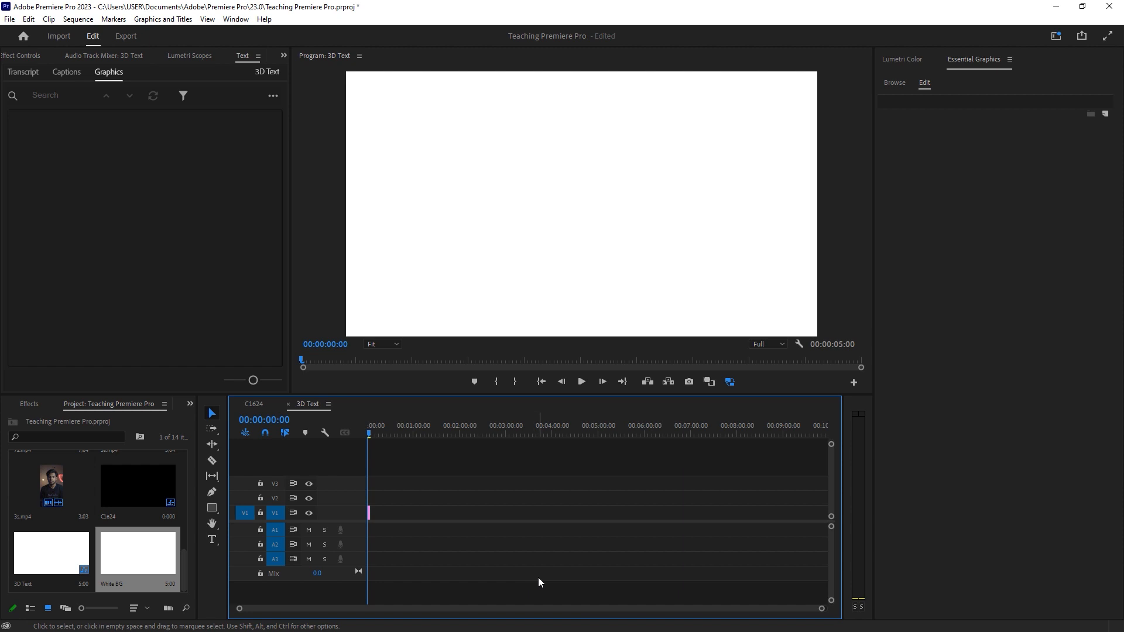
{"action": "left_click_drag", "start_coordinate": [821, 608], "coordinate": [571, 609]}
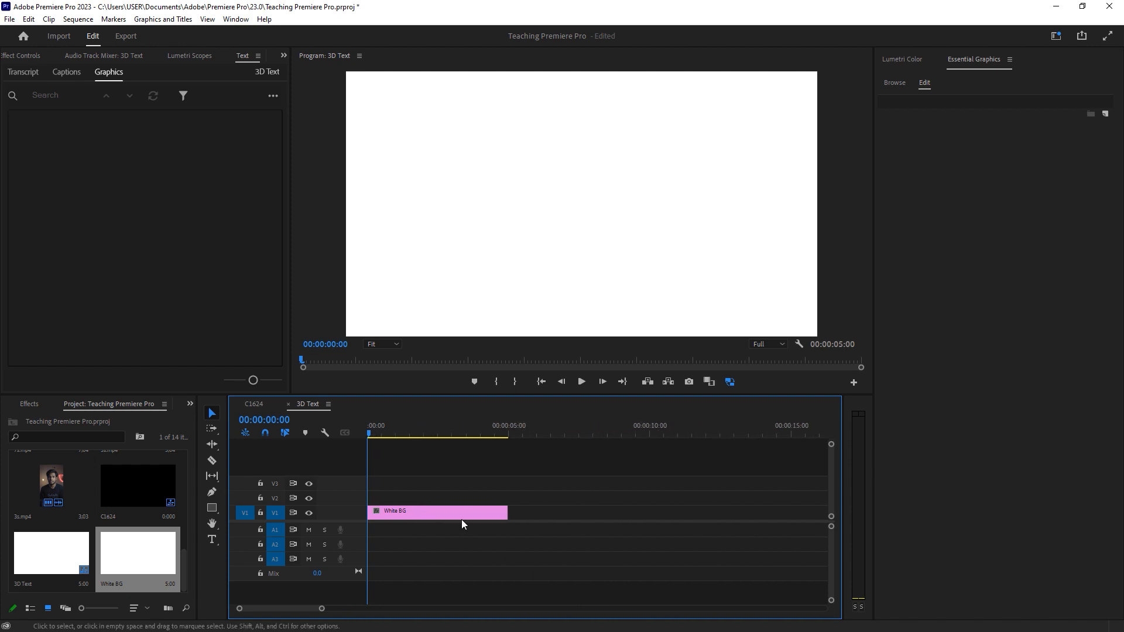
{"action": "left_click", "coordinate": [457, 515]}
Add a wide text box over the middle of the frame at 00:00:01:08 reading "3D TEXT"
{"action": "left_click_drag", "start_coordinate": [377, 431], "coordinate": [404, 430]}
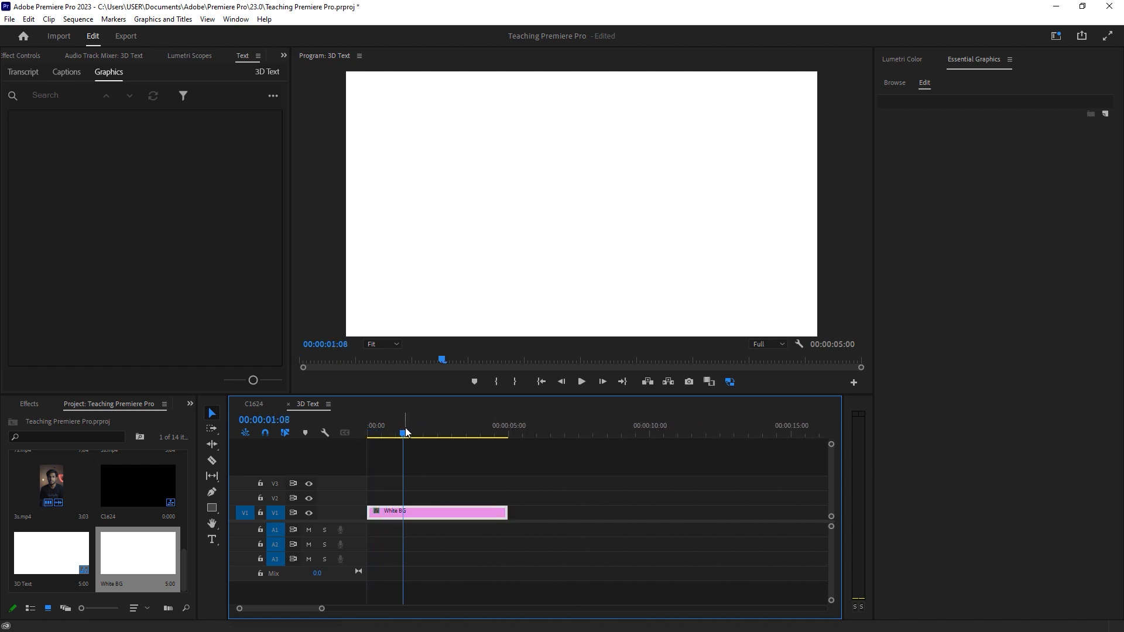
{"action": "key", "text": "ctrl+s"}
{"action": "left_click", "coordinate": [212, 540]}
{"action": "left_click_drag", "start_coordinate": [405, 140], "coordinate": [742, 272]}
{"action": "type", "text": "3D"}
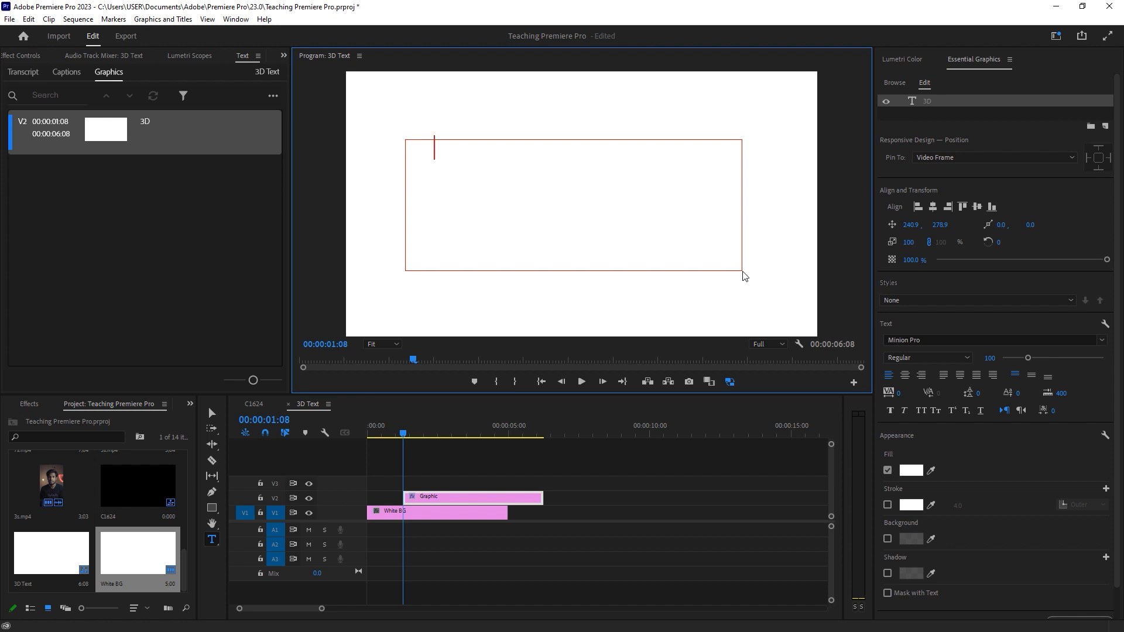
{"action": "type", "text": " TEXT"}
Set the fill color of the whole "3D TEXT" title to black
{"action": "left_click_drag", "start_coordinate": [520, 158], "coordinate": [383, 146]}
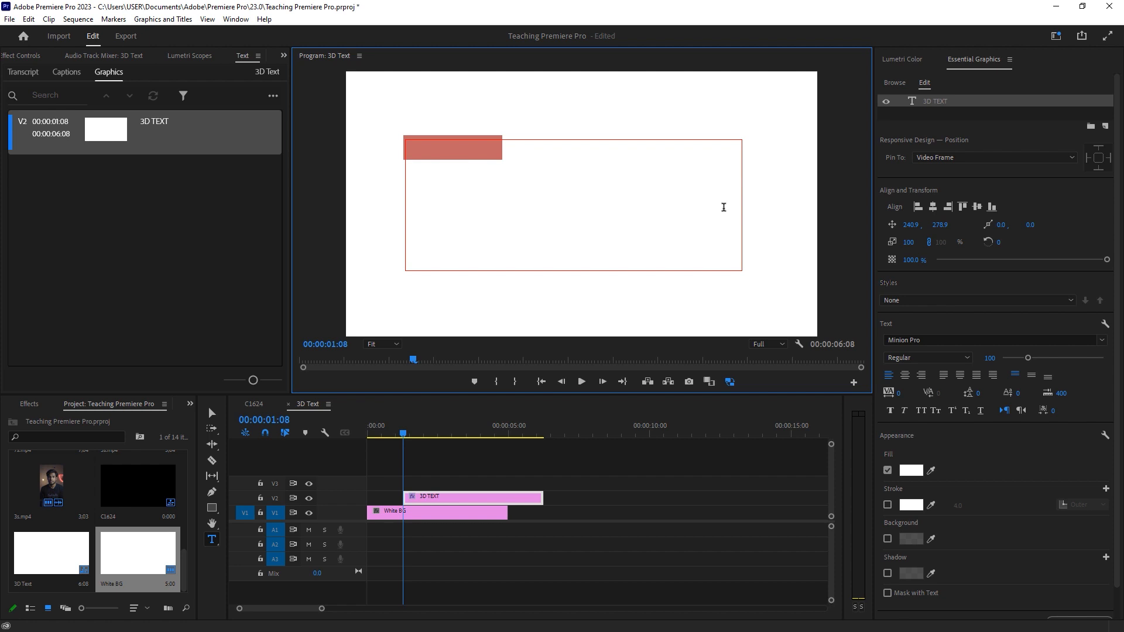
{"action": "left_click", "coordinate": [910, 470]}
{"action": "left_click_drag", "start_coordinate": [550, 304], "coordinate": [568, 253]}
{"action": "left_click", "coordinate": [692, 234]}
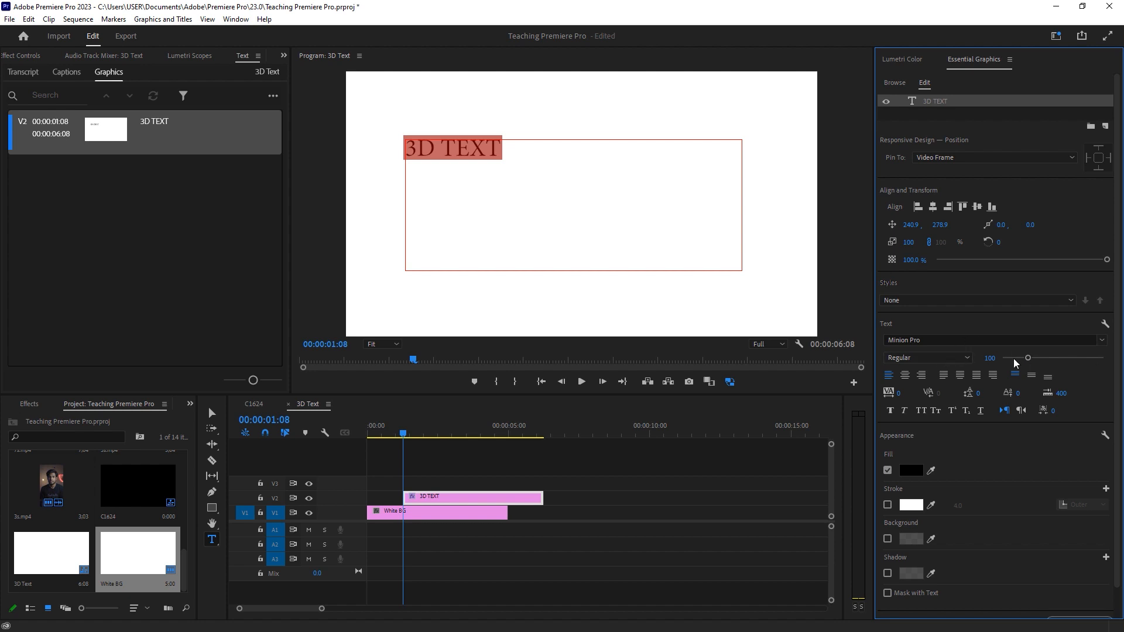
Change the title's font to Bebas Neue with the Bold style
{"action": "left_click", "coordinate": [919, 357]}
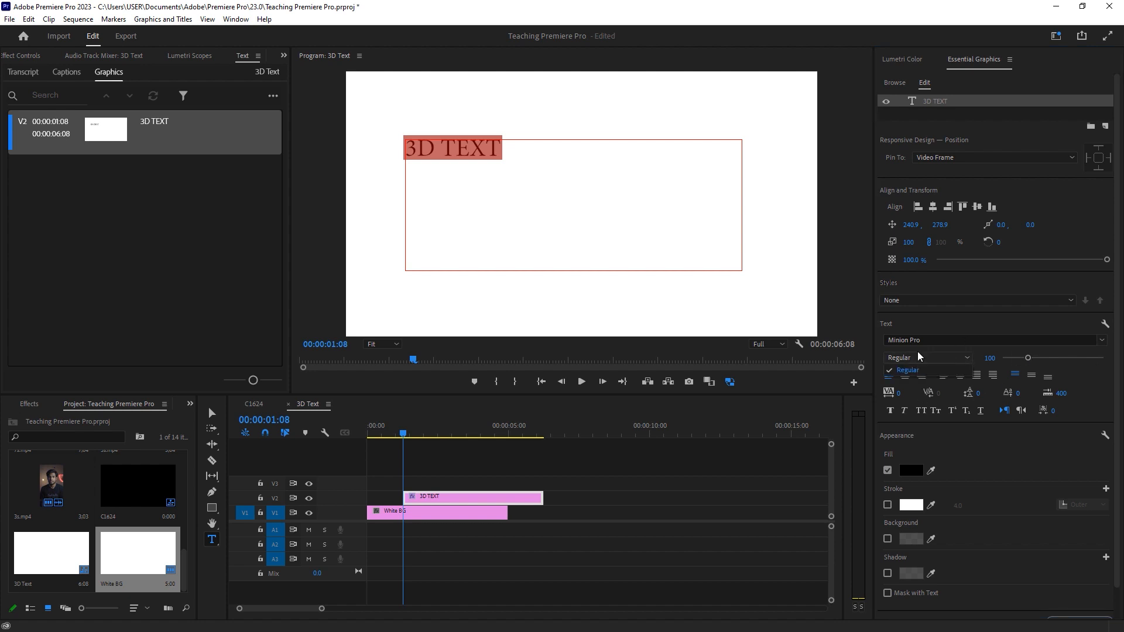
{"action": "left_click", "coordinate": [920, 339]}
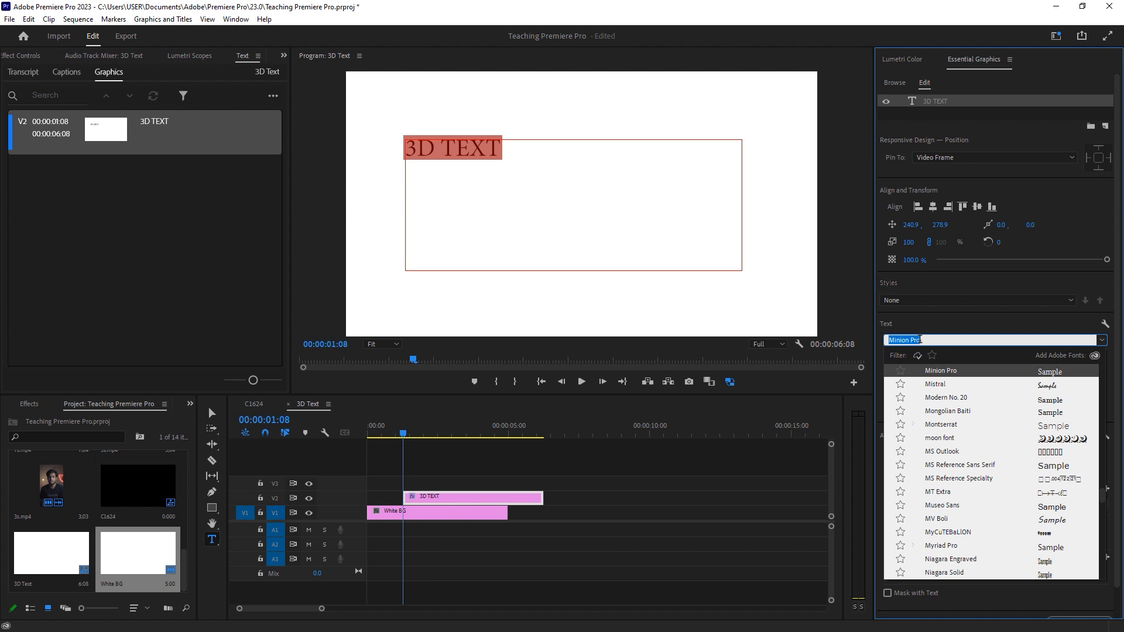
{"action": "type", "text": "beb"}
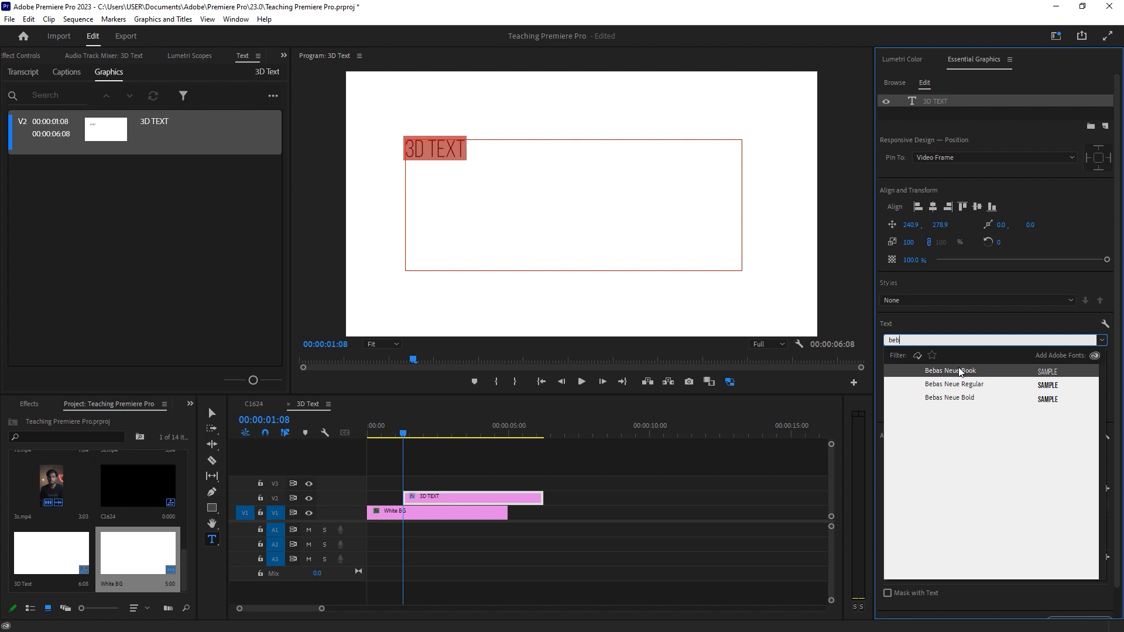
{"action": "left_click", "coordinate": [960, 372]}
{"action": "left_click", "coordinate": [915, 358]}
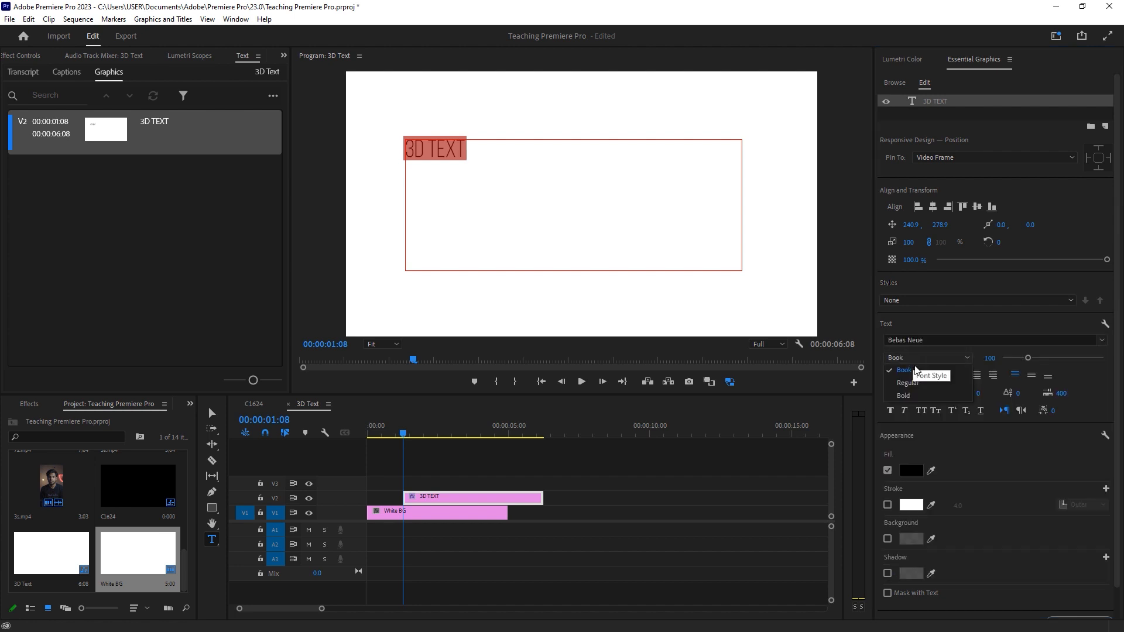
{"action": "left_click", "coordinate": [903, 396]}
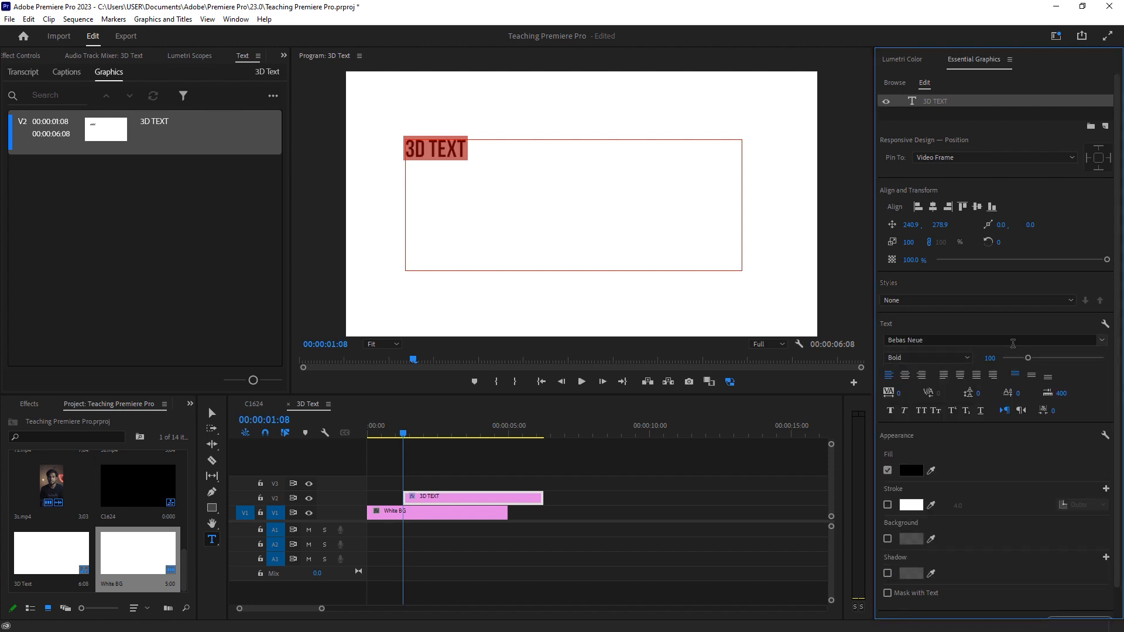
Set the title's font size to 300
{"action": "left_click", "coordinate": [989, 358]}
{"action": "type", "text": "250"}
{"action": "key", "text": "Return"}
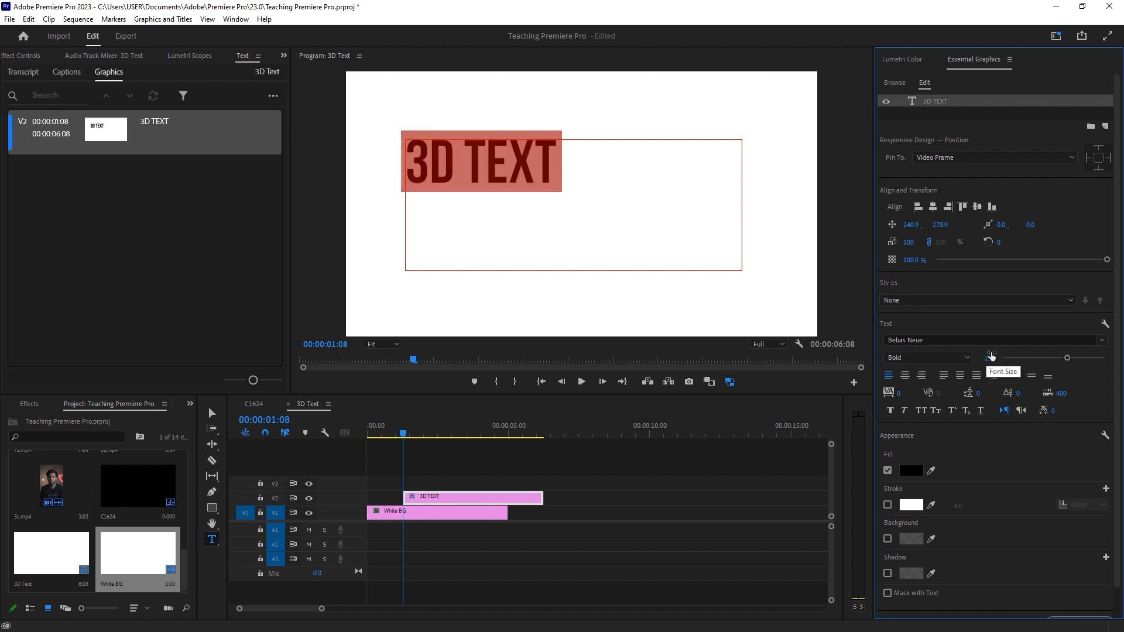
{"action": "type", "text": "300"}
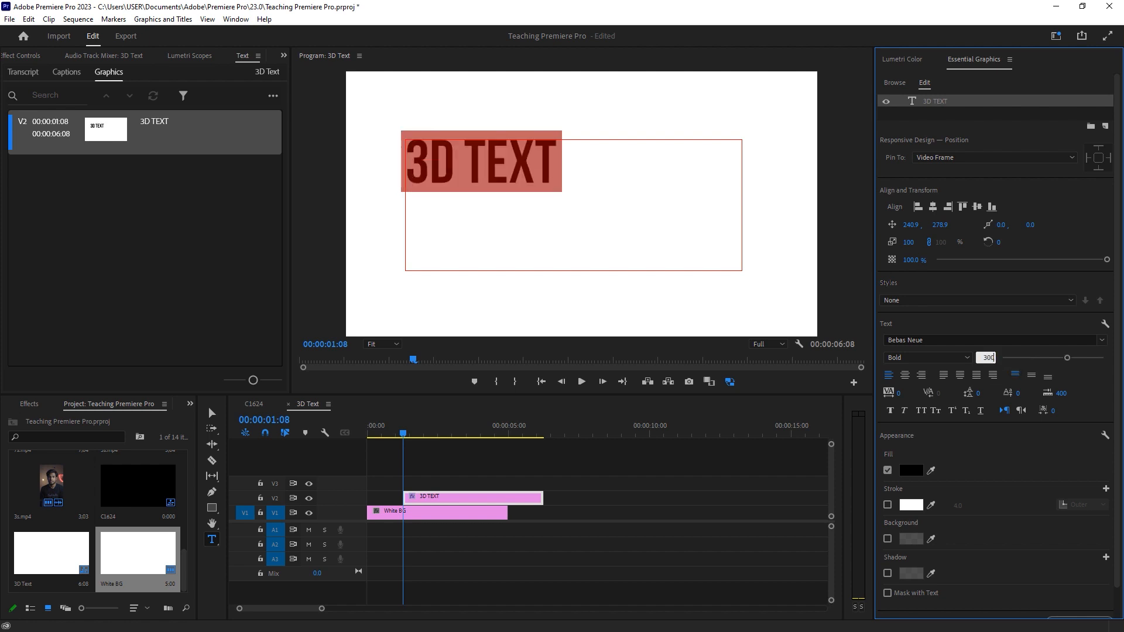
{"action": "key", "text": "Return"}
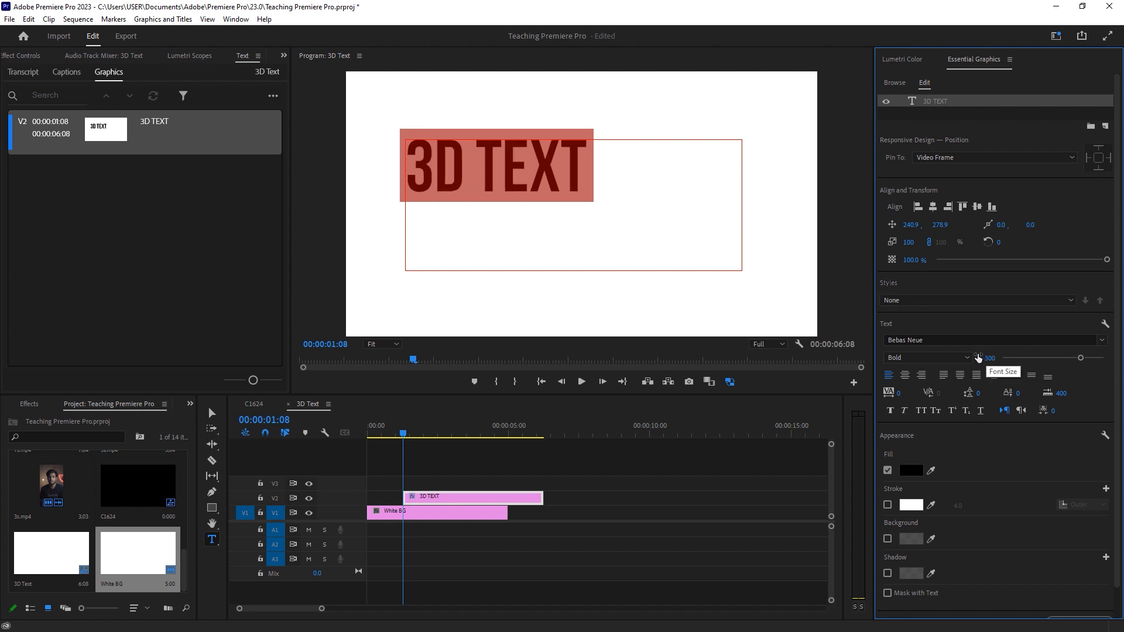
Center-align the title text, shorten its text box to fit the line, and center the box horizontally and vertically in the frame
{"action": "left_click", "coordinate": [904, 376]}
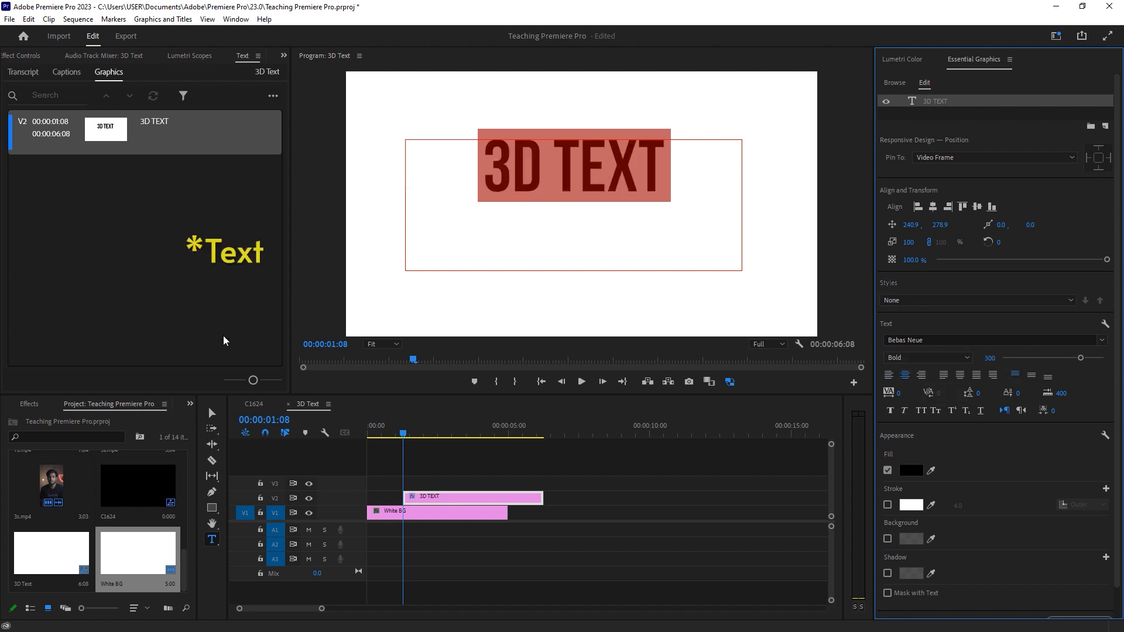
{"action": "left_click", "coordinate": [212, 413]}
{"action": "left_click_drag", "start_coordinate": [572, 271], "coordinate": [574, 211]}
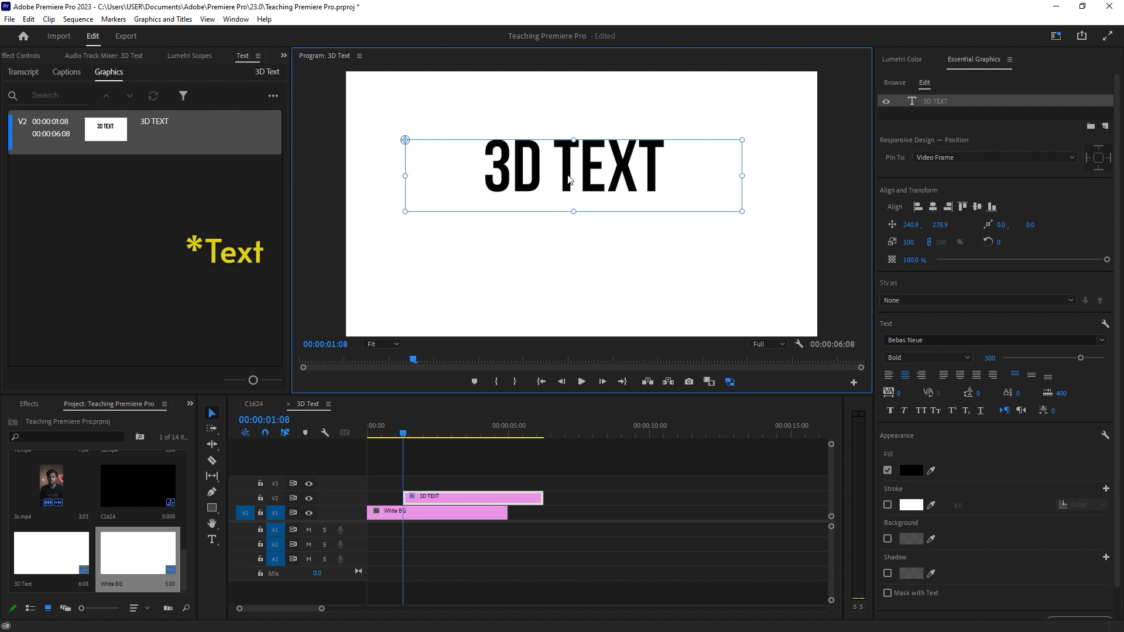
{"action": "left_click", "coordinate": [932, 208]}
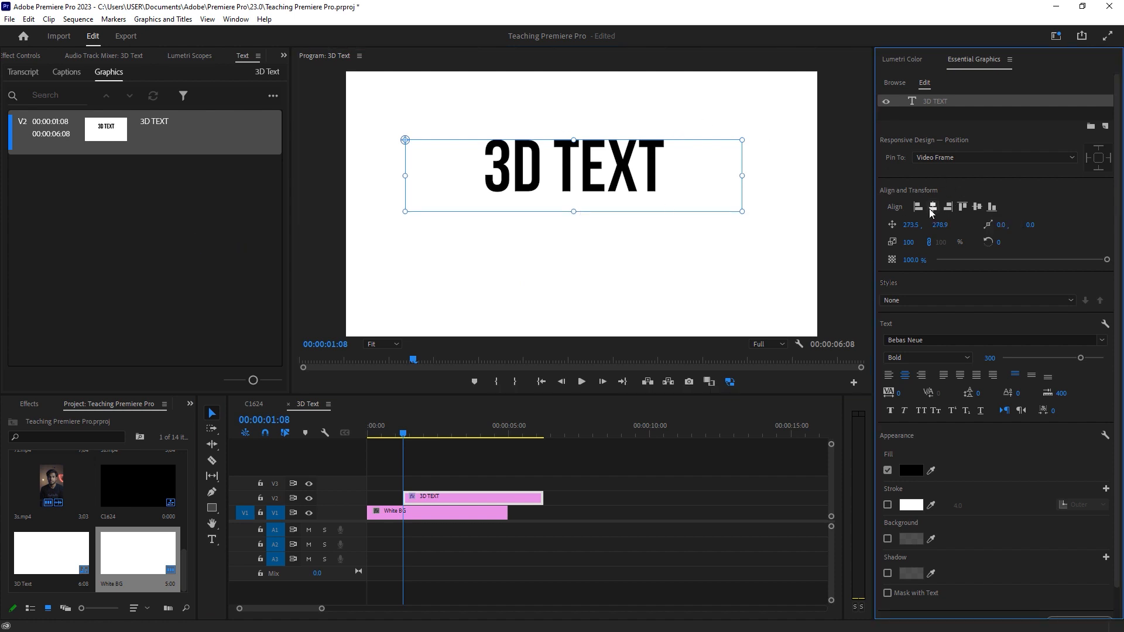
{"action": "left_click", "coordinate": [975, 208]}
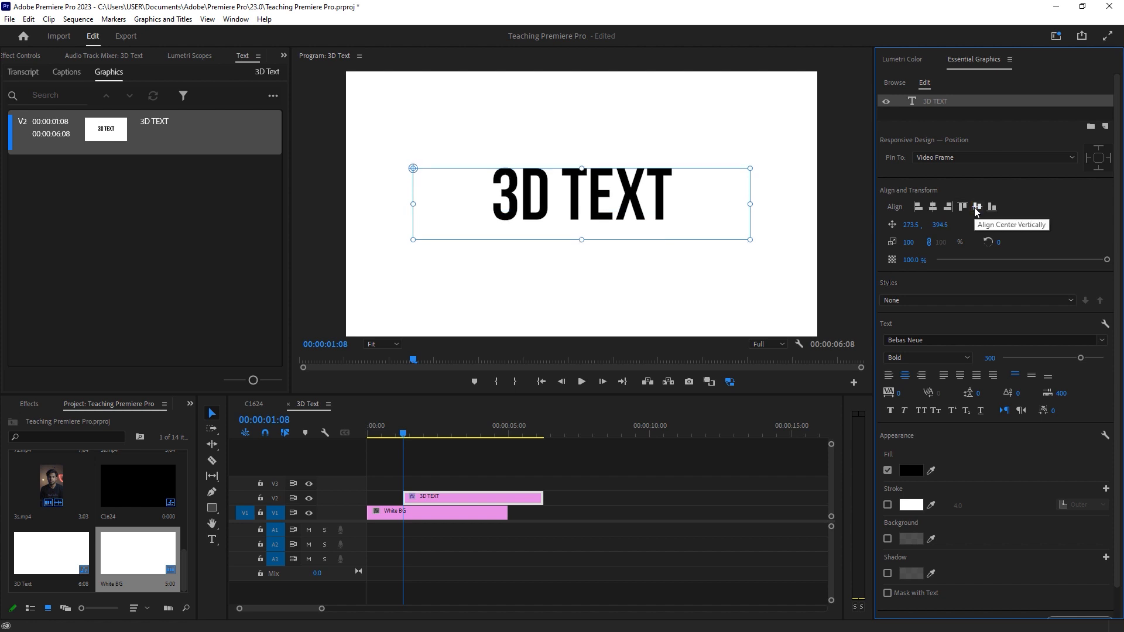
Move the 3D TEXT clip to the start of the sequence, directly above White BG, and set the playhead to 00:00:01:27
{"action": "left_click_drag", "start_coordinate": [426, 496], "coordinate": [385, 498]}
{"action": "left_click_drag", "start_coordinate": [383, 437], "coordinate": [451, 432]}
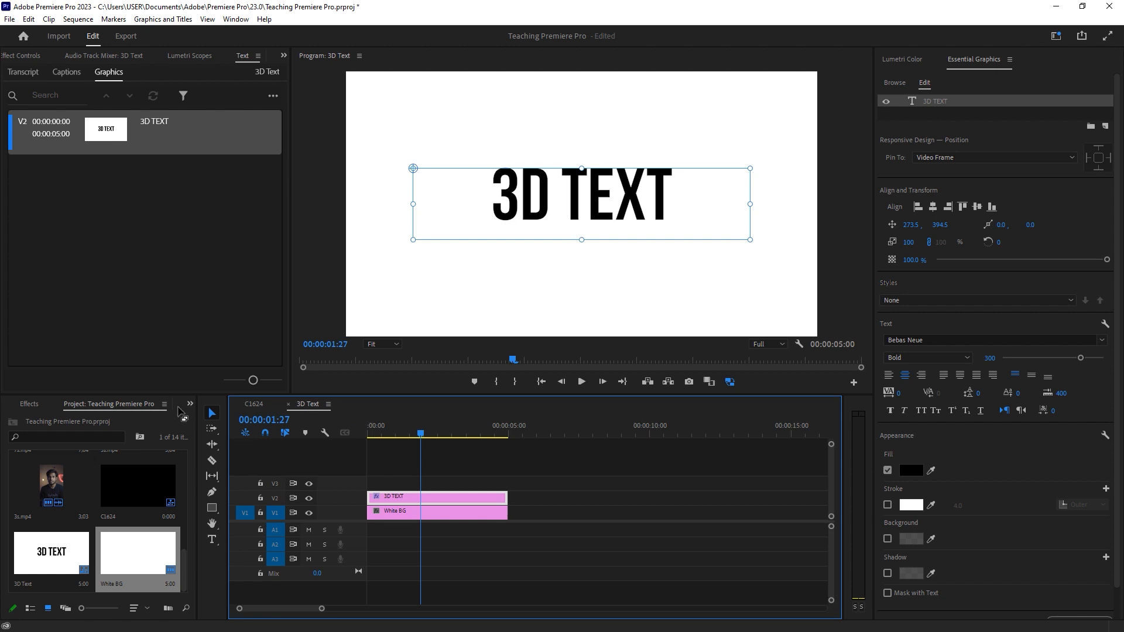
Search the effects library for "Basic" and clear the search
{"action": "left_click", "coordinate": [26, 405]}
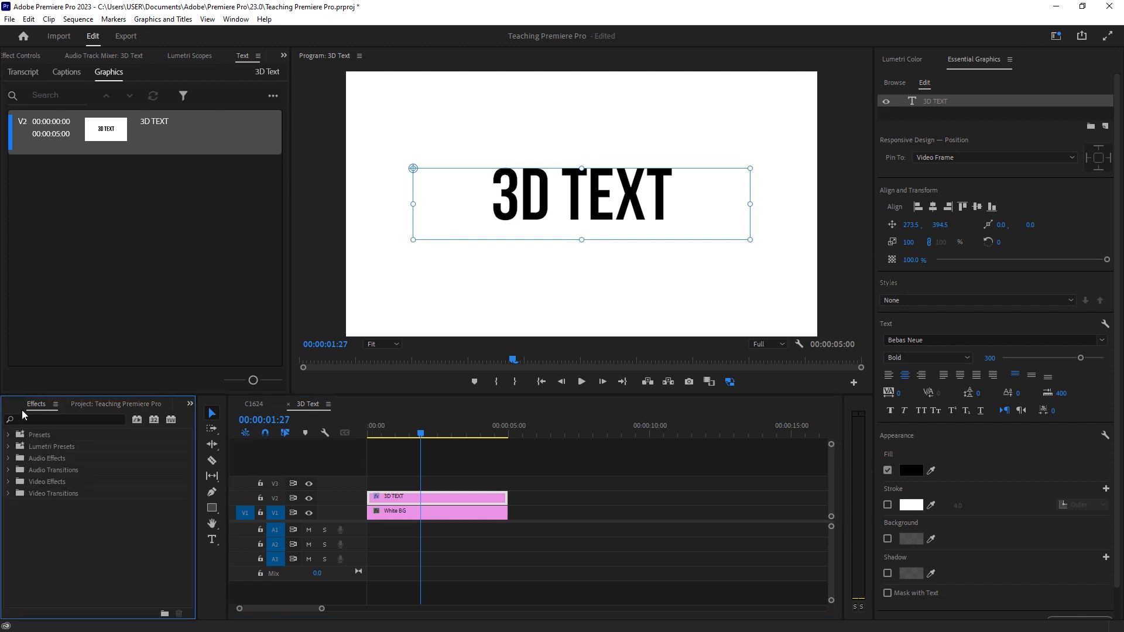
{"action": "left_click", "coordinate": [57, 419]}
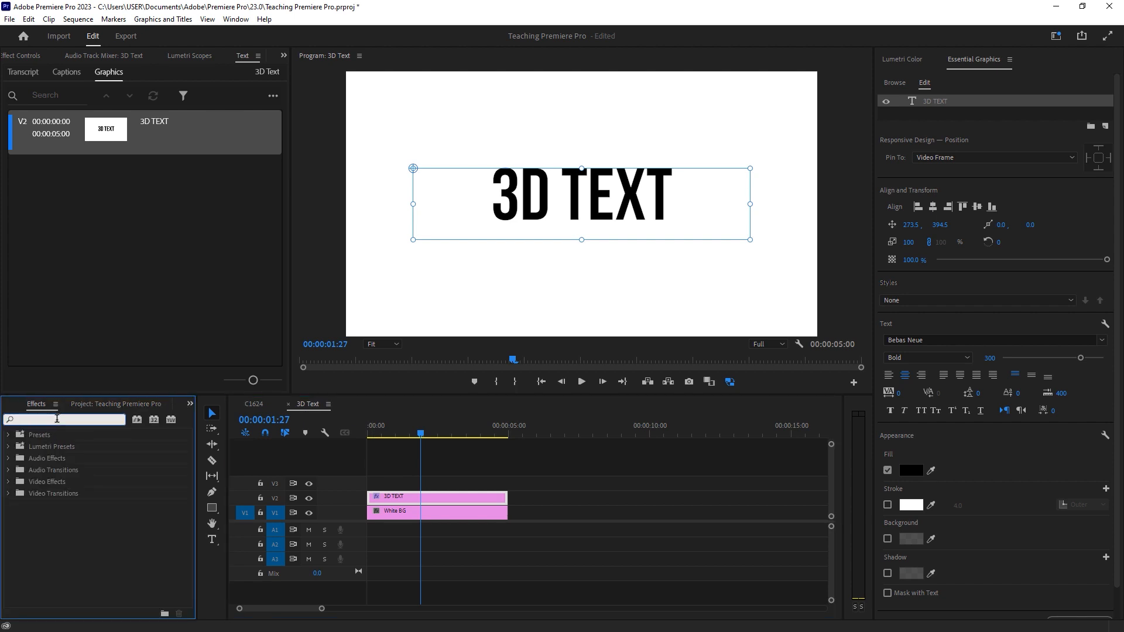
{"action": "type", "text": "B"}
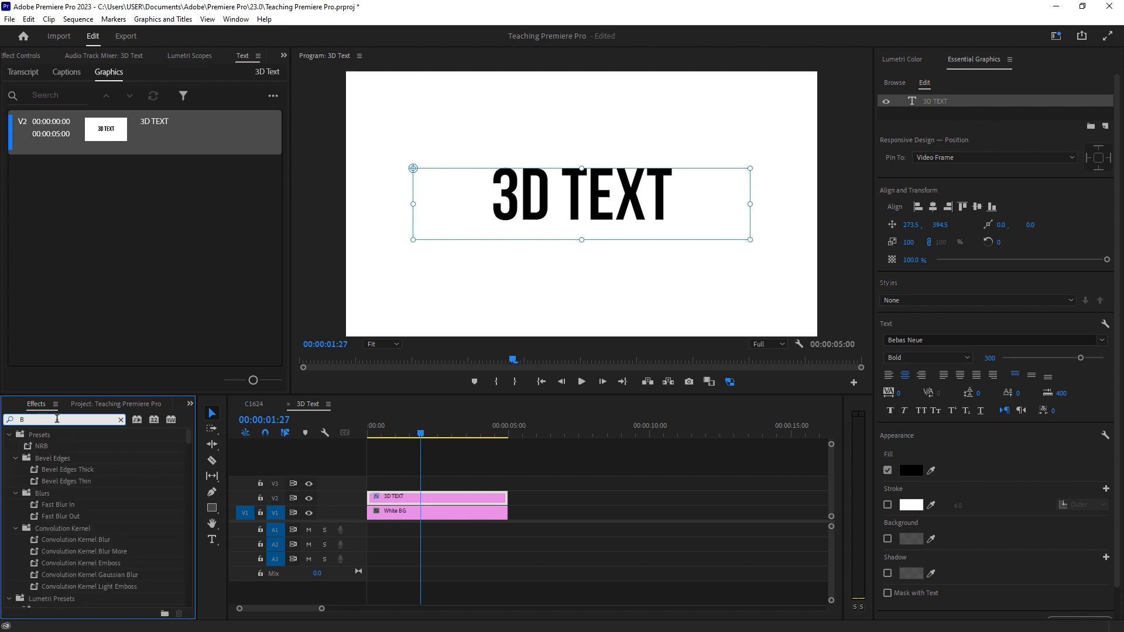
{"action": "type", "text": "asic"}
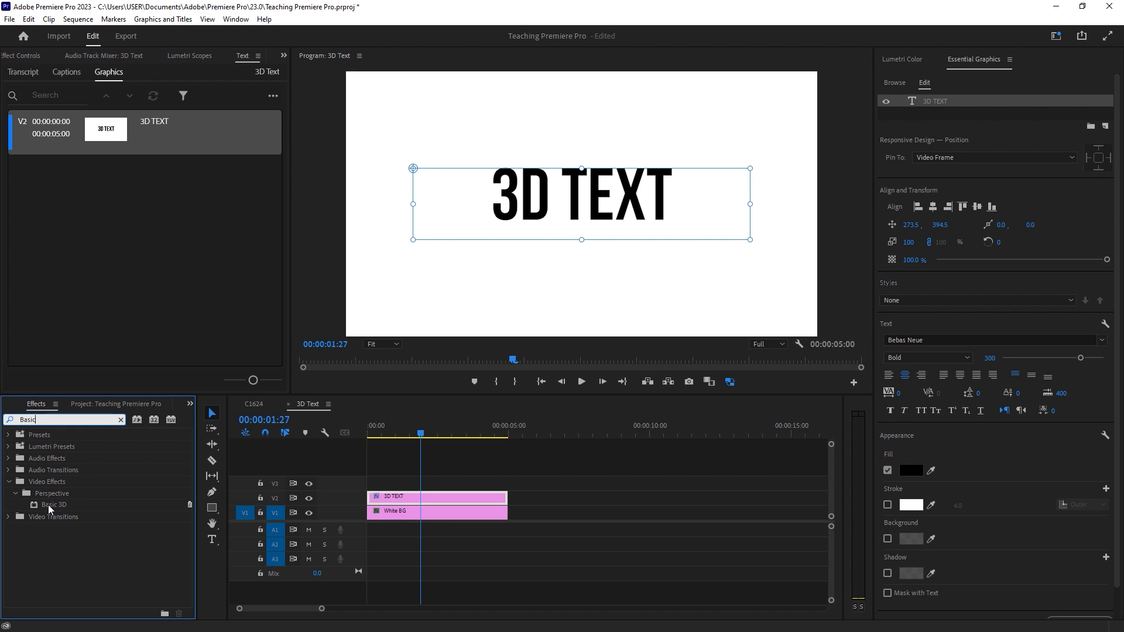
{"action": "left_click", "coordinate": [120, 419]}
{"action": "left_click", "coordinate": [60, 537]}
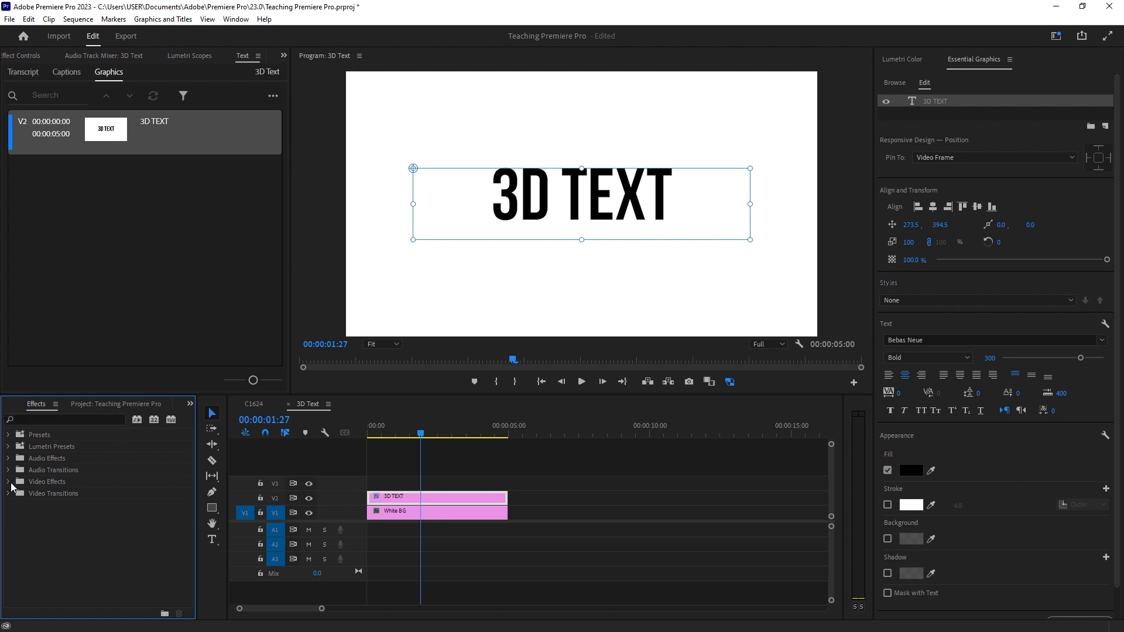
Apply the Basic 3D effect from the Perspective video effects to the 3D TEXT clip and show its effect settings
{"action": "left_click", "coordinate": [12, 486]}
{"action": "scroll", "coordinate": [43, 483], "scroll_direction": "down", "scroll_amount": 3}
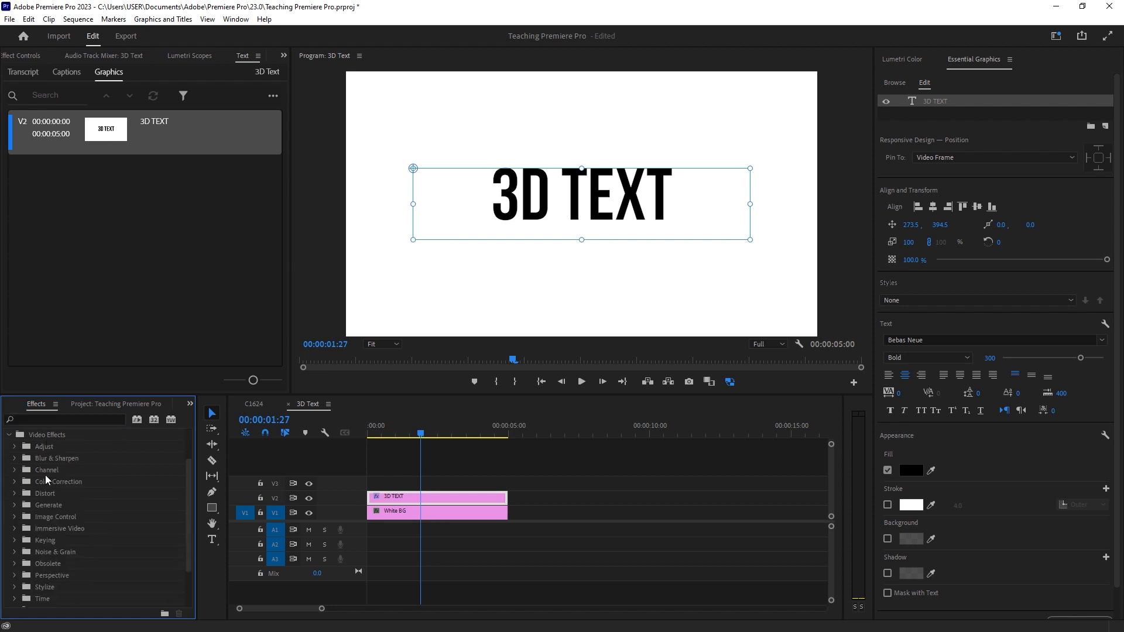
{"action": "scroll", "coordinate": [47, 480], "scroll_direction": "down", "scroll_amount": 1}
{"action": "left_click", "coordinate": [15, 521]}
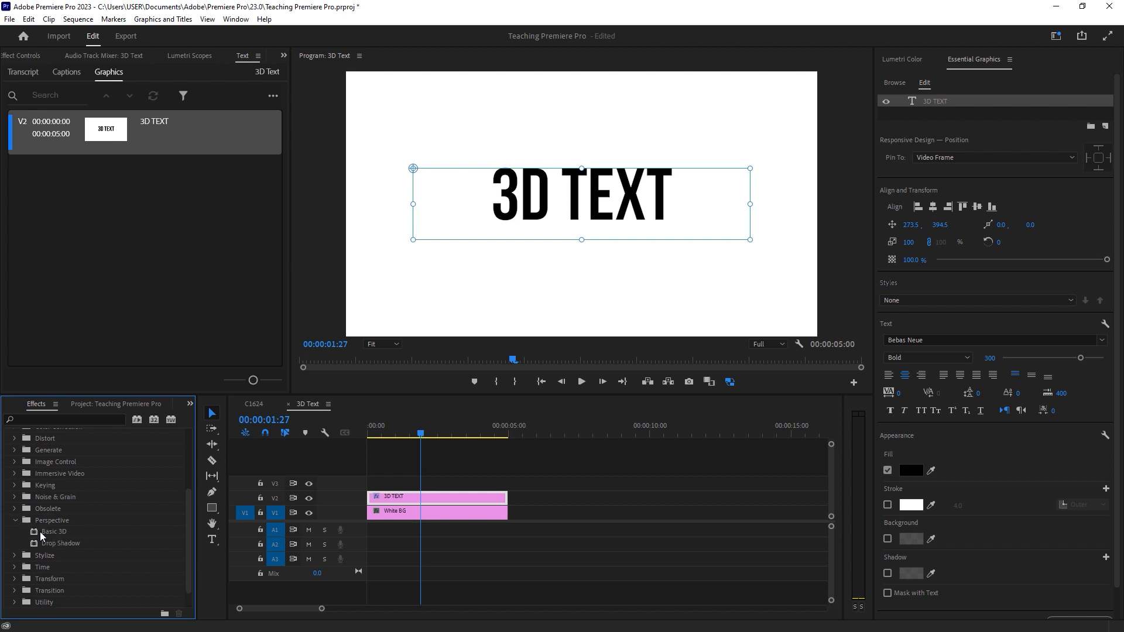
{"action": "left_click_drag", "start_coordinate": [39, 532], "coordinate": [399, 497]}
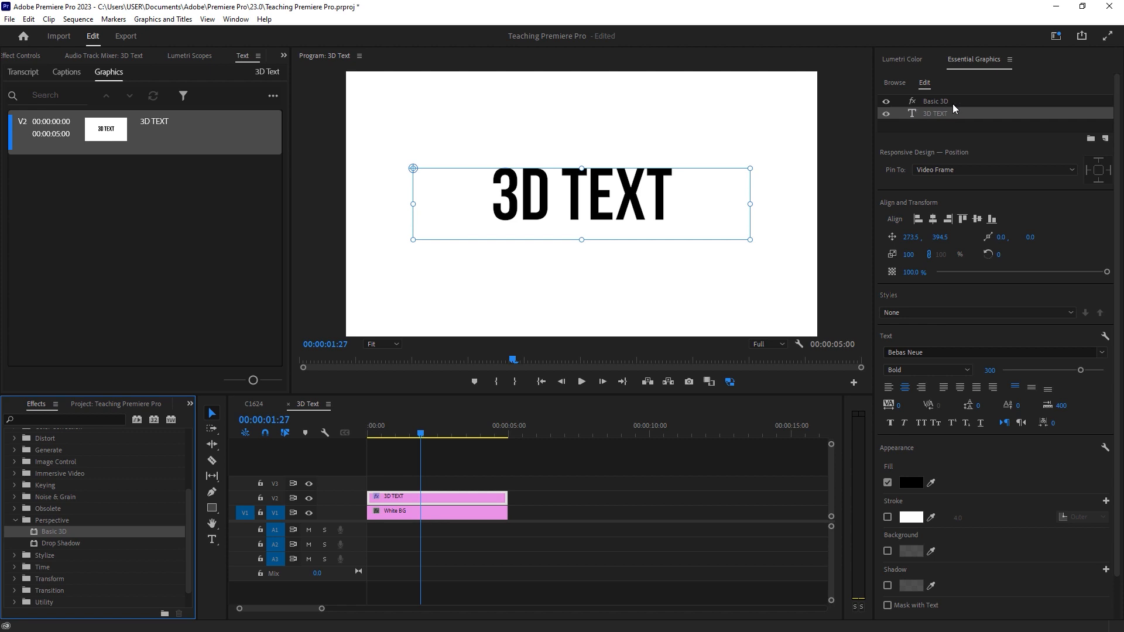
{"action": "left_click", "coordinate": [22, 55]}
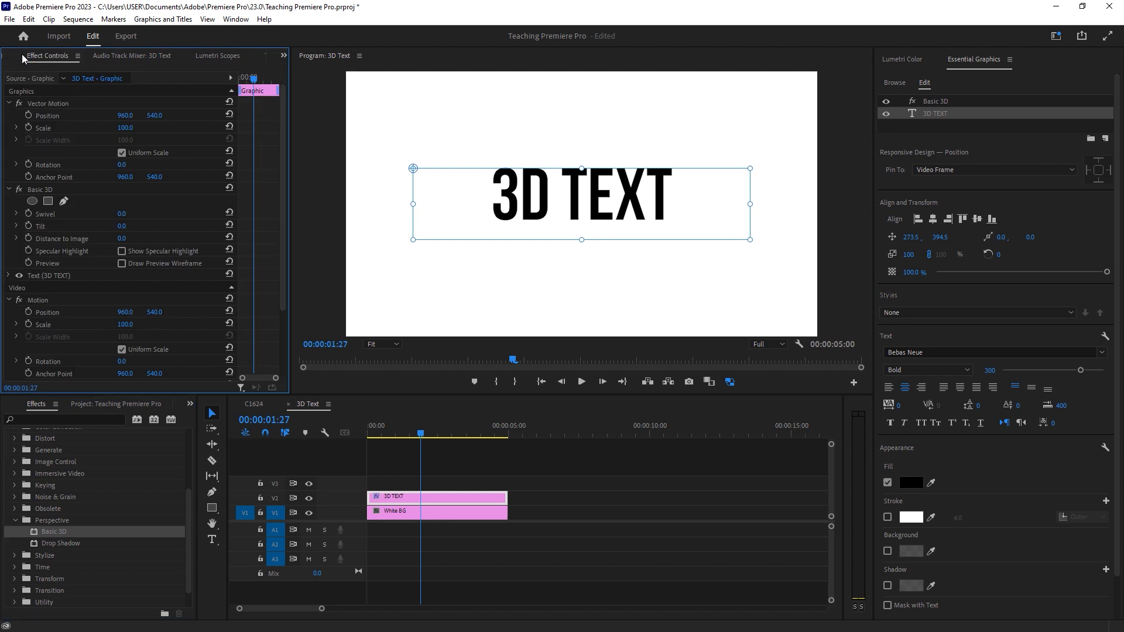
Try out the Basic 3D effect on the title with a swivel of -53°, a tilt of -14° and a distance to image of 41
{"action": "left_click_drag", "start_coordinate": [282, 265], "coordinate": [281, 316]}
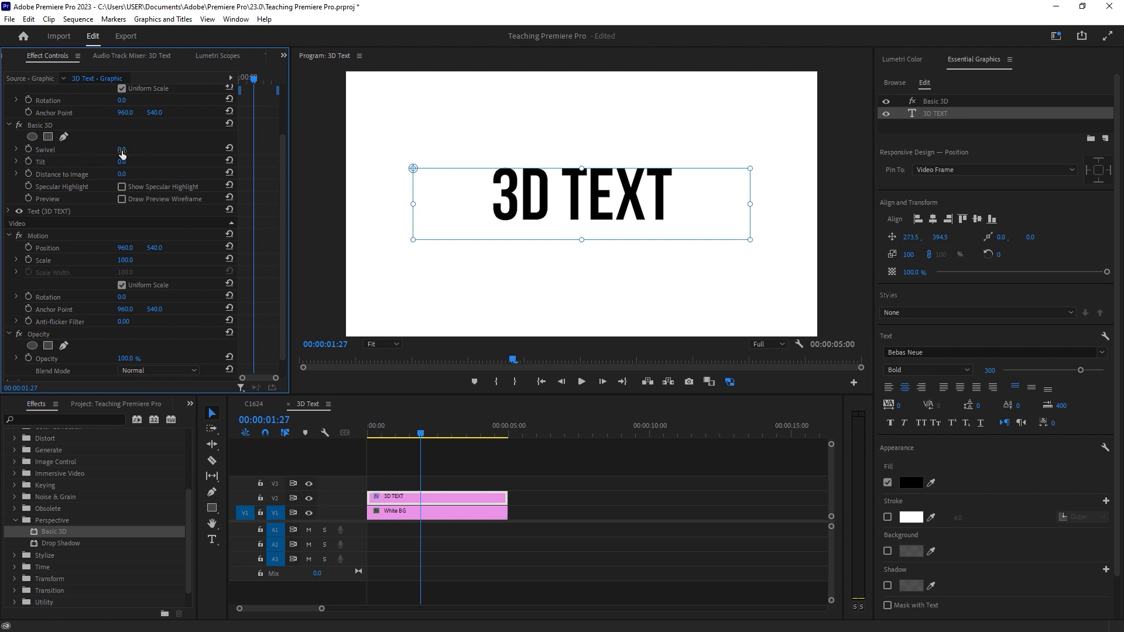
{"action": "left_click_drag", "start_coordinate": [122, 153], "coordinate": [87, 154]}
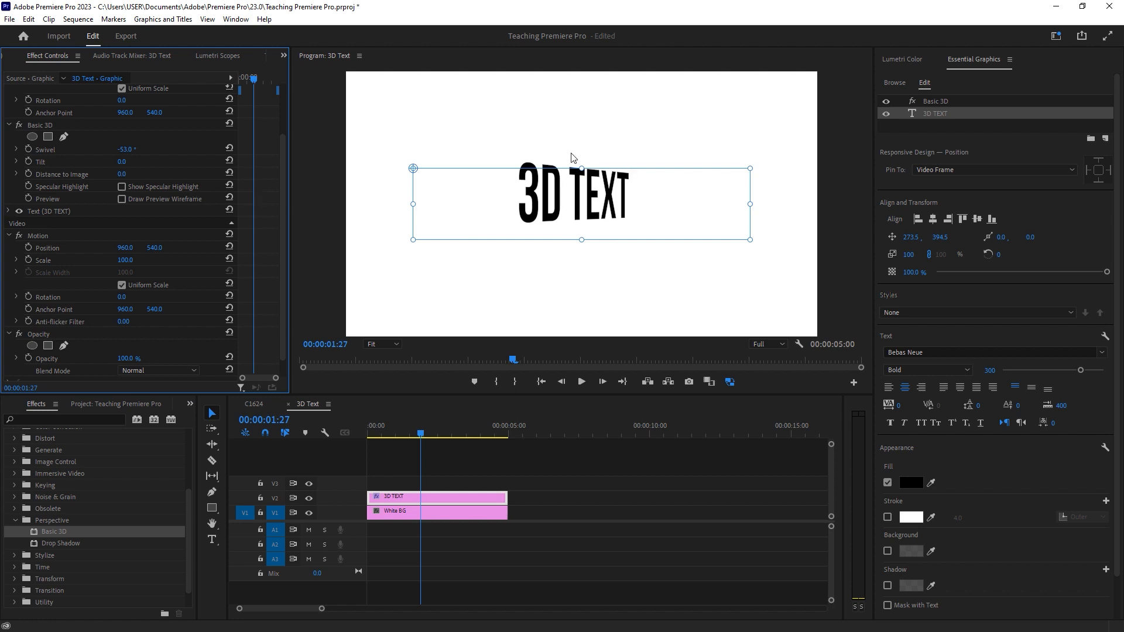
{"action": "mouse_move", "coordinate": [121, 161]}
{"action": "left_mouse_down"}
{"action": "mouse_move", "coordinate": [151, 162]}
{"action": "mouse_move", "coordinate": [113, 161]}
{"action": "left_mouse_up"}
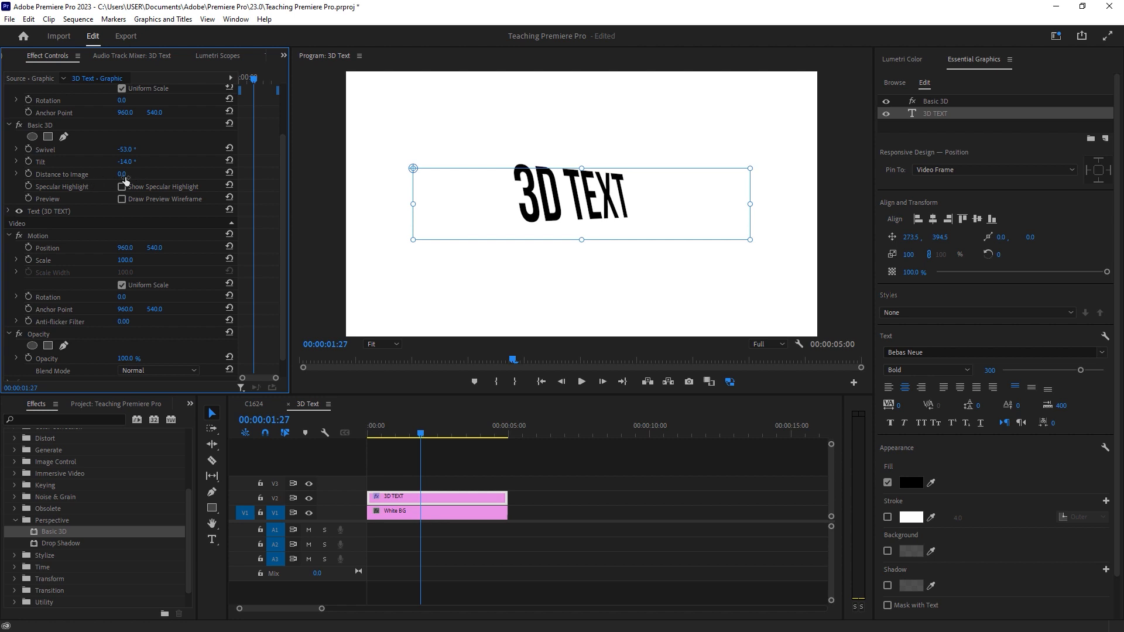
{"action": "left_click_drag", "start_coordinate": [122, 176], "coordinate": [99, 175]}
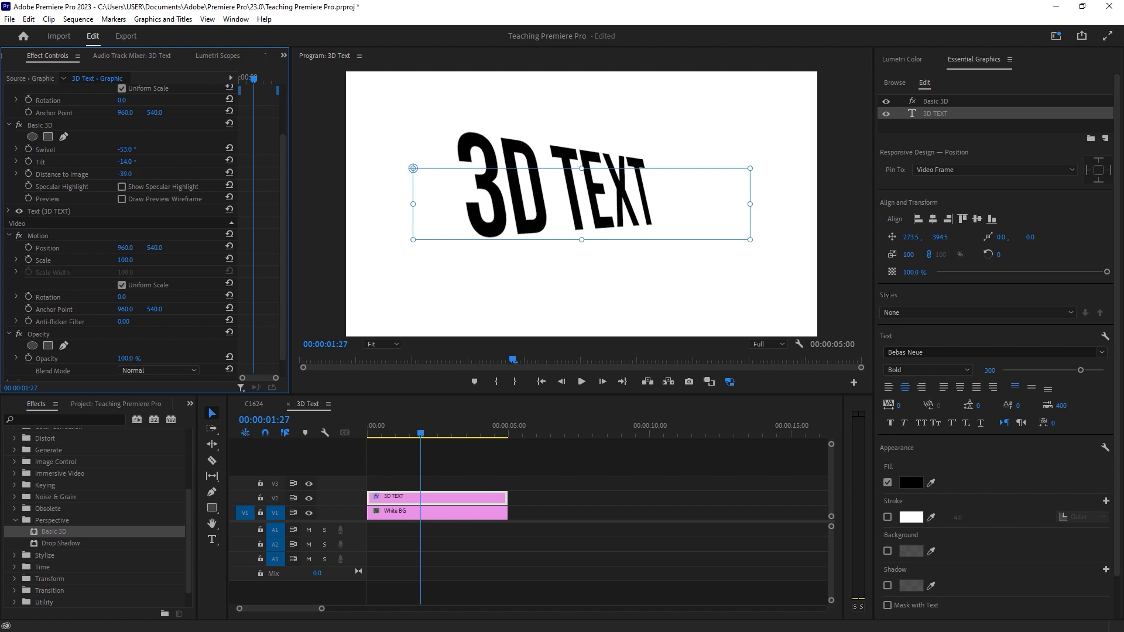
{"action": "left_click_drag", "start_coordinate": [99, 176], "coordinate": [10, 175]}
{"action": "left_click_drag", "start_coordinate": [126, 173], "coordinate": [268, 174]}
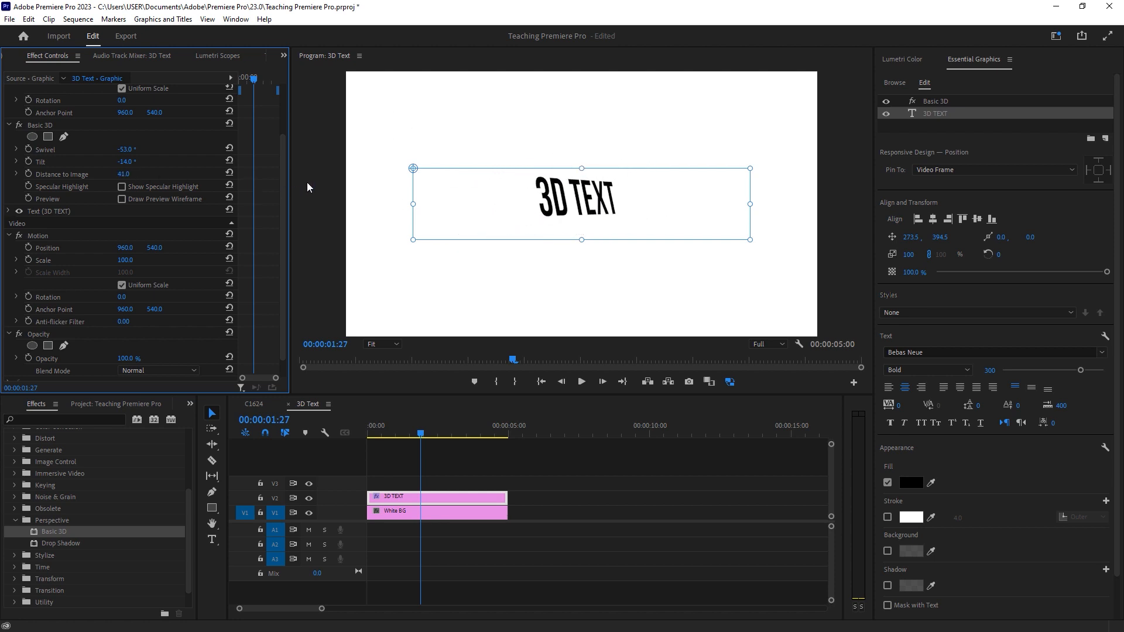
{"action": "left_click_drag", "start_coordinate": [124, 162], "coordinate": [211, 151]}
{"action": "mouse_move", "coordinate": [123, 150]}
{"action": "left_mouse_down"}
{"action": "mouse_move", "coordinate": [138, 150]}
{"action": "mouse_move", "coordinate": [110, 150]}
{"action": "left_mouse_up"}
Set the playhead to the start of the sequence and reset the Basic 3D distance to image
{"action": "left_click_drag", "start_coordinate": [374, 433], "coordinate": [389, 434]}
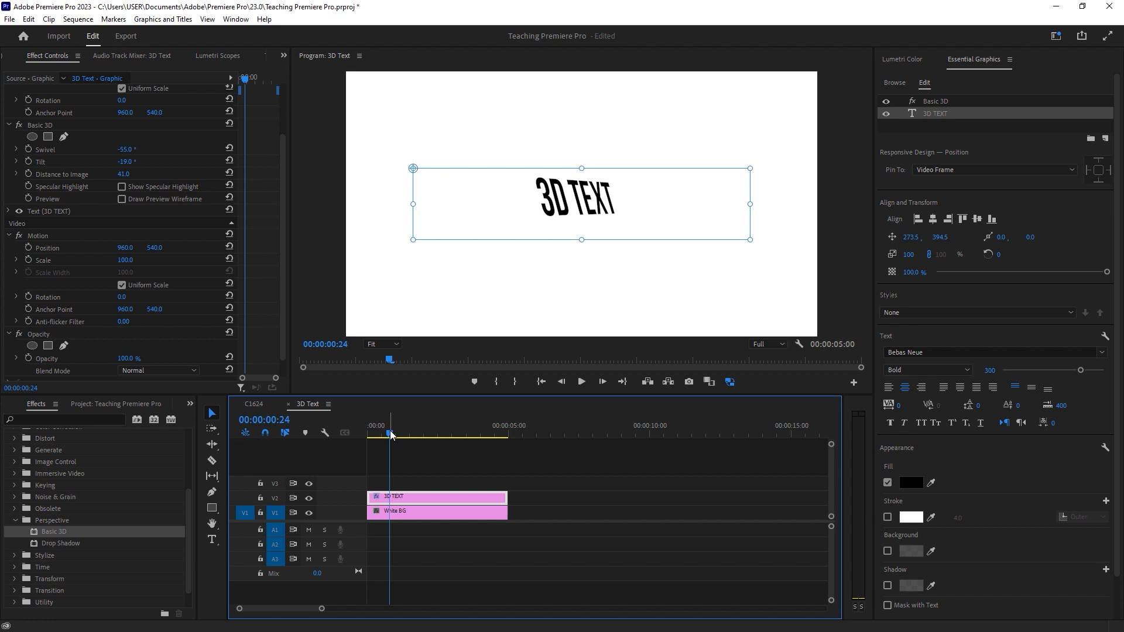
{"action": "left_click_drag", "start_coordinate": [389, 433], "coordinate": [388, 434]}
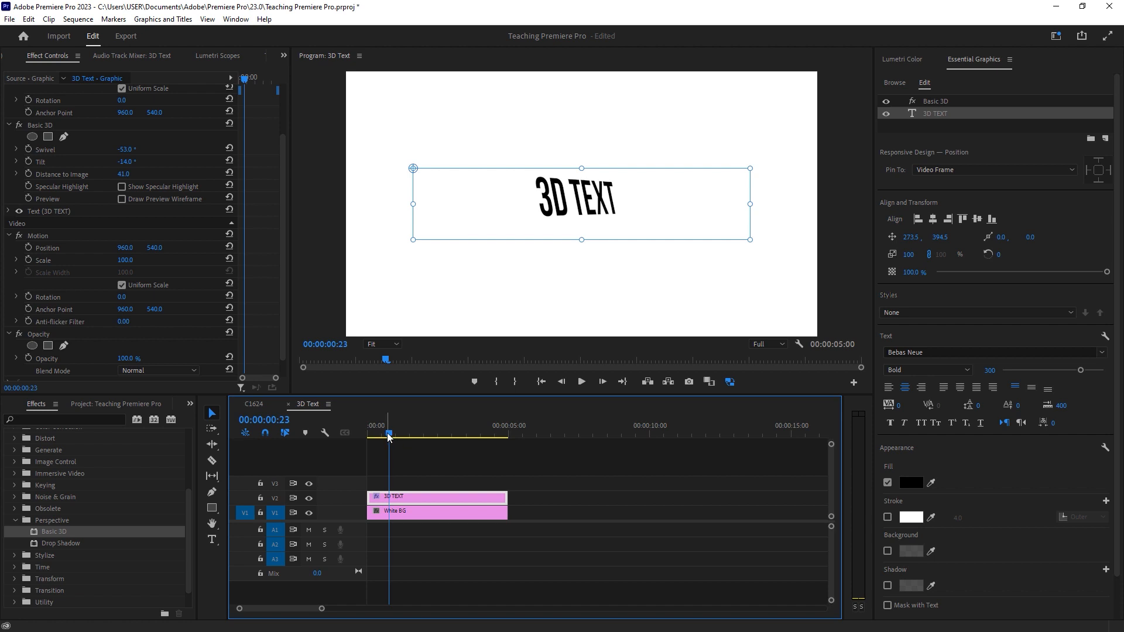
{"action": "left_click_drag", "start_coordinate": [389, 436], "coordinate": [364, 438]}
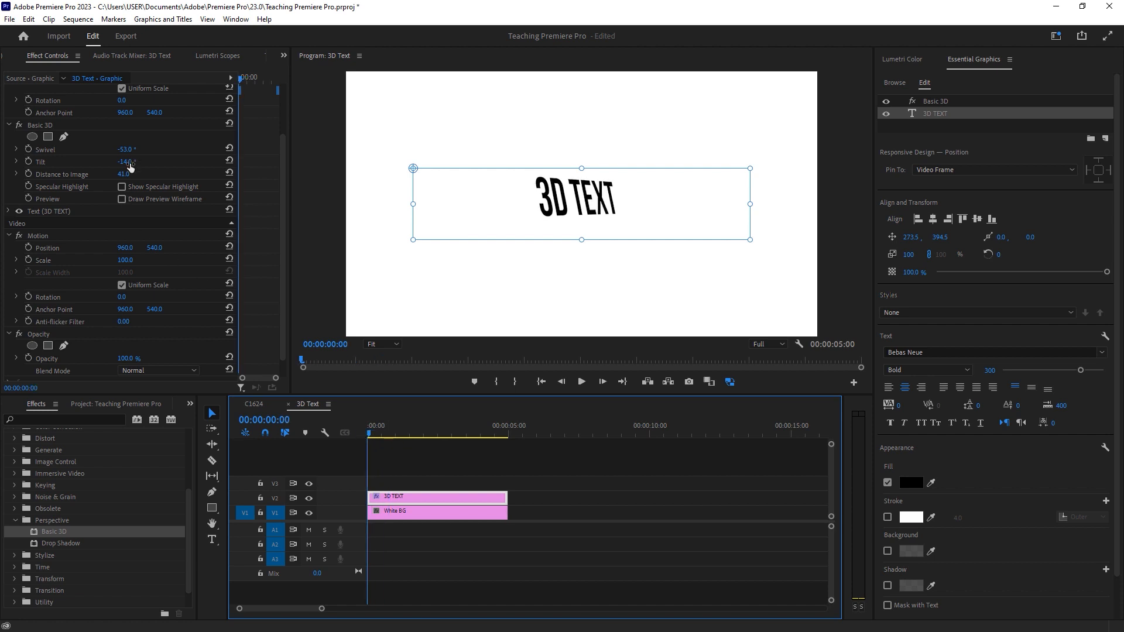
{"action": "left_click", "coordinate": [230, 175]}
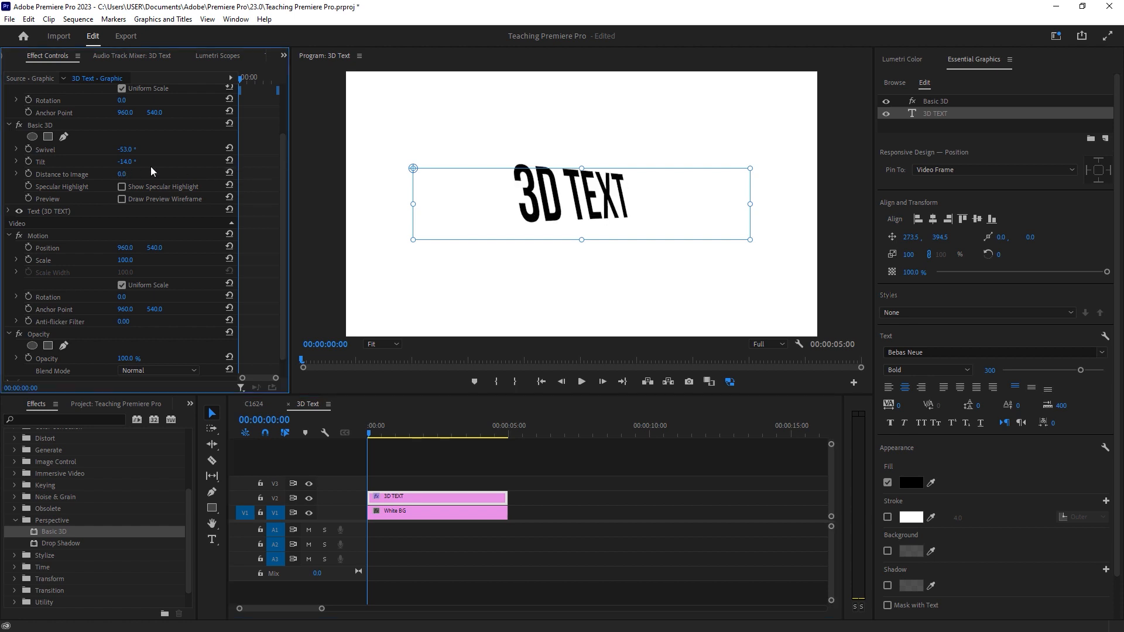
Set the Basic 3D swivel to -45° and the tilt to -15°
{"action": "left_click", "coordinate": [129, 149]}
{"action": "type", "text": "-45"}
{"action": "key", "text": "Return"}
{"action": "left_click", "coordinate": [129, 161]}
{"action": "type", "text": "-1"}
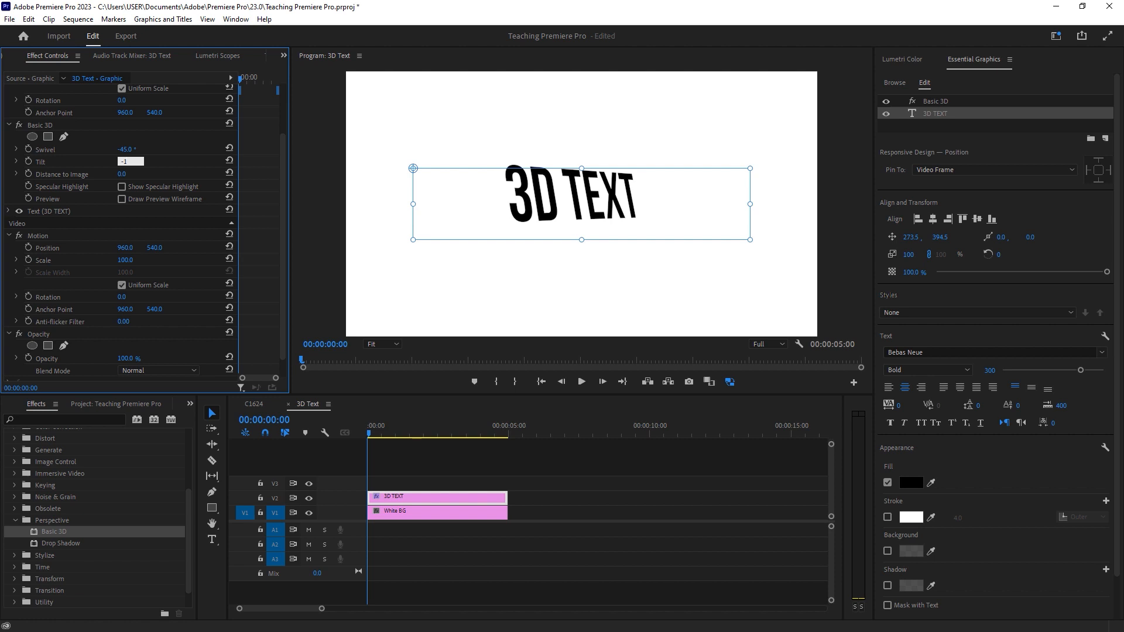
{"action": "type", "text": "5"}
{"action": "key", "text": "Return"}
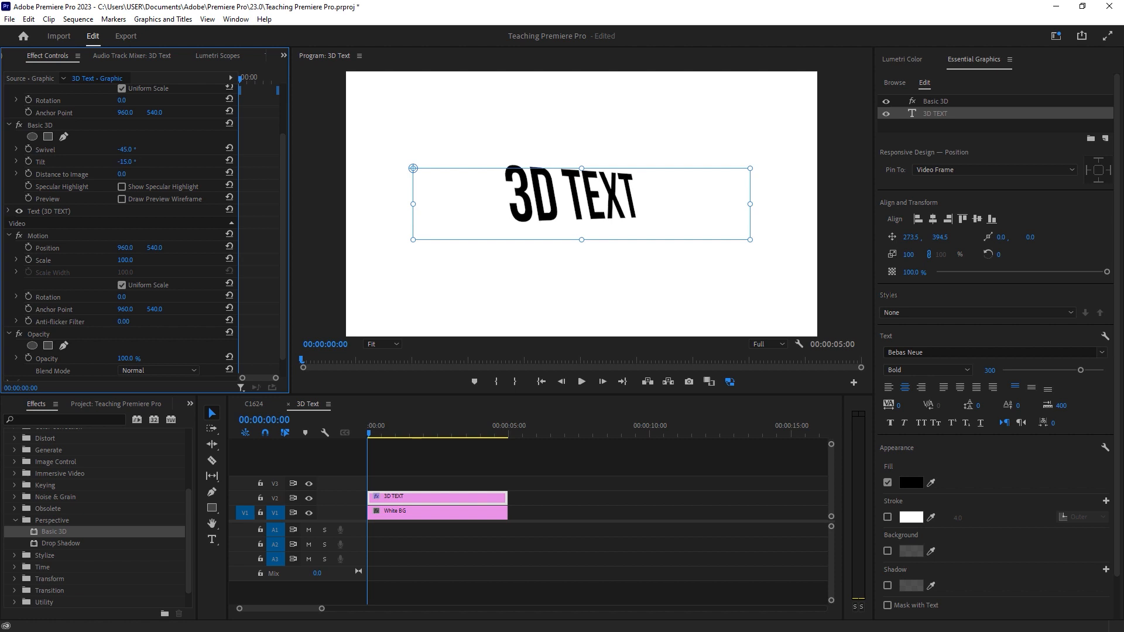
Set the swivel to 45° and turn on keyframing for Swivel and Tilt at the start of the clip
{"action": "left_click_drag", "start_coordinate": [131, 151], "coordinate": [176, 150]}
{"action": "left_click", "coordinate": [131, 151]}
{"action": "type", "text": "45"}
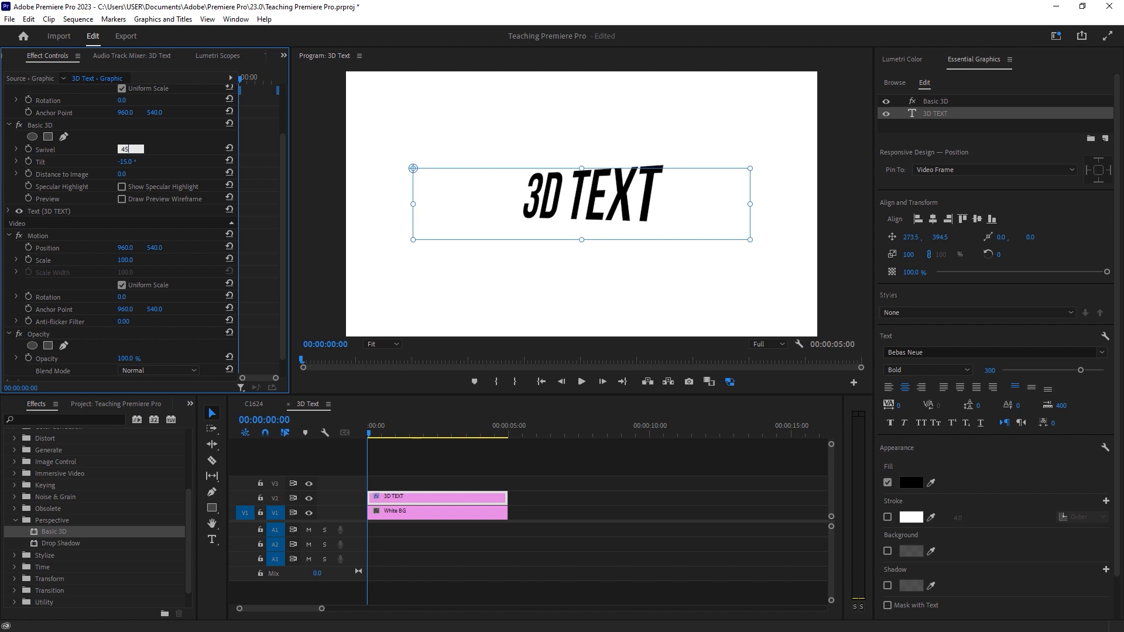
{"action": "key", "text": "Return"}
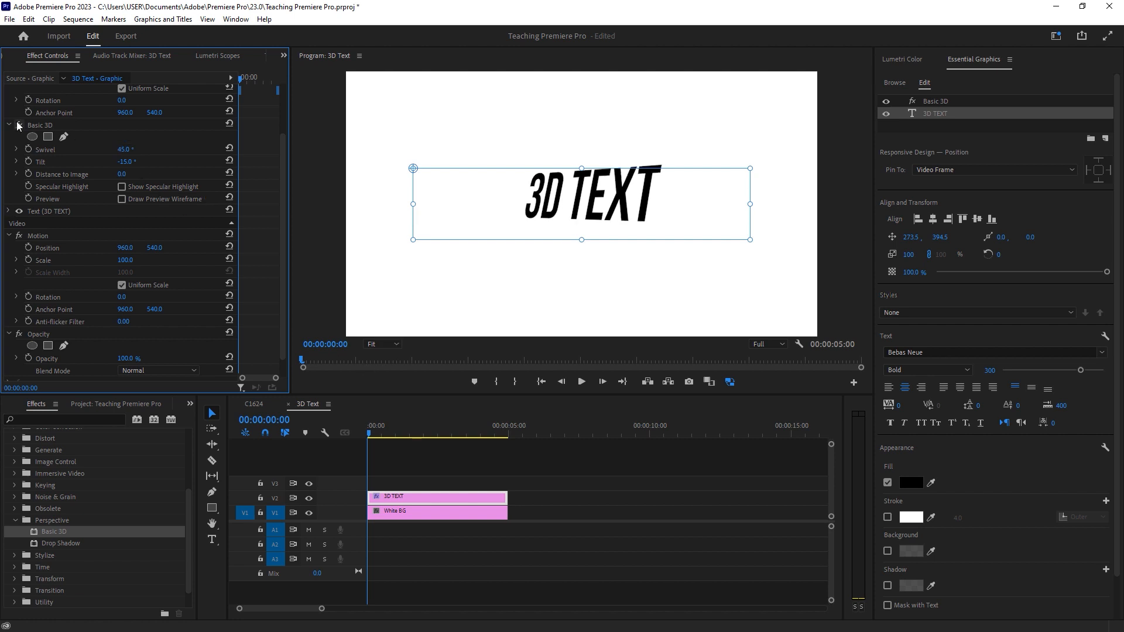
{"action": "left_click", "coordinate": [29, 150]}
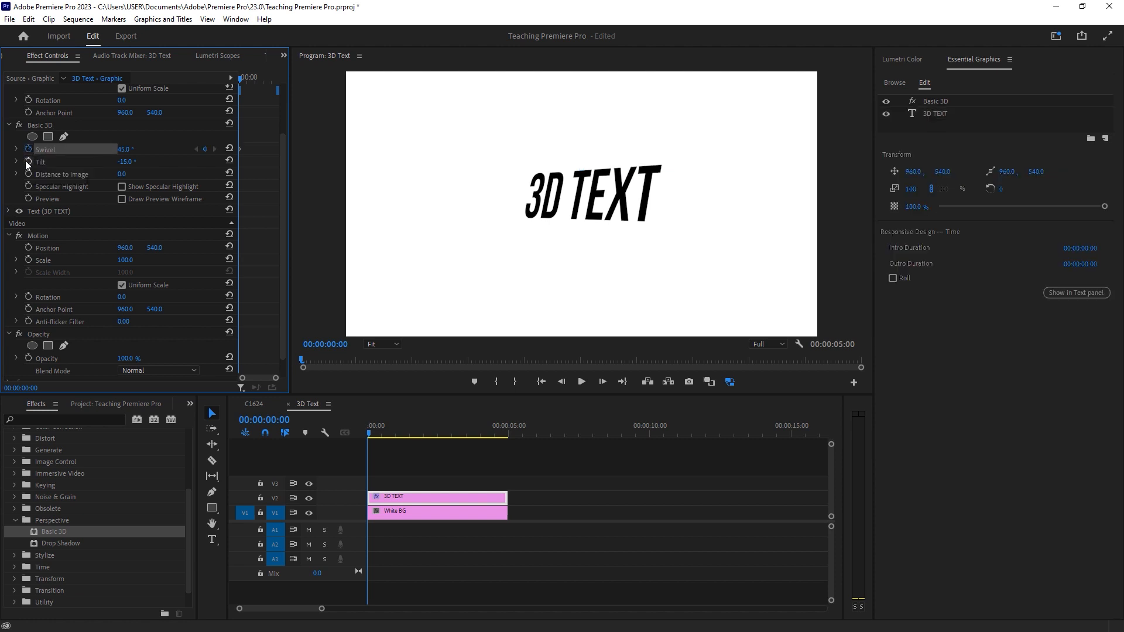
{"action": "left_click", "coordinate": [27, 162]}
At 00:00:03:00, keyframe the Basic 3D swivel at -45° and the tilt at -20°
{"action": "left_click_drag", "start_coordinate": [393, 428], "coordinate": [454, 433]}
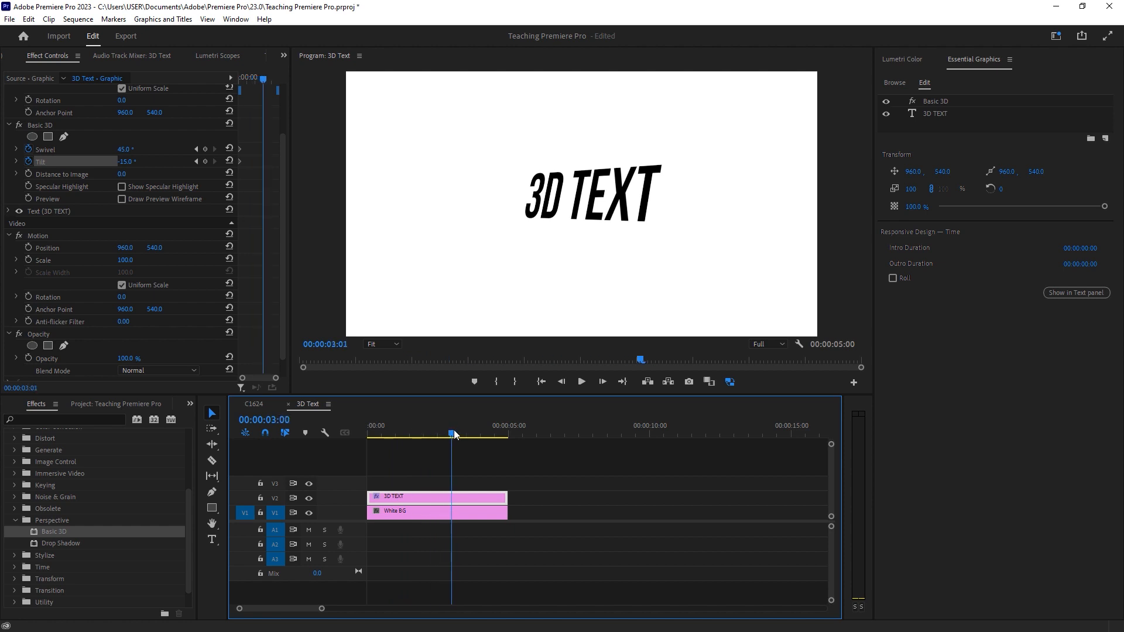
{"action": "left_click", "coordinate": [125, 149]}
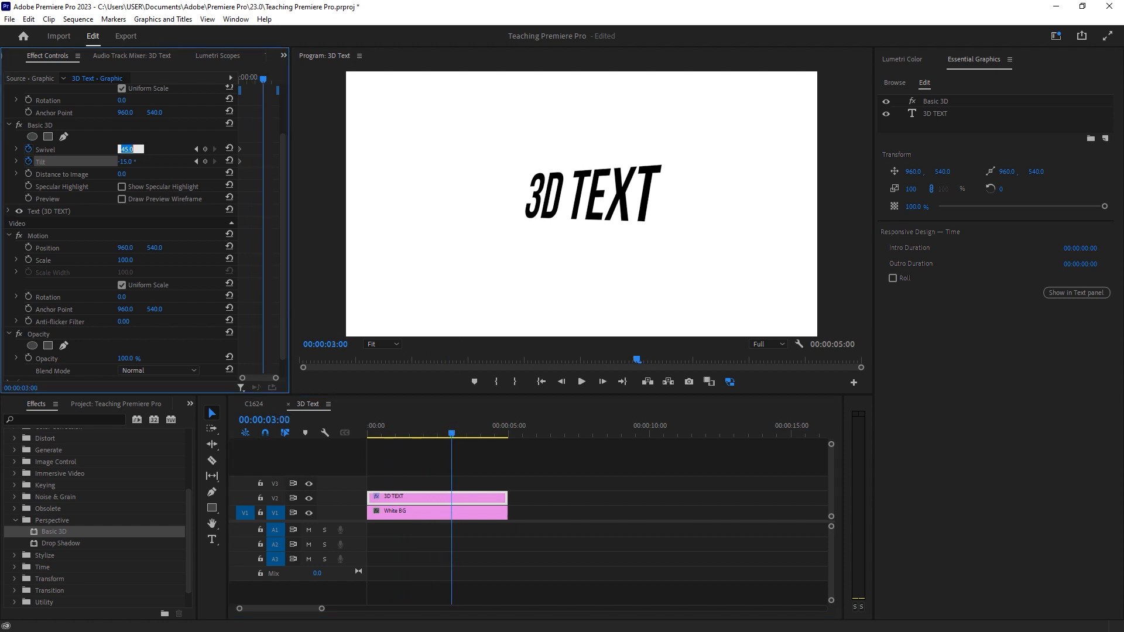
{"action": "type", "text": "-45"}
{"action": "key", "text": "Return"}
{"action": "left_click", "coordinate": [126, 161]}
{"action": "type", "text": "-20"}
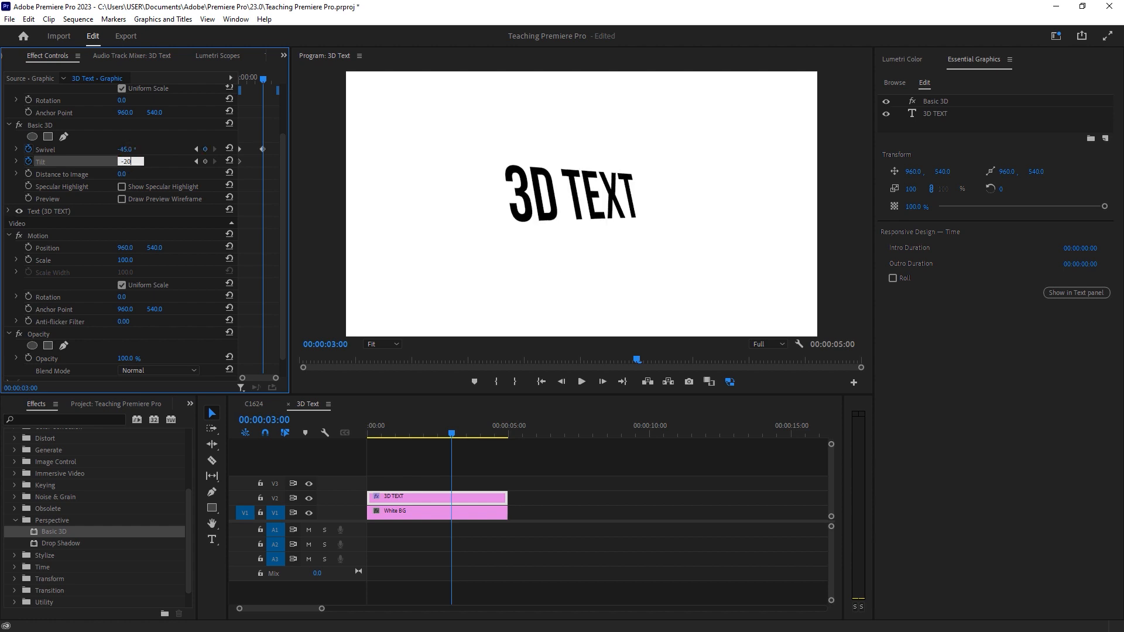
{"action": "key", "text": "Return"}
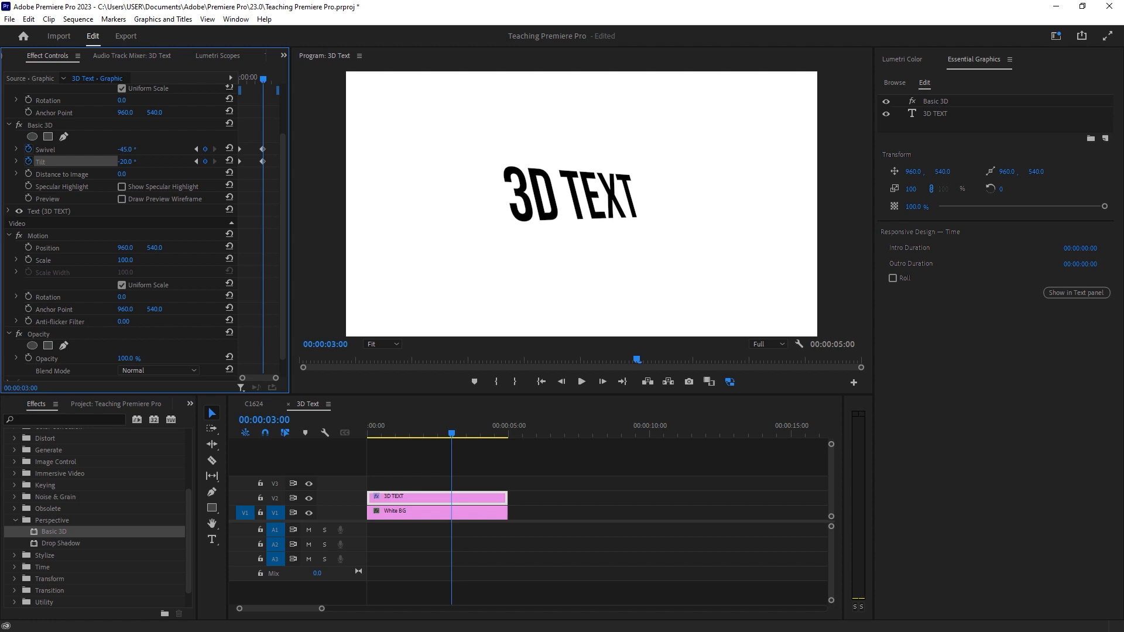
Play the sequence from the start to preview the title's 3D rotation
{"action": "left_click", "coordinate": [325, 360]}
{"action": "key", "text": "space"}
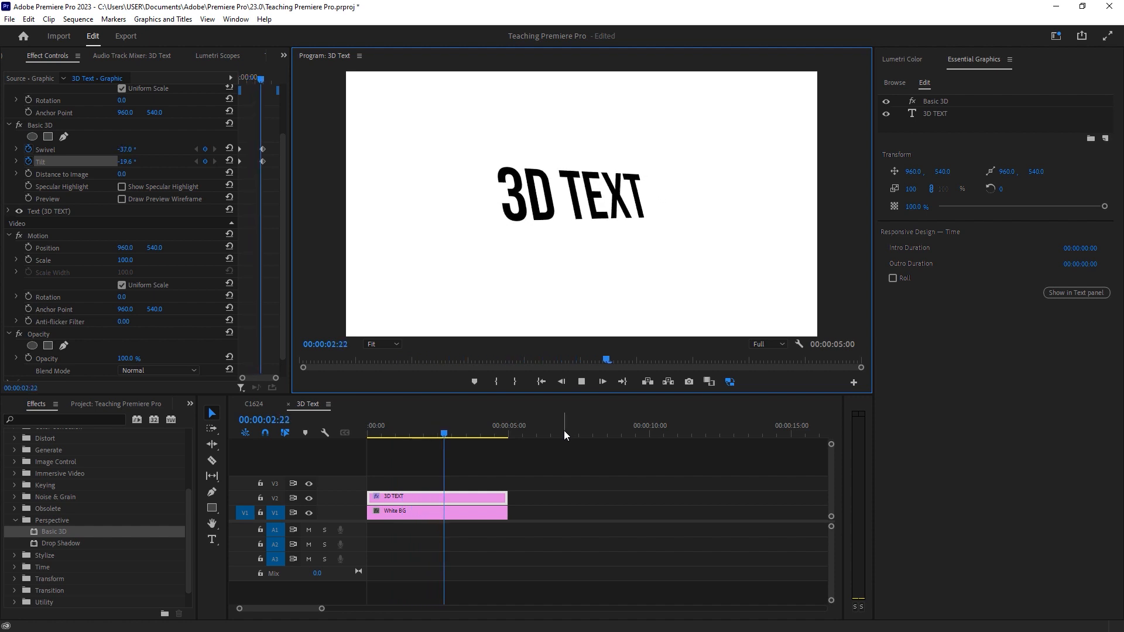
{"action": "left_click_drag", "start_coordinate": [458, 429], "coordinate": [310, 423]}
{"action": "key", "text": "space"}
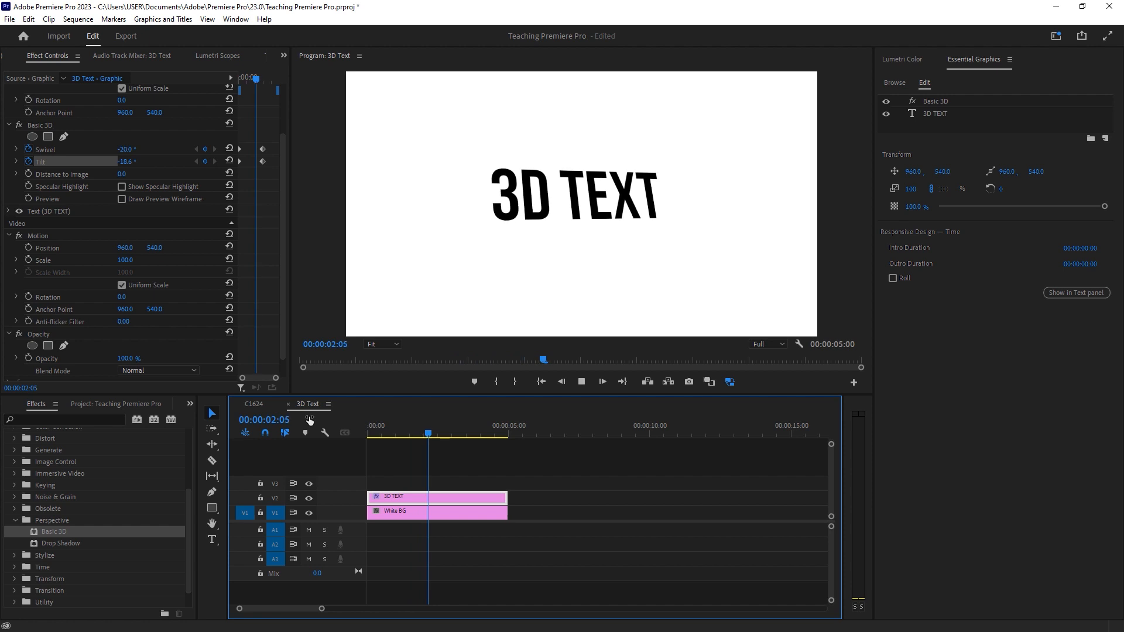
{"action": "key", "text": "space"}
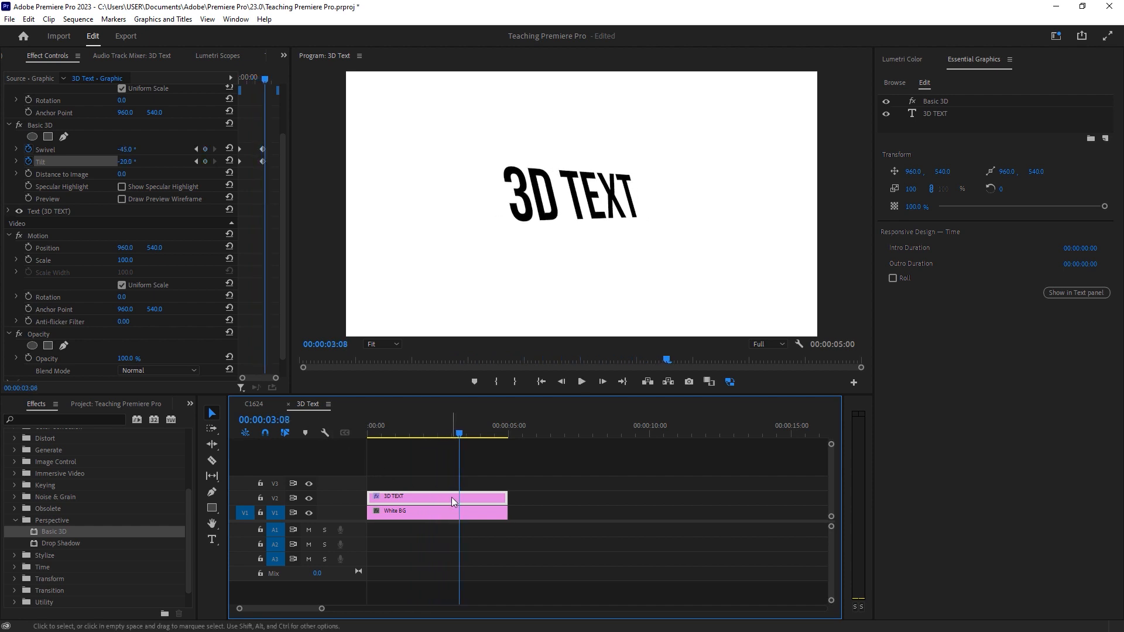
Apply Ease Out to the first Swivel and Tilt keyframes and Ease In to the last Swivel and Tilt keyframes
{"action": "left_click", "coordinate": [240, 138]}
{"action": "right_click", "coordinate": [240, 150]}
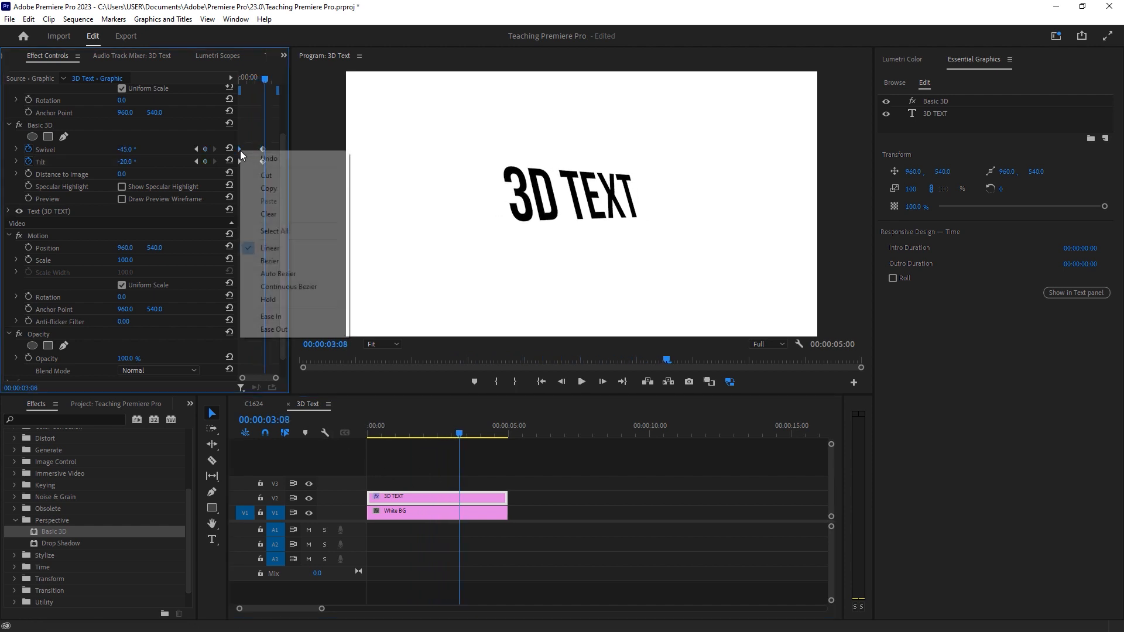
{"action": "left_click", "coordinate": [293, 329]}
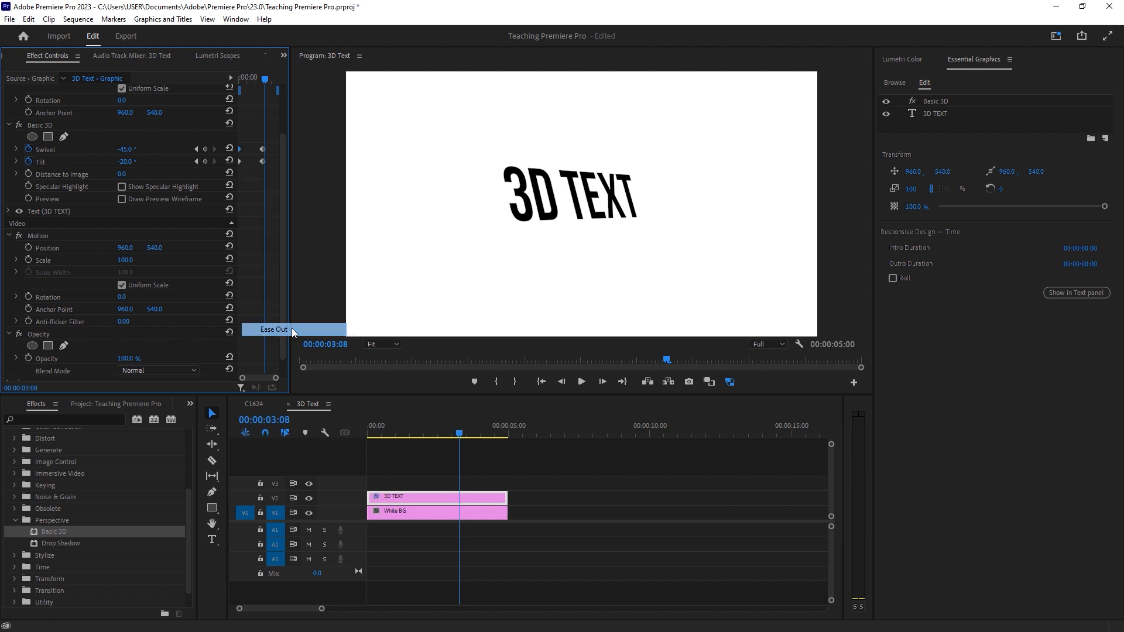
{"action": "right_click", "coordinate": [261, 150]}
{"action": "left_click", "coordinate": [309, 316]}
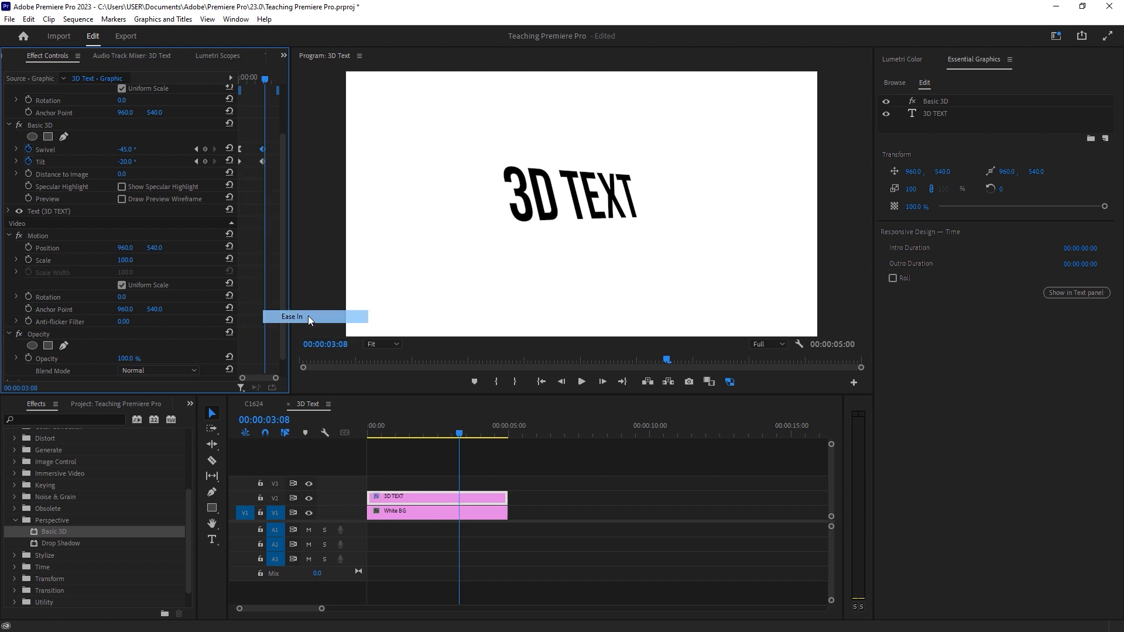
{"action": "right_click", "coordinate": [241, 161]}
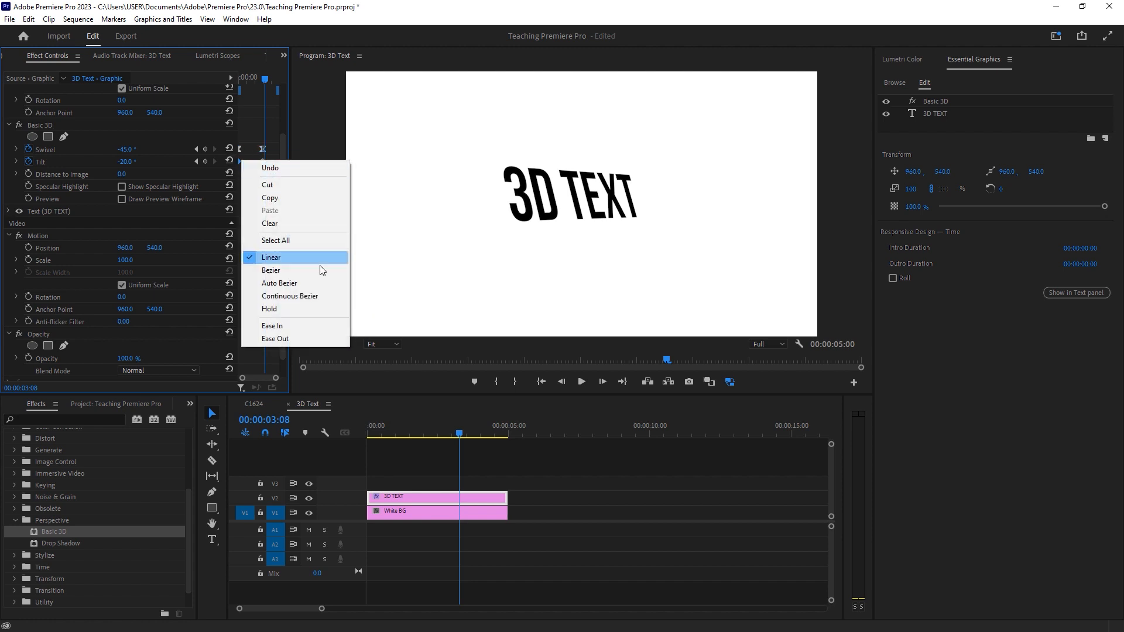
{"action": "left_click", "coordinate": [284, 337]}
{"action": "right_click", "coordinate": [261, 160]}
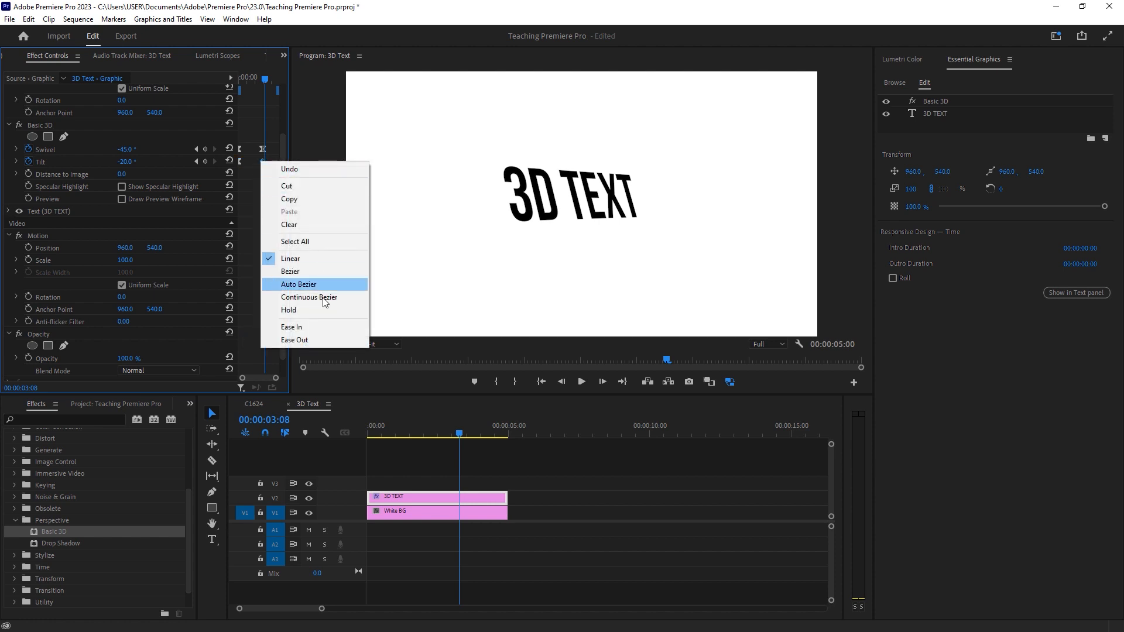
{"action": "left_click", "coordinate": [305, 325]}
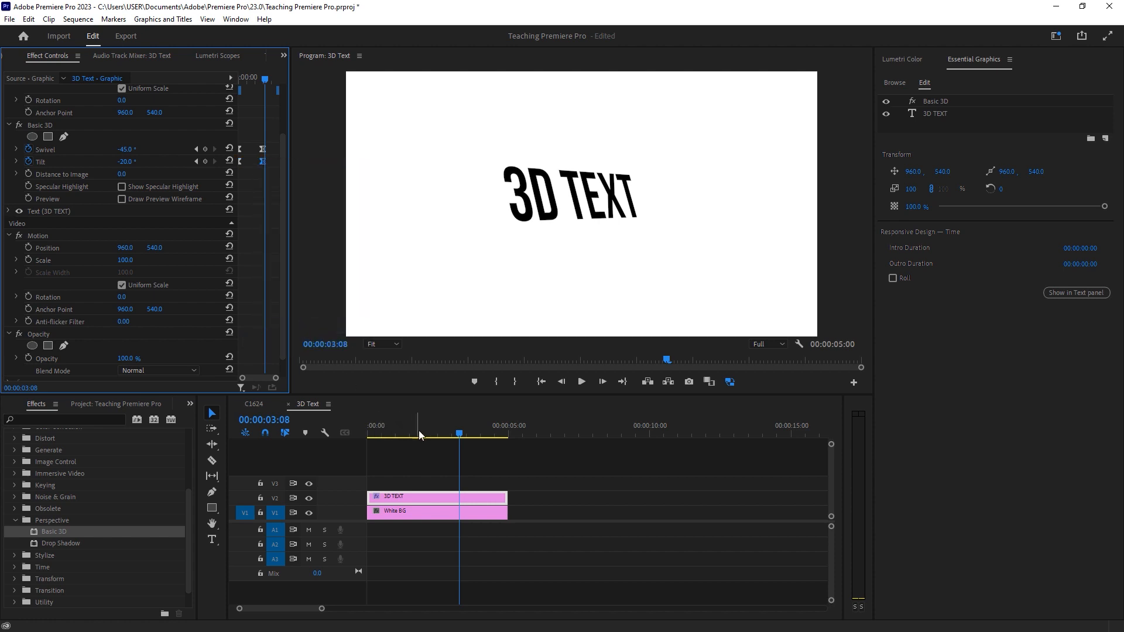
Set the playhead to 00:00:02:12, search the effects library for "drop" and select the Drop Shadow effect
{"action": "mouse_move", "coordinate": [434, 433]}
{"action": "left_mouse_down"}
{"action": "mouse_move", "coordinate": [388, 431]}
{"action": "mouse_move", "coordinate": [439, 433]}
{"action": "left_mouse_up"}
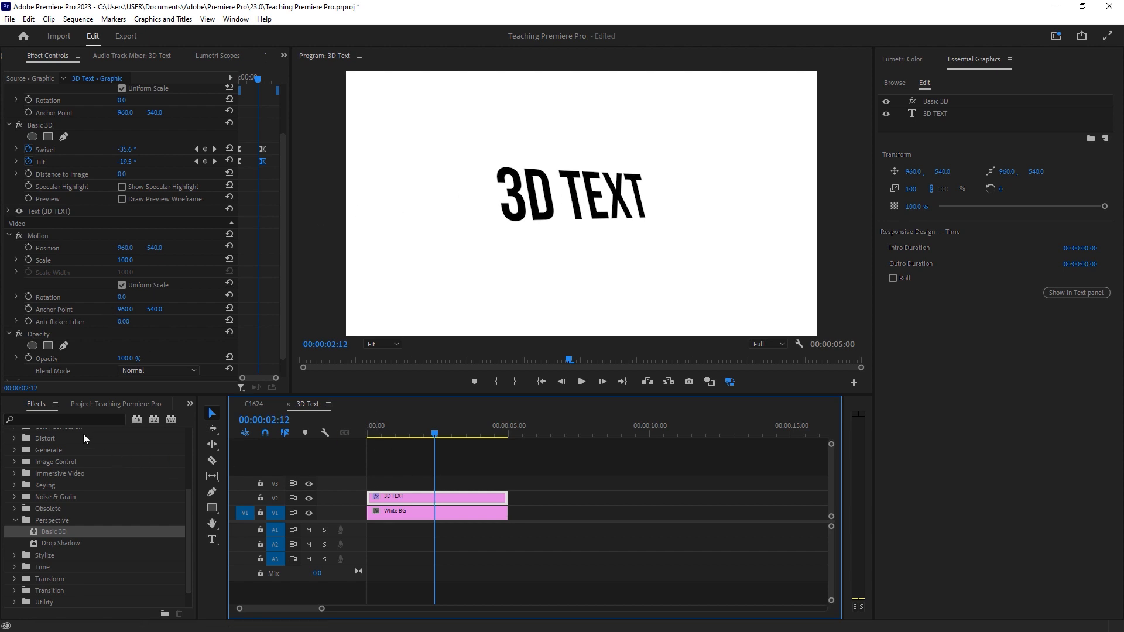
{"action": "left_click", "coordinate": [71, 420]}
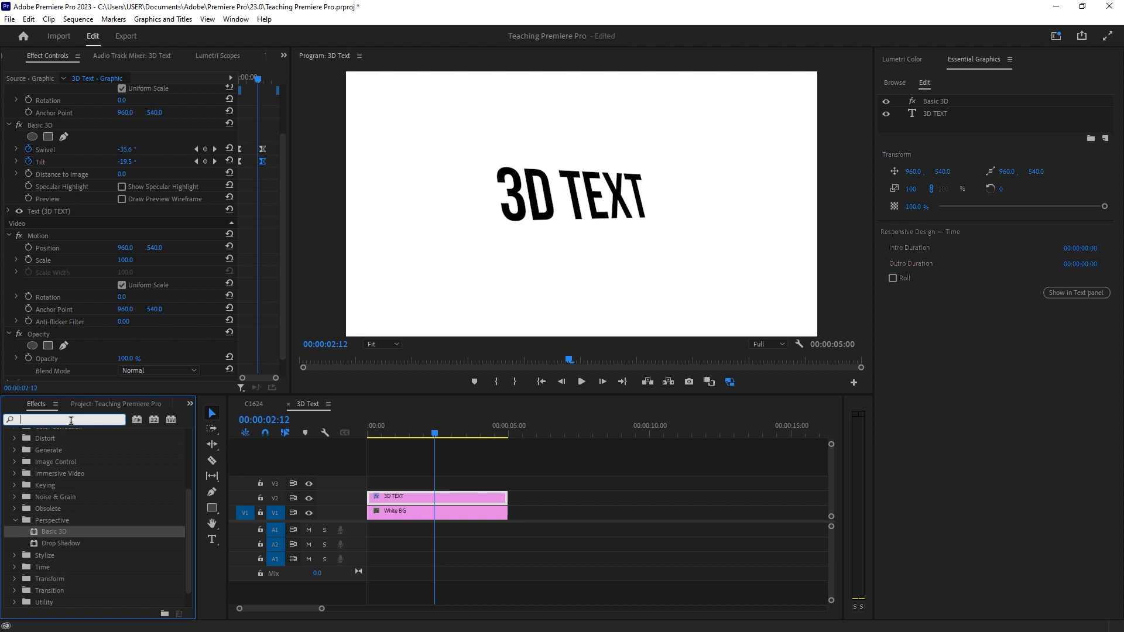
{"action": "type", "text": "drop"}
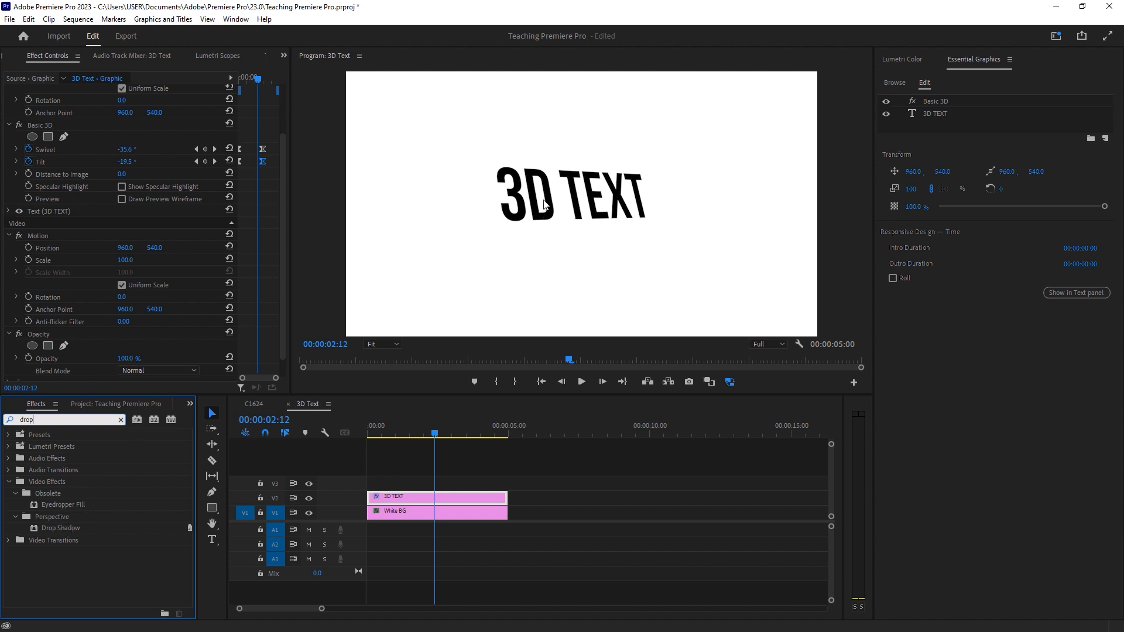
{"action": "left_click", "coordinate": [74, 527]}
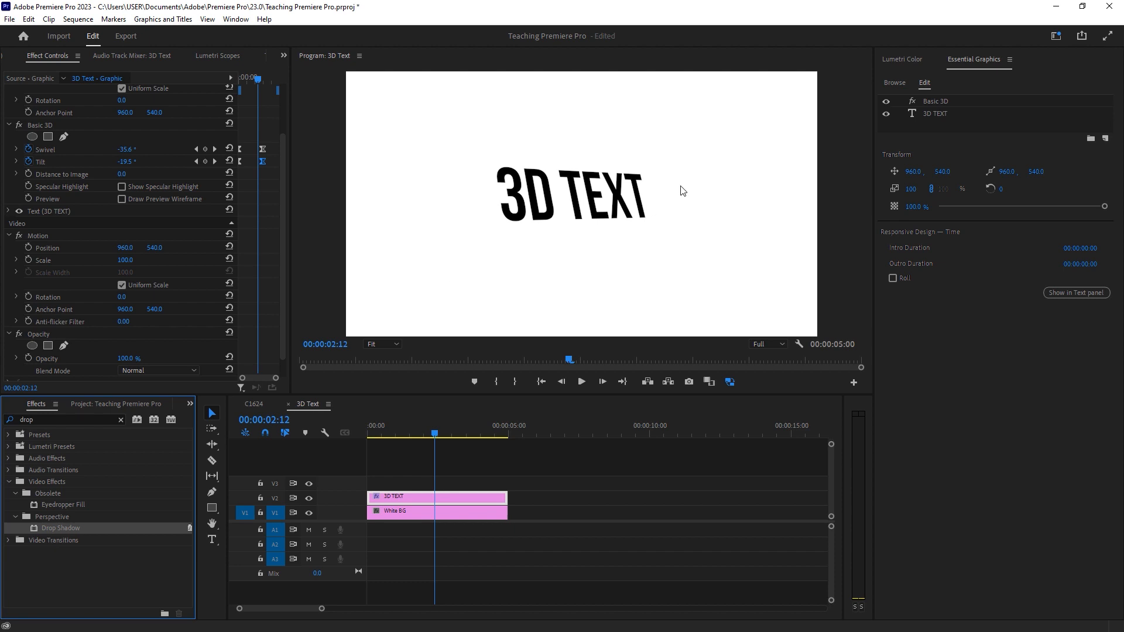
Change the fill color of the 3D TEXT layer to red, FF0000
{"action": "left_click", "coordinate": [951, 113]}
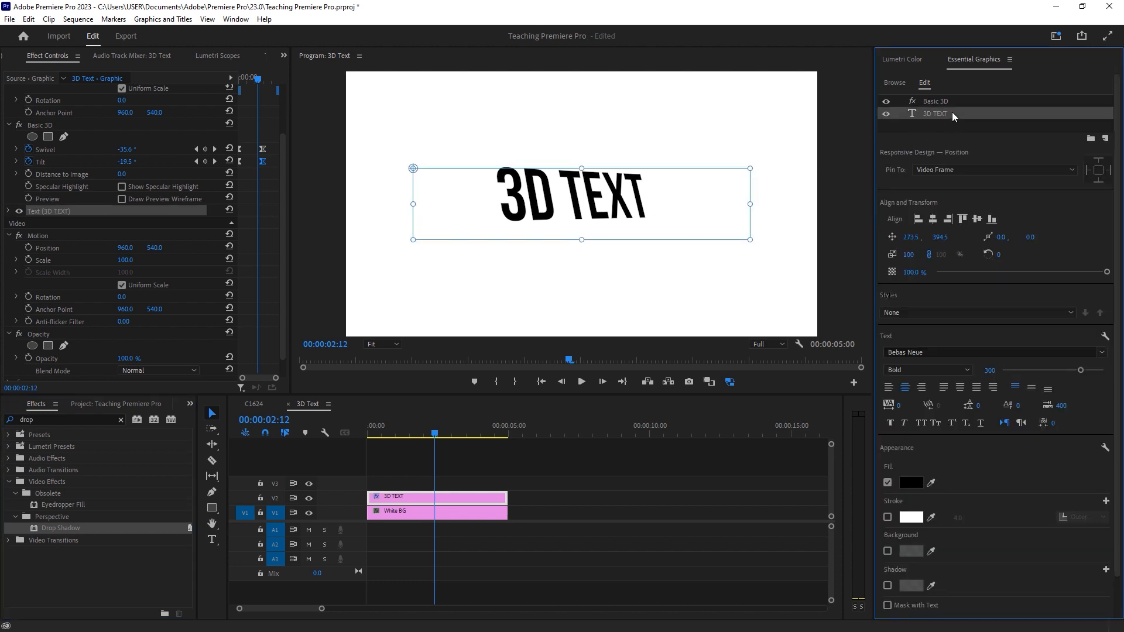
{"action": "left_click", "coordinate": [910, 482]}
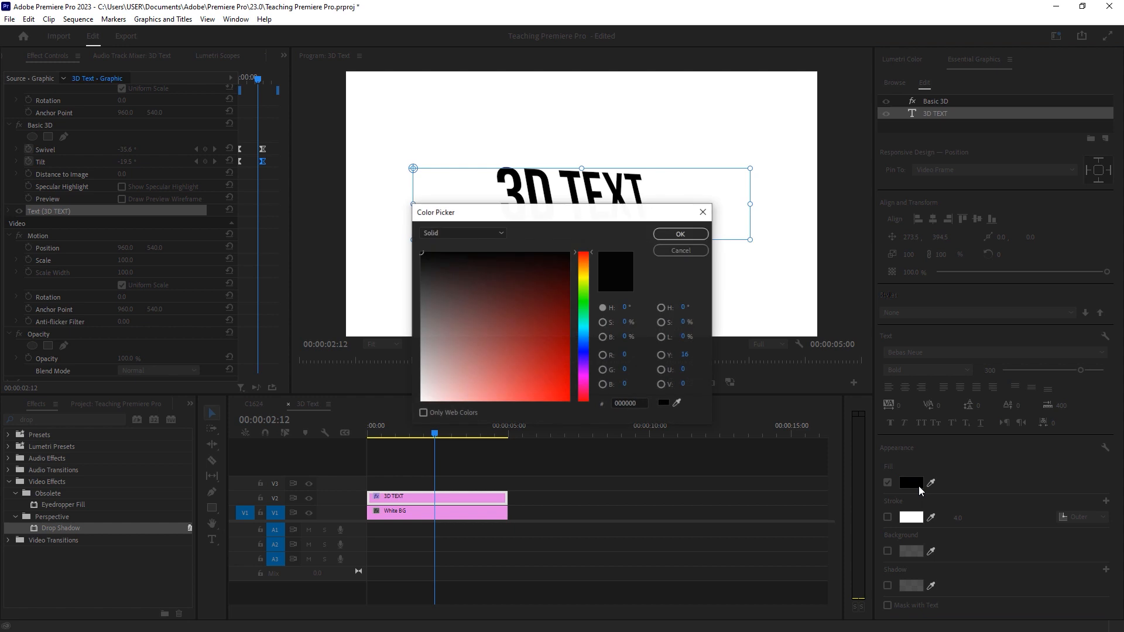
{"action": "left_click_drag", "start_coordinate": [549, 354], "coordinate": [578, 430]}
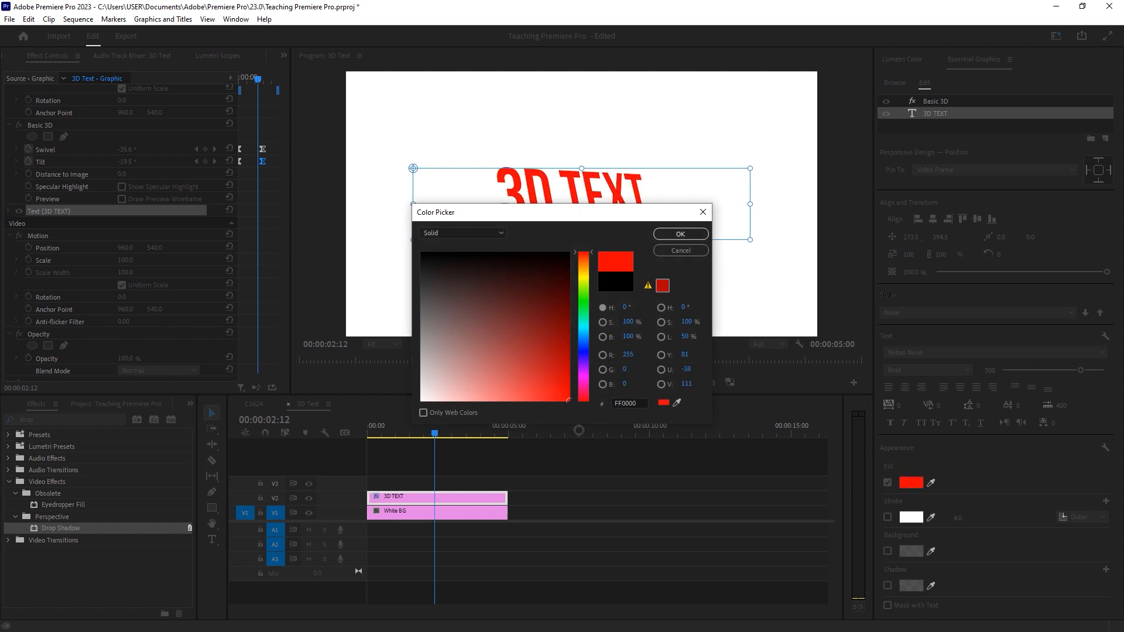
{"action": "left_click", "coordinate": [686, 237]}
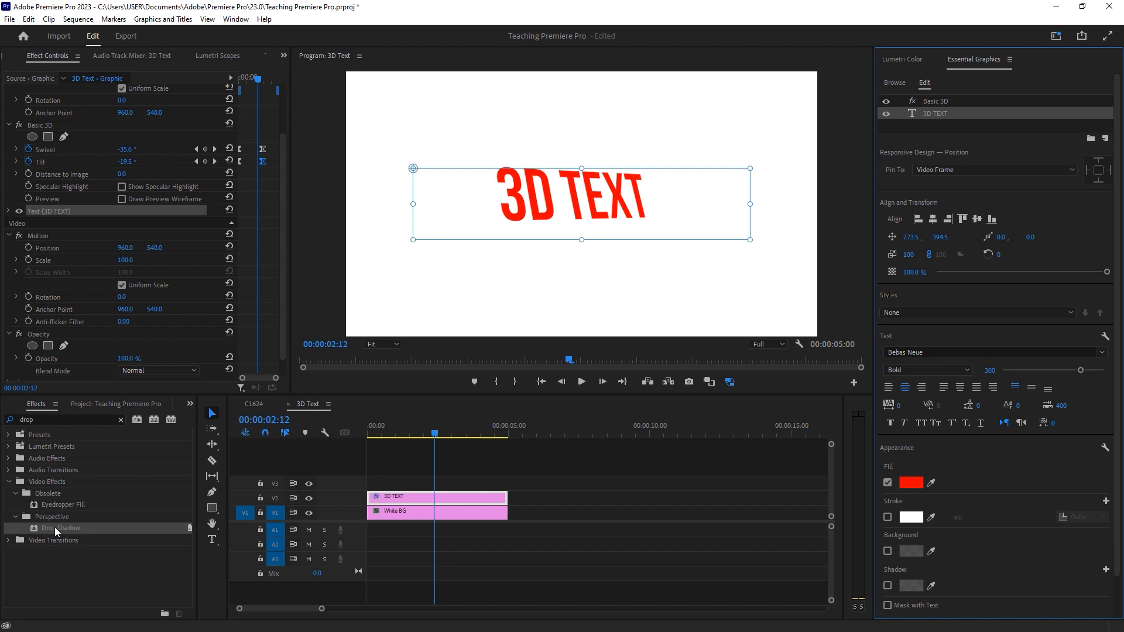
Apply the Drop Shadow effect to the 3D TEXT clip and play the sequence from the start to preview it
{"action": "left_click_drag", "start_coordinate": [54, 527], "coordinate": [416, 501]}
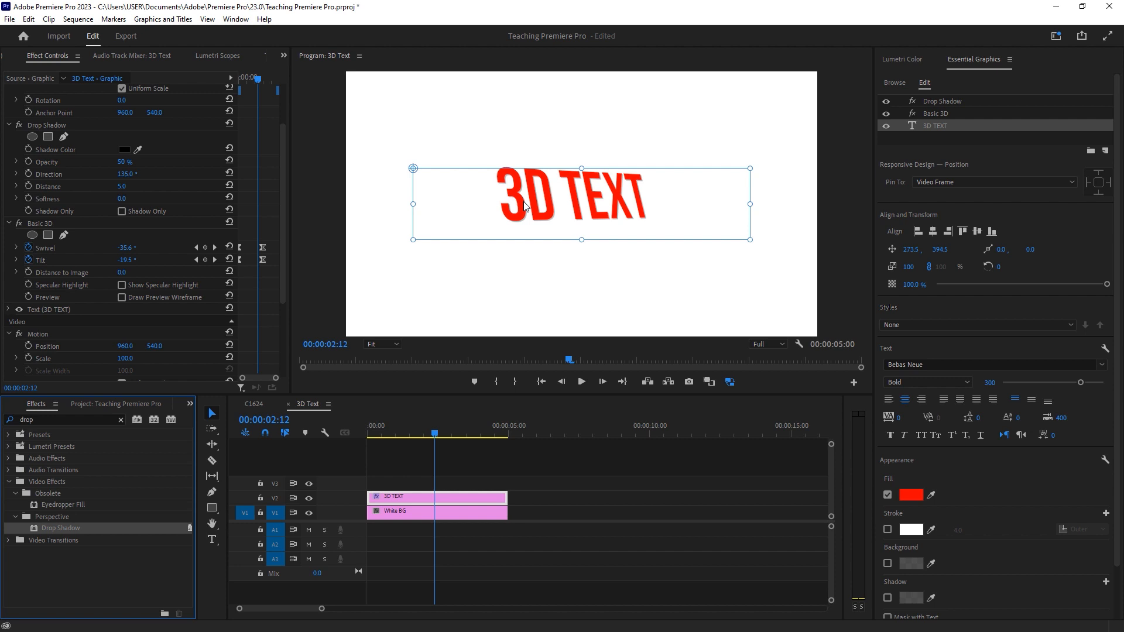
{"action": "left_click_drag", "start_coordinate": [321, 359], "coordinate": [275, 362]}
{"action": "key", "text": "space"}
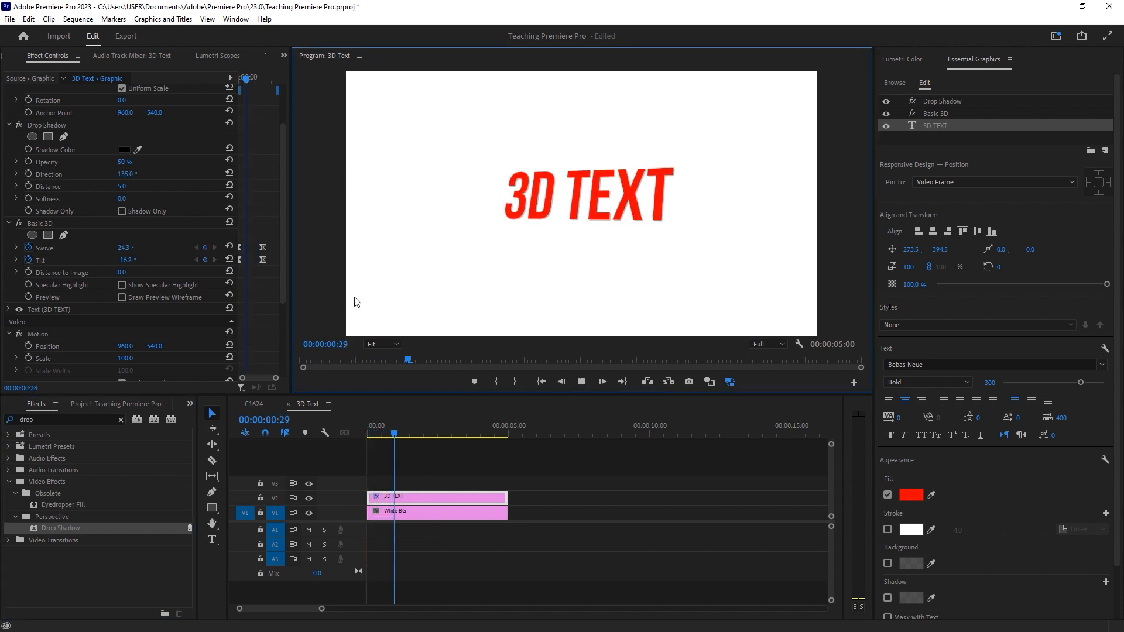
{"action": "key", "text": "space"}
{"action": "left_click", "coordinate": [377, 419]}
{"action": "key", "text": "space"}
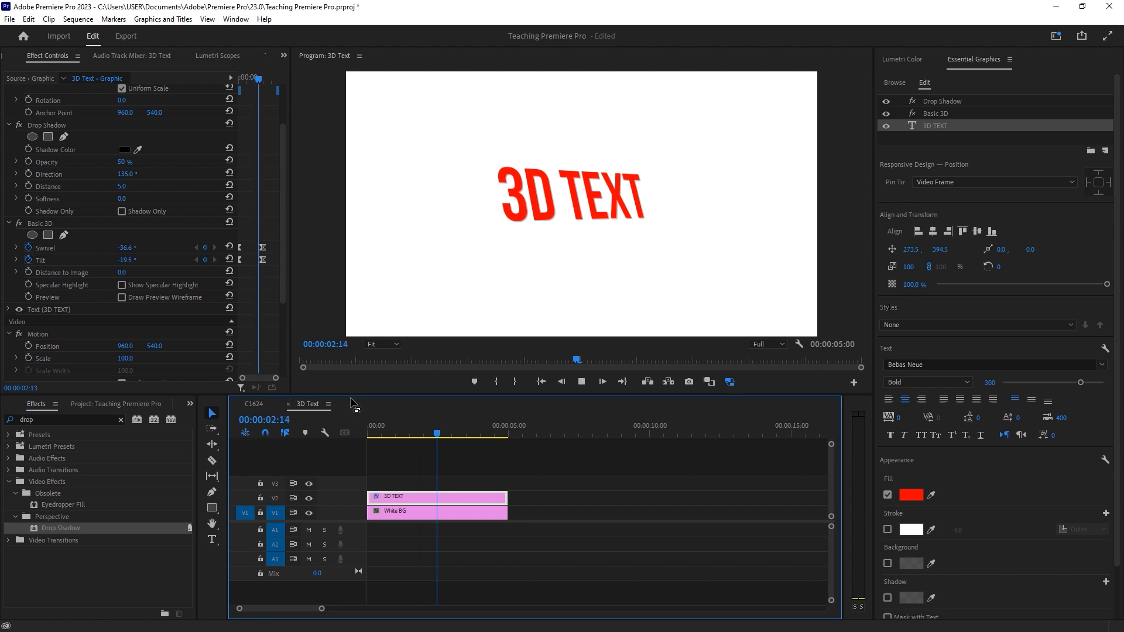
{"action": "key", "text": "space"}
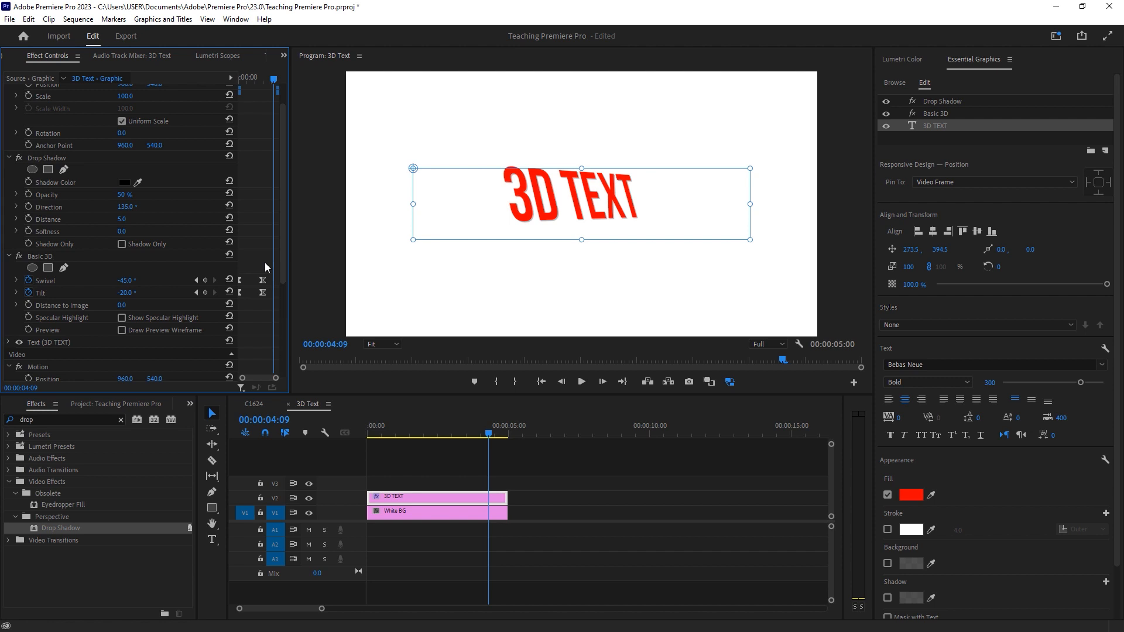
Try Drop Shadow Distance values of 15 and 20 without keyframes and scrub through the animation
{"action": "left_click_drag", "start_coordinate": [460, 432], "coordinate": [338, 423]}
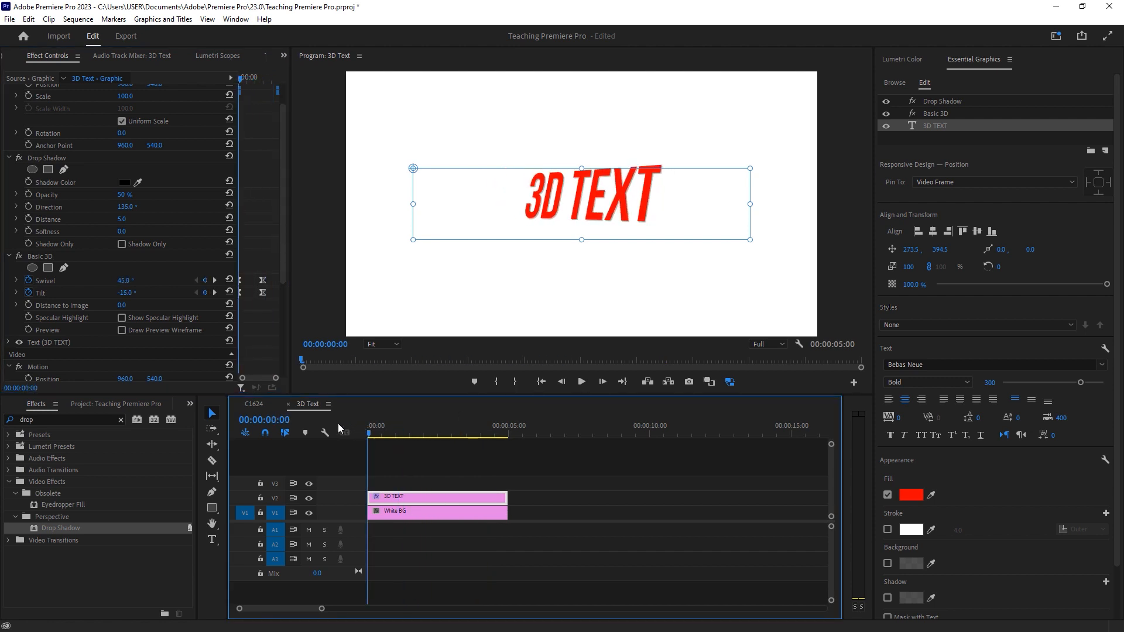
{"action": "left_click", "coordinate": [125, 220]}
{"action": "type", "text": "1"}
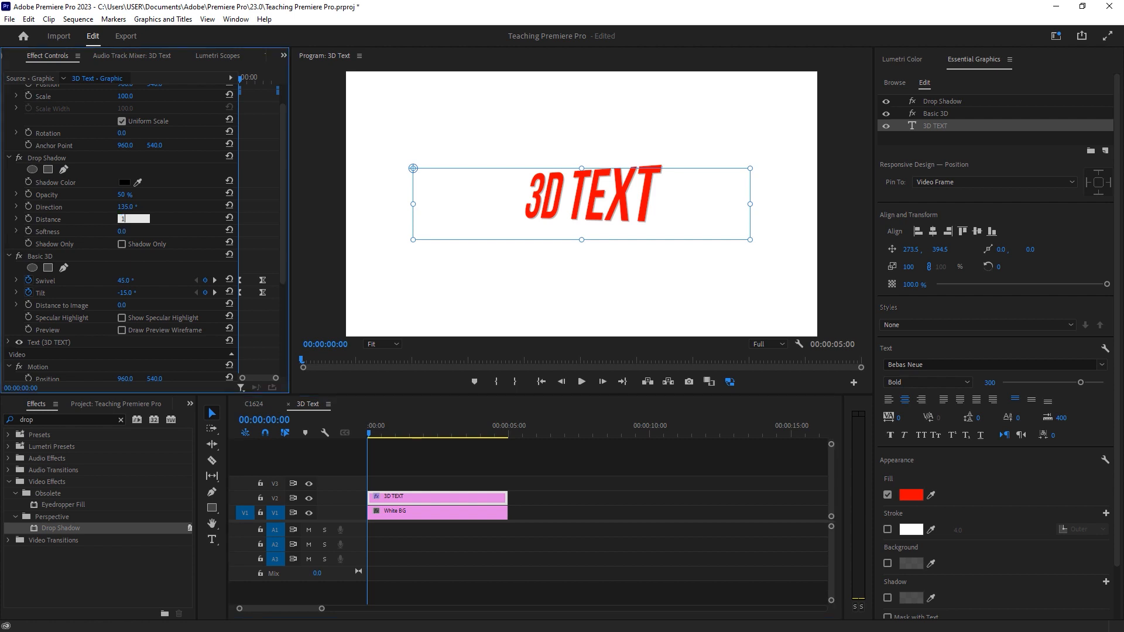
{"action": "type", "text": "5"}
{"action": "key", "text": "Return"}
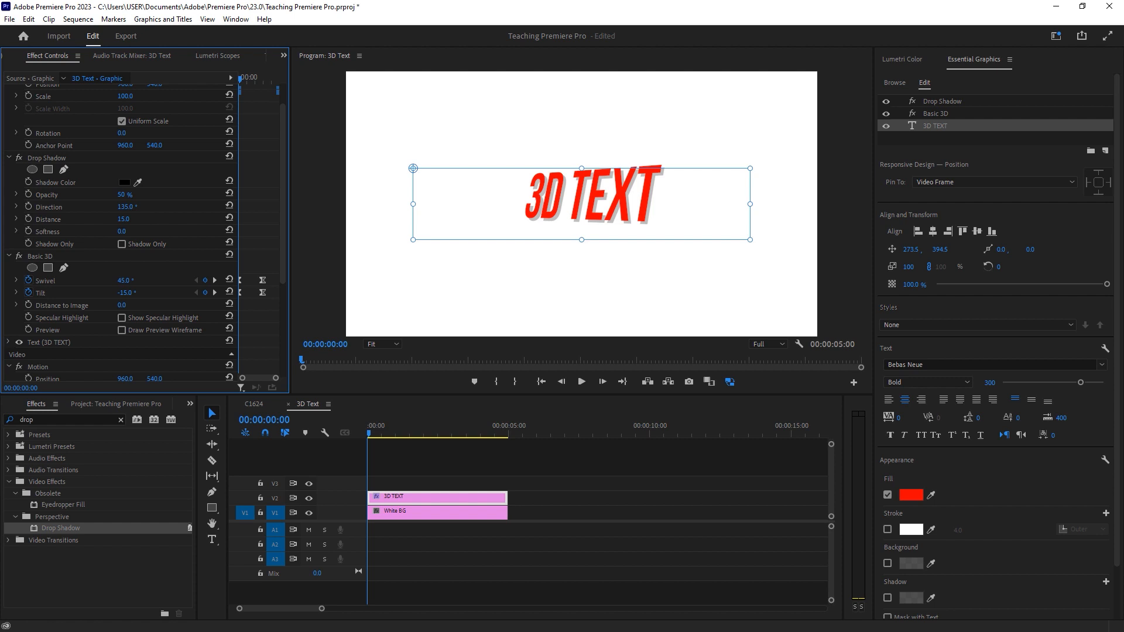
{"action": "left_click", "coordinate": [125, 219]}
{"action": "type", "text": "20"}
{"action": "key", "text": "Return"}
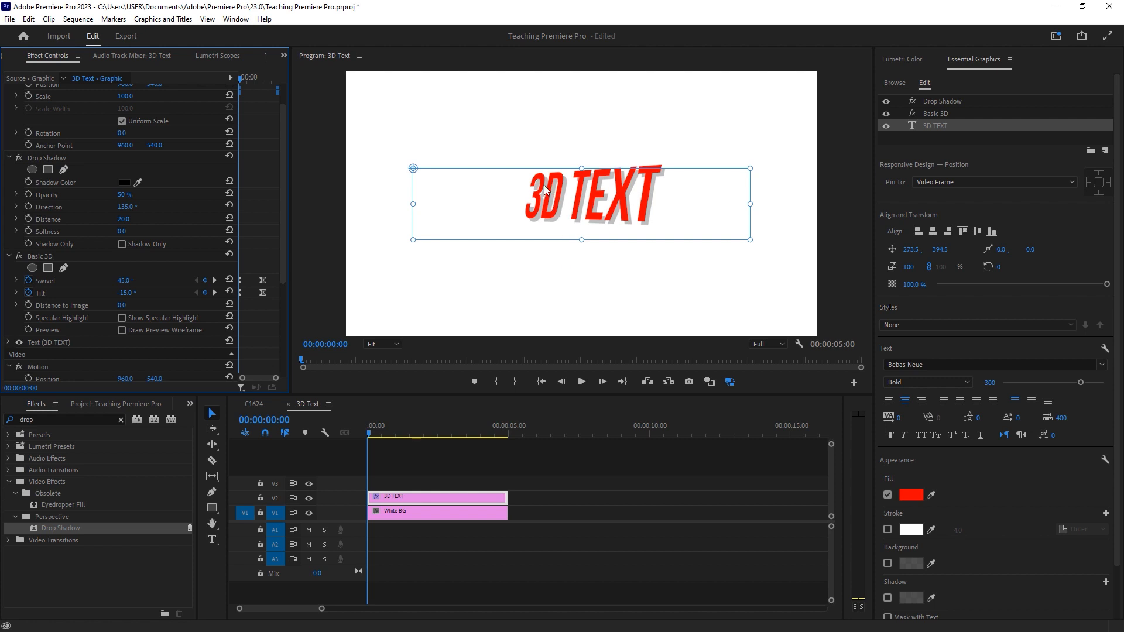
{"action": "left_click_drag", "start_coordinate": [374, 433], "coordinate": [475, 436]}
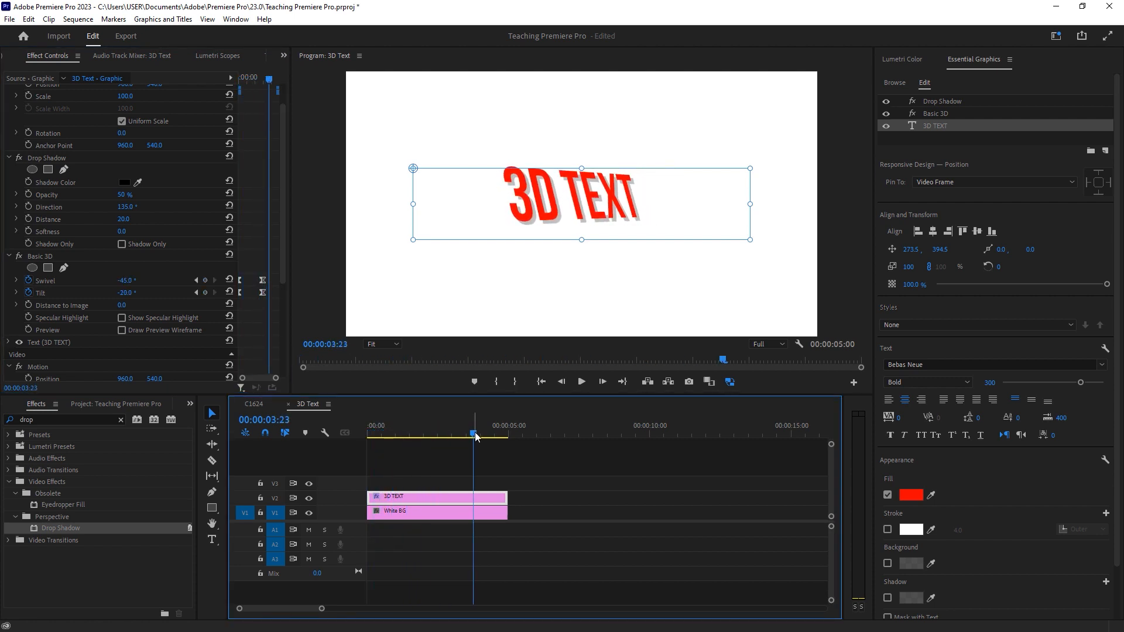
{"action": "left_click", "coordinate": [262, 243]}
Keyframe the Drop Shadow Distance from 5 at the sequence start to 20 at 00:00:03:00
{"action": "key", "text": "Home"}
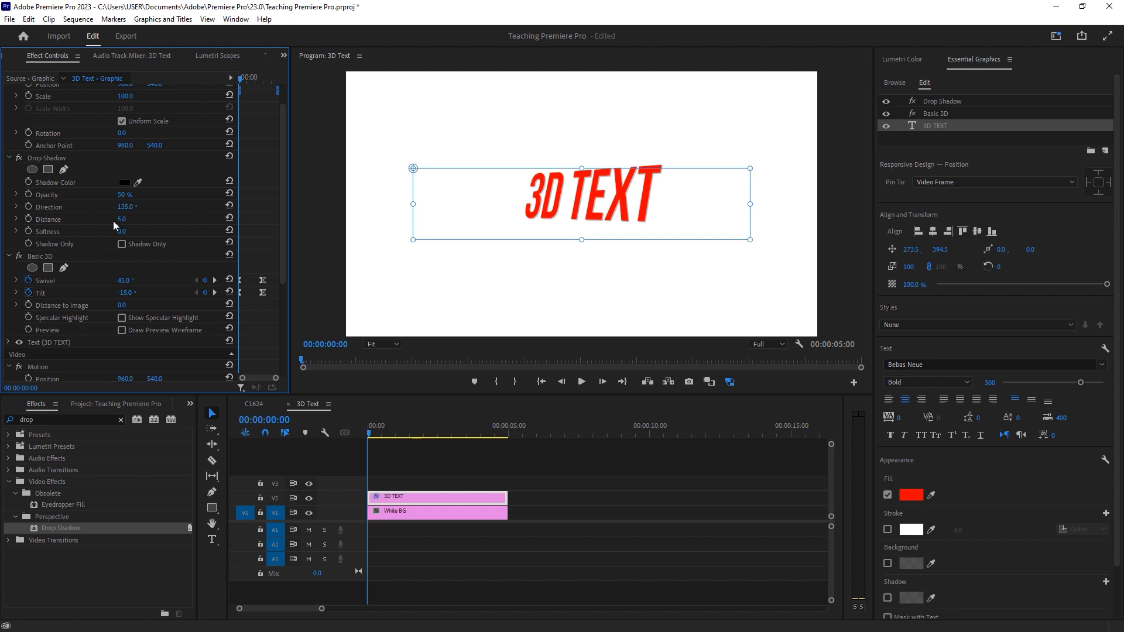
{"action": "left_click", "coordinate": [28, 219]}
{"action": "left_click_drag", "start_coordinate": [474, 432], "coordinate": [454, 431]}
{"action": "key", "text": "Left"}
{"action": "key", "text": "Left"}
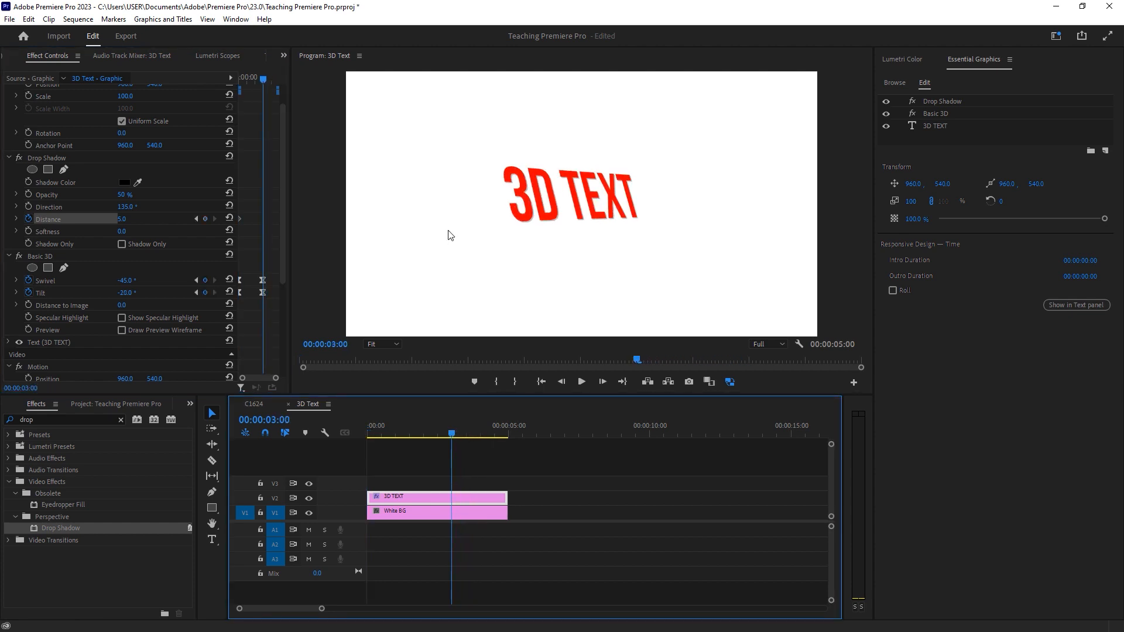
{"action": "left_click", "coordinate": [122, 219]}
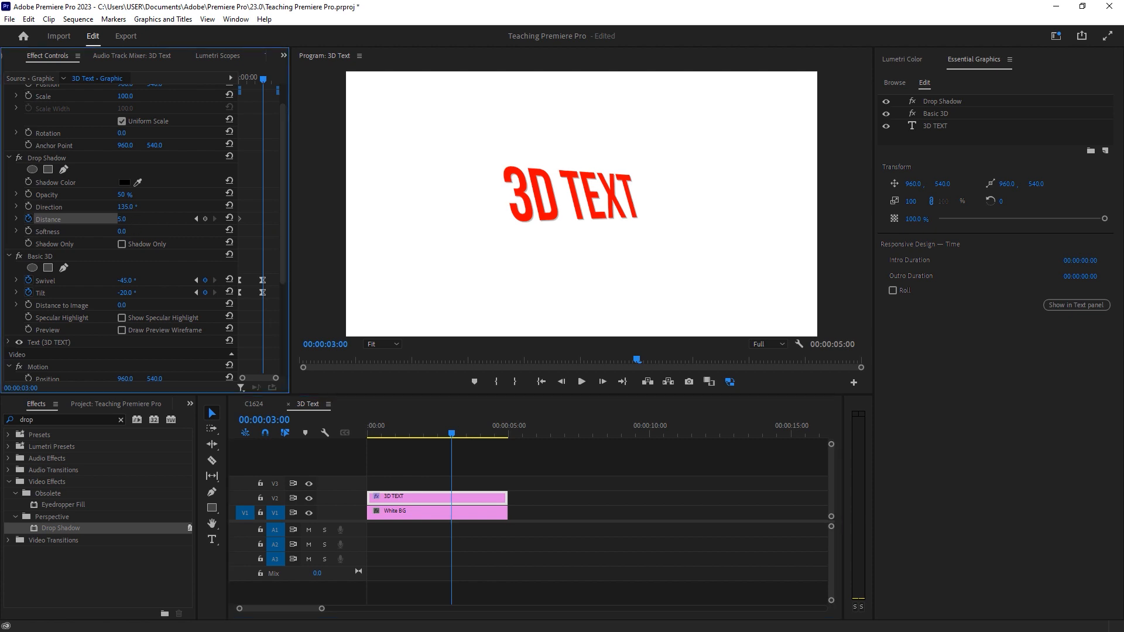
{"action": "left_click_drag", "start_coordinate": [123, 219], "coordinate": [130, 219]}
{"action": "left_click", "coordinate": [126, 220]}
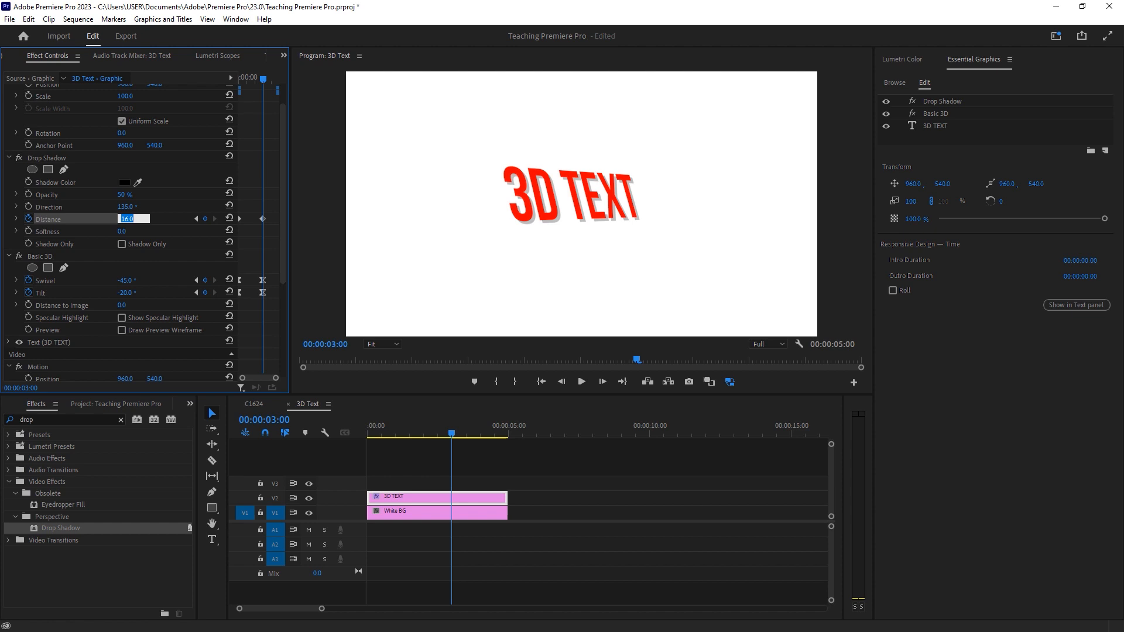
{"action": "type", "text": "20"}
{"action": "key", "text": "Return"}
Preview the shadow animation and add a Distance keyframe of 21 at 00:00:01:12
{"action": "left_click_drag", "start_coordinate": [400, 430], "coordinate": [346, 429]}
{"action": "key", "text": "space"}
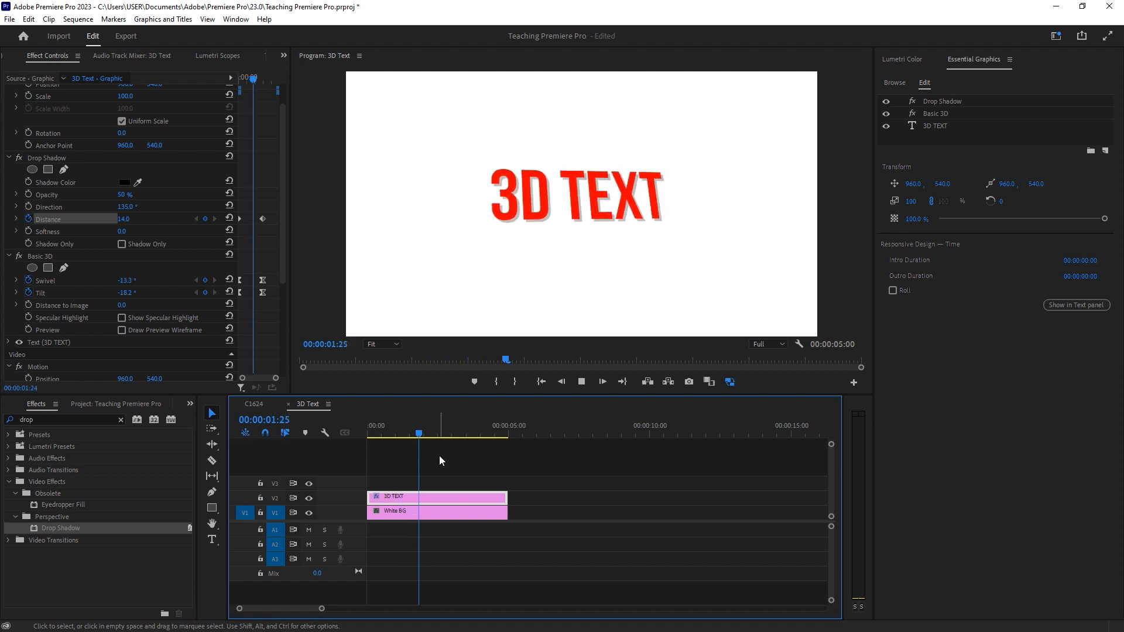
{"action": "key", "text": "space"}
{"action": "left_click_drag", "start_coordinate": [450, 437], "coordinate": [407, 434]}
{"action": "left_click_drag", "start_coordinate": [125, 219], "coordinate": [129, 219]}
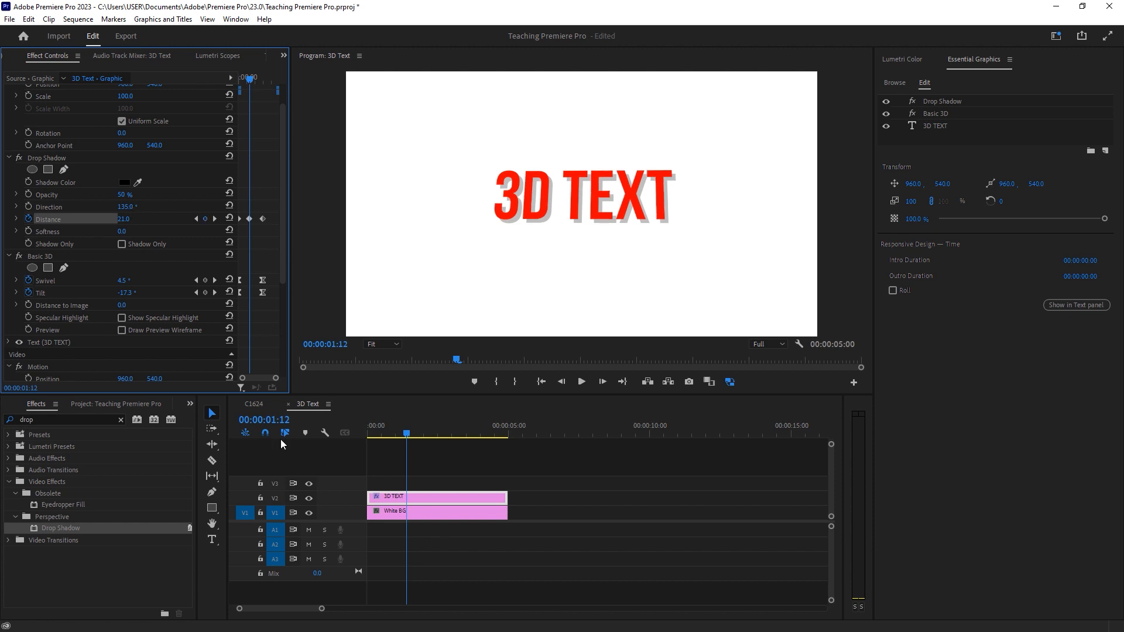
Play the sequence from the start to review how the shadow distance changes over the rotation
{"action": "left_click_drag", "start_coordinate": [407, 433], "coordinate": [305, 432]}
{"action": "key", "text": "space"}
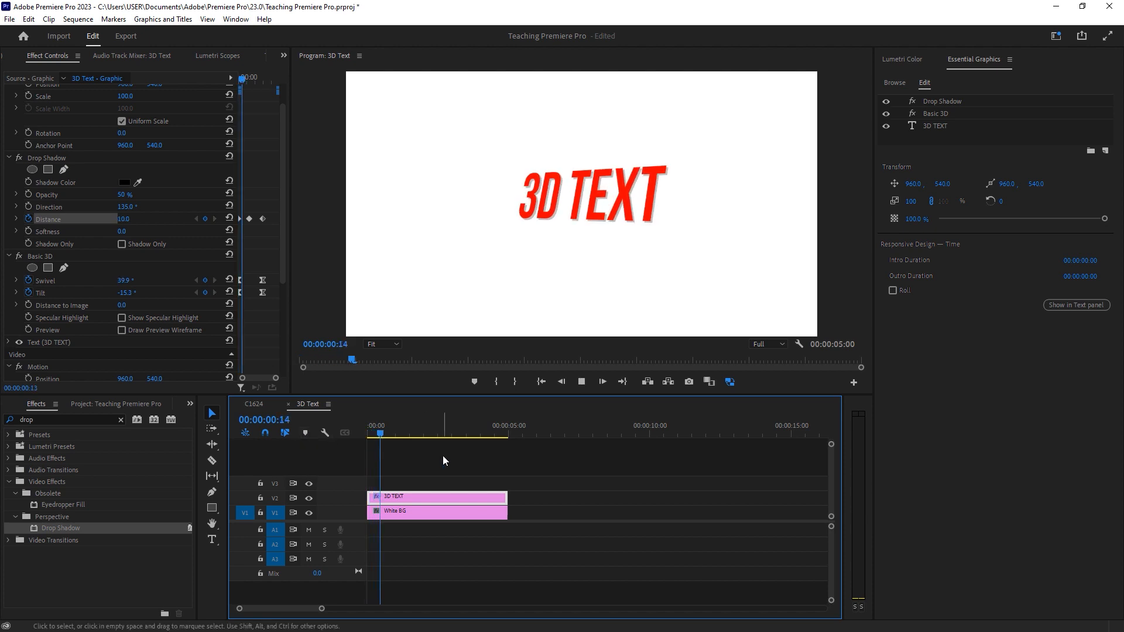
{"action": "key", "text": "space"}
{"action": "left_click_drag", "start_coordinate": [424, 434], "coordinate": [293, 425]}
{"action": "key", "text": "space"}
{"action": "key", "text": "space"}
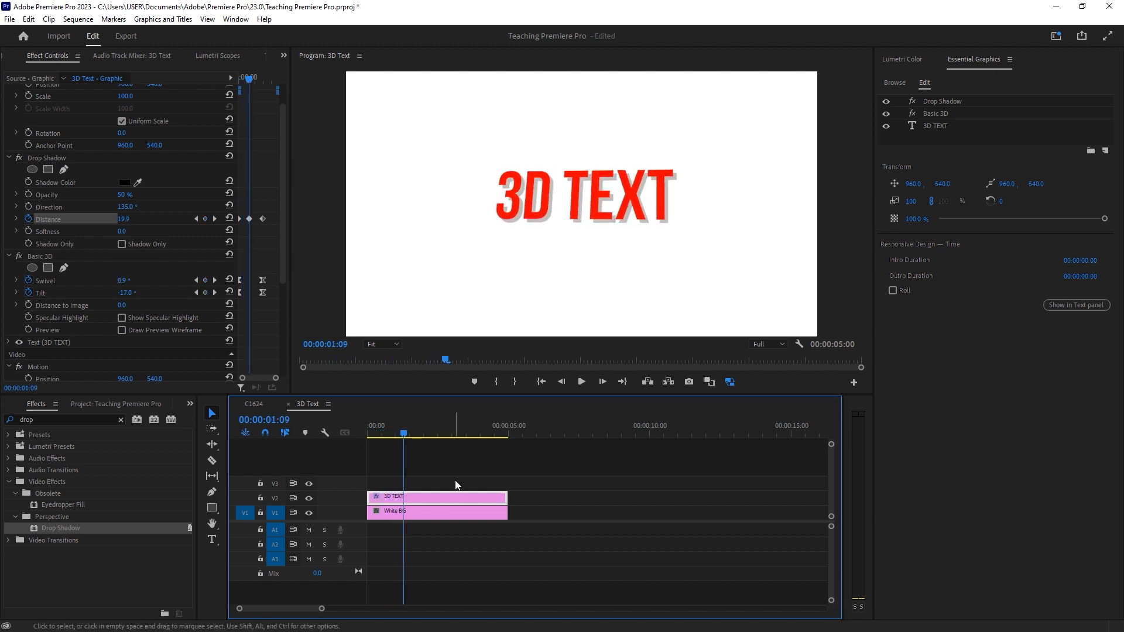
{"action": "key", "text": "space"}
{"action": "key", "text": "space"}
Move the middle Distance keyframe to 00:00:01:17 and widen the effect keyframe area
{"action": "left_click_drag", "start_coordinate": [412, 435], "coordinate": [406, 435]}
{"action": "key", "text": "space"}
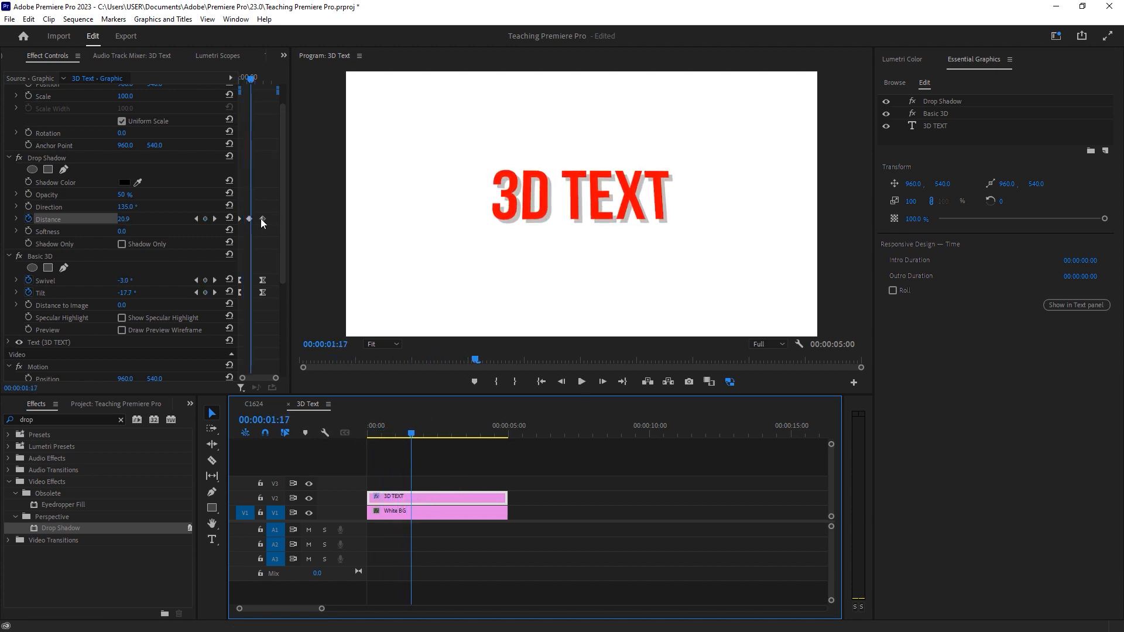
{"action": "left_click", "coordinate": [251, 218]}
{"action": "left_click_drag", "start_coordinate": [293, 240], "coordinate": [346, 240]}
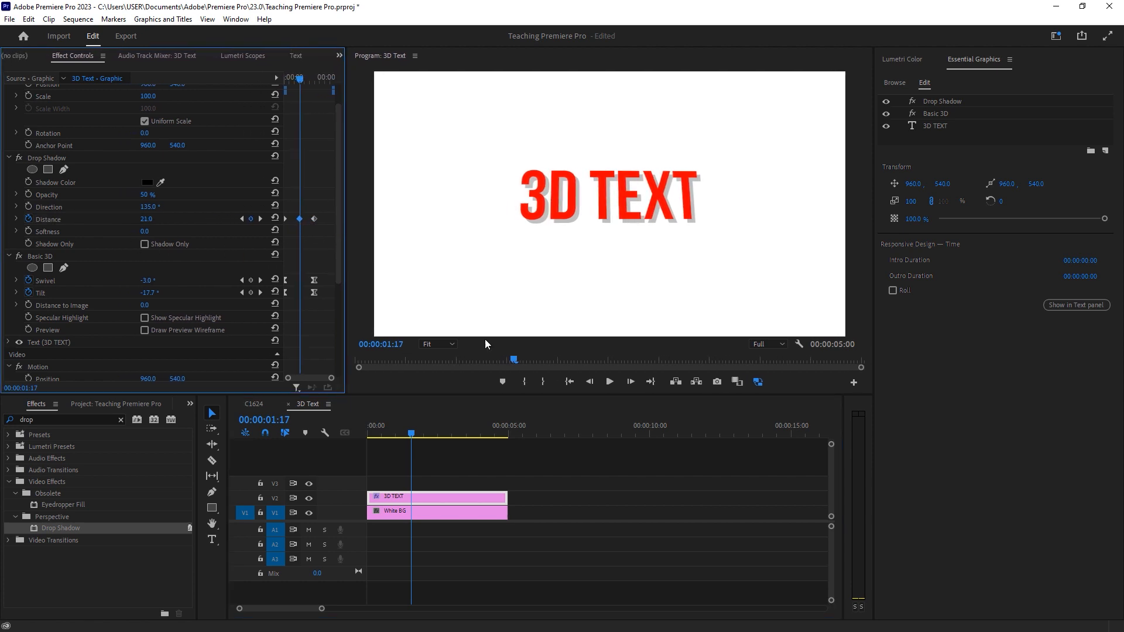
Keyframe the Drop Shadow Direction at 135° at the start and at 00:00:03:00, and at 85° at 00:00:01:17
{"action": "left_click_drag", "start_coordinate": [410, 433], "coordinate": [357, 428]}
{"action": "left_click", "coordinate": [29, 206]}
{"action": "left_click_drag", "start_coordinate": [296, 78], "coordinate": [315, 82]}
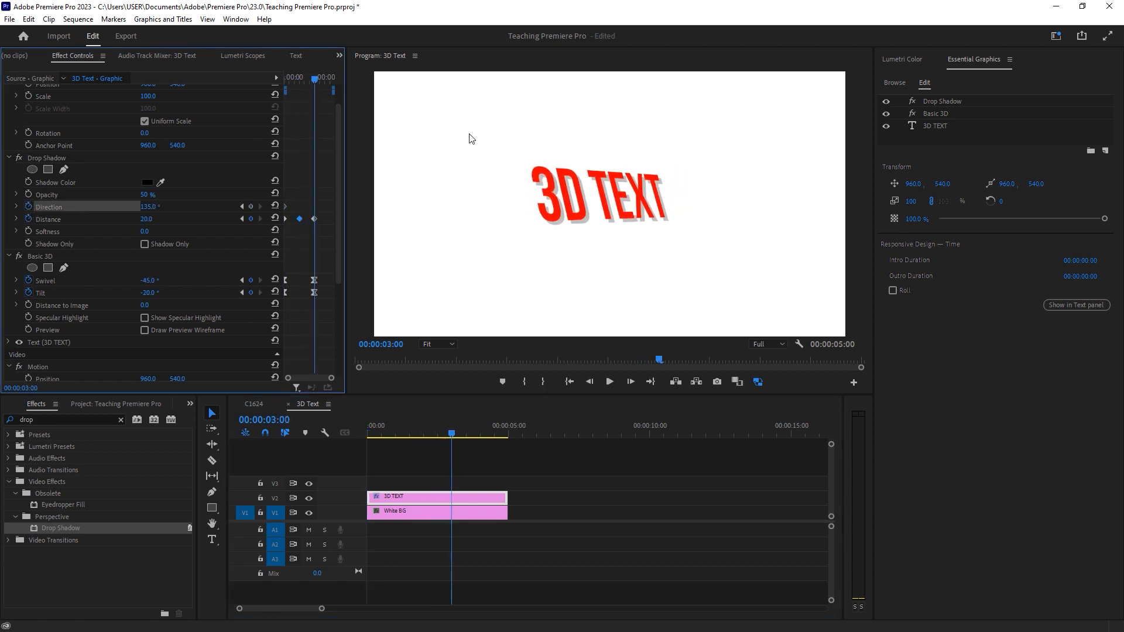
{"action": "left_click", "coordinate": [251, 207]}
{"action": "left_click_drag", "start_coordinate": [314, 80], "coordinate": [300, 80]}
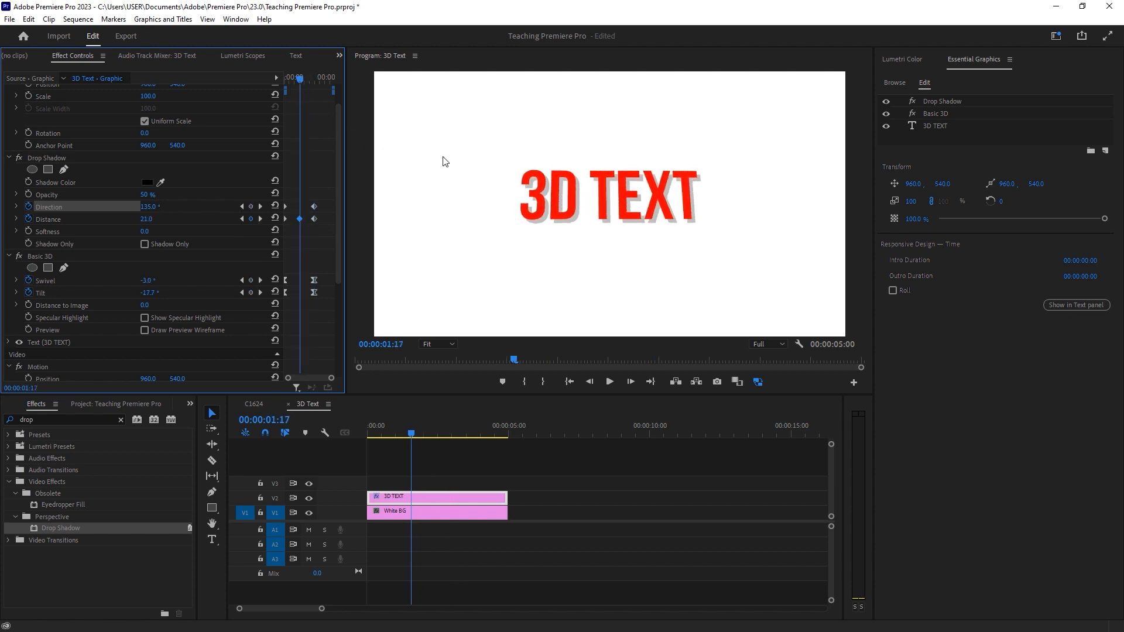
{"action": "left_click_drag", "start_coordinate": [149, 206], "coordinate": [120, 206]}
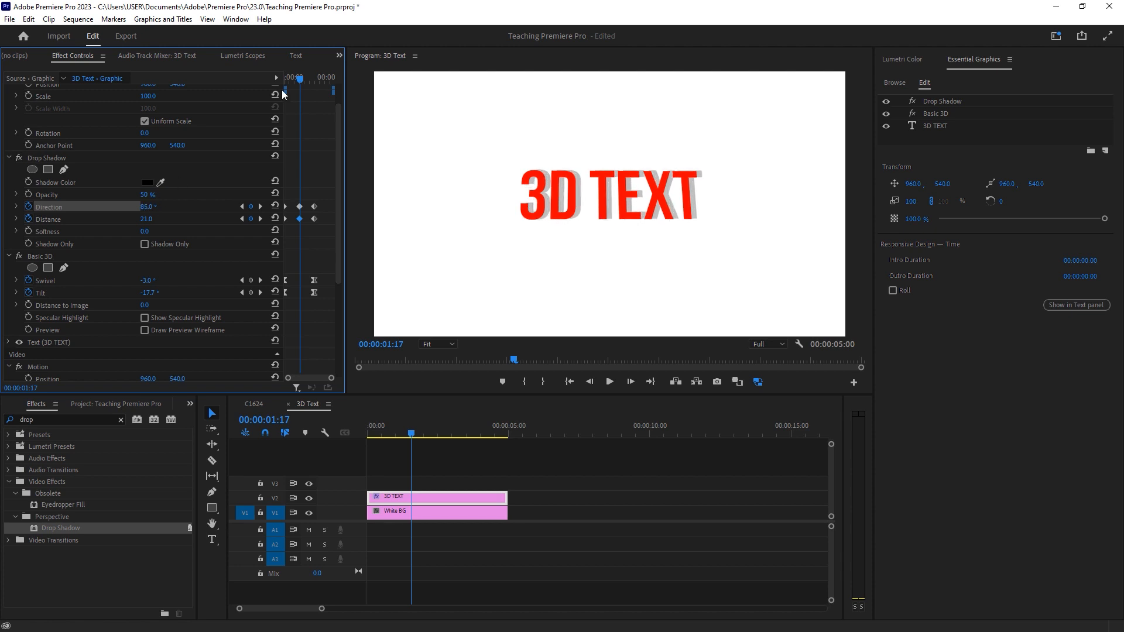
Play the sequence from the start to preview the animated shadow direction
{"action": "left_click_drag", "start_coordinate": [406, 432], "coordinate": [325, 434]}
{"action": "key", "text": "space"}
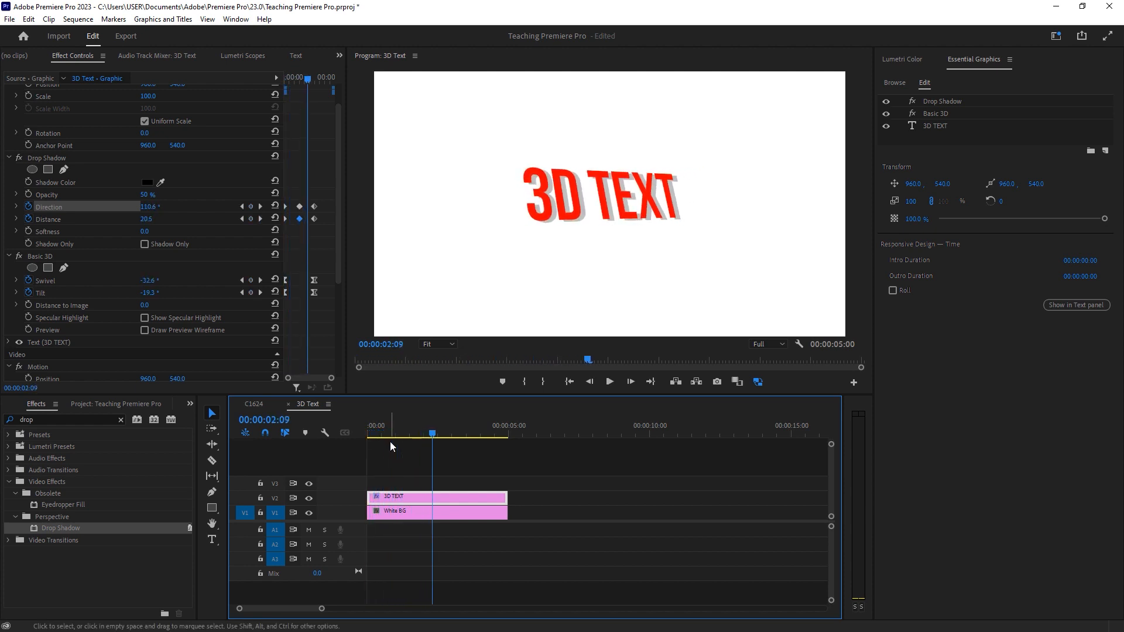
{"action": "key", "text": "space"}
{"action": "key", "text": "space"}
{"action": "key", "text": "space"}
Set the Drop Shadow Direction keyframe at 00:00:03:00 to 202°
{"action": "key", "text": "Left"}
{"action": "key", "text": "Left"}
{"action": "key", "text": "Left"}
{"action": "key", "text": "Left"}
{"action": "key", "text": "Left"}
{"action": "key", "text": "Left"}
{"action": "key", "text": "Left"}
{"action": "key", "text": "Left"}
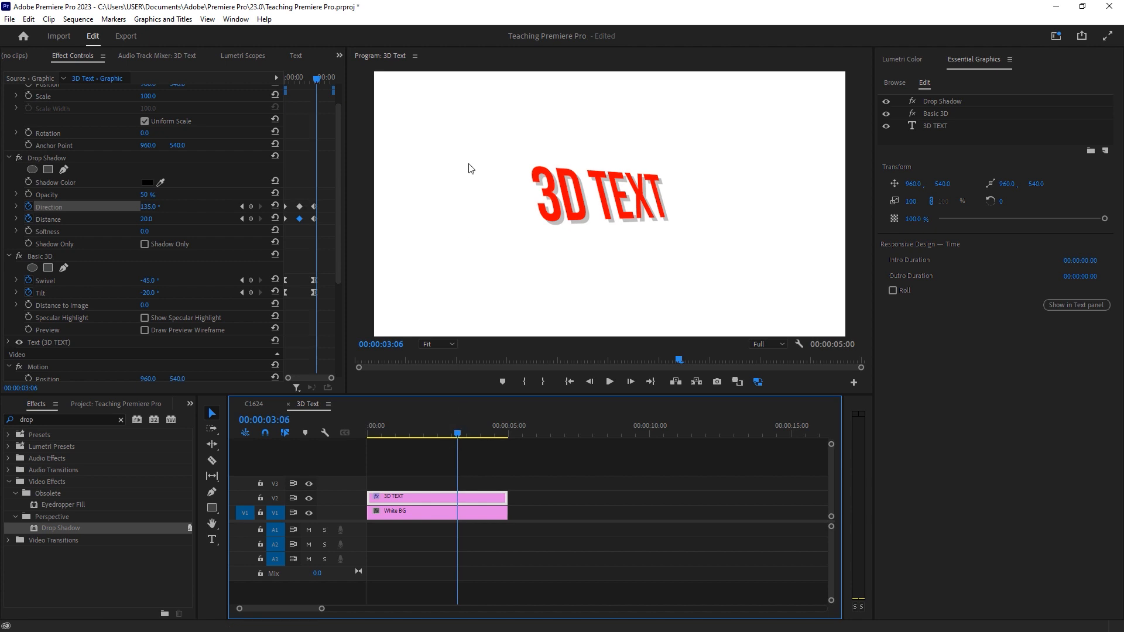
{"action": "mouse_move", "coordinate": [150, 208]}
{"action": "left_mouse_down"}
{"action": "mouse_move", "coordinate": [161, 207]}
{"action": "mouse_move", "coordinate": [136, 201]}
{"action": "left_mouse_up"}
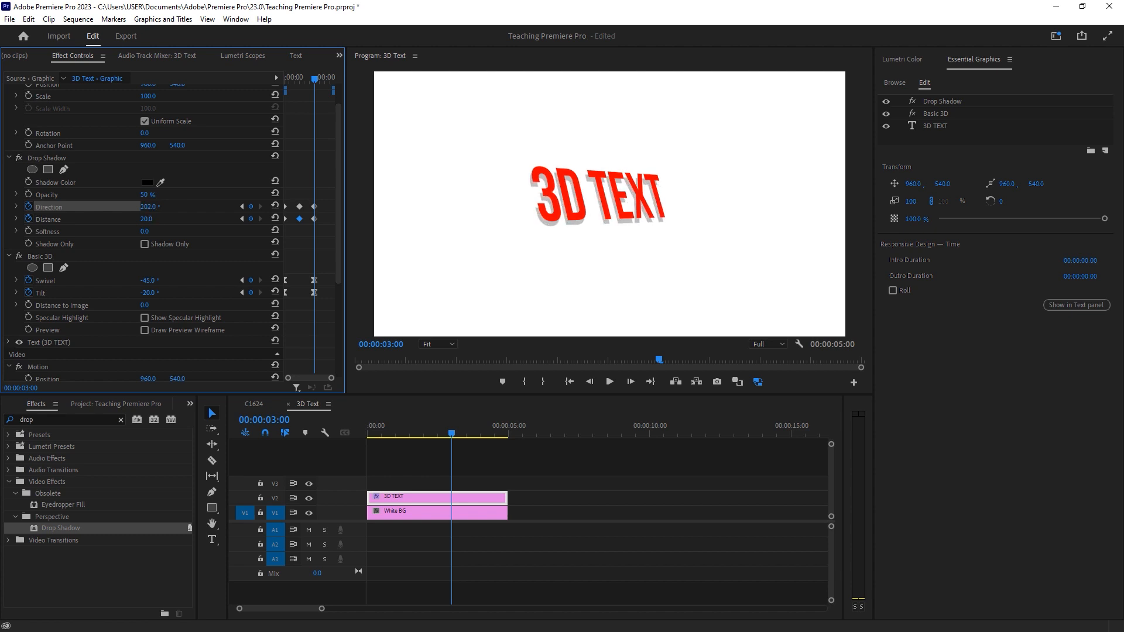
Add a Distance keyframe of 18.5 at 00:00:02:08 and apply Ease In and Ease Out to the Direction and Distance keyframes
{"action": "left_click", "coordinate": [525, 461]}
{"action": "left_click_drag", "start_coordinate": [146, 218], "coordinate": [156, 213]}
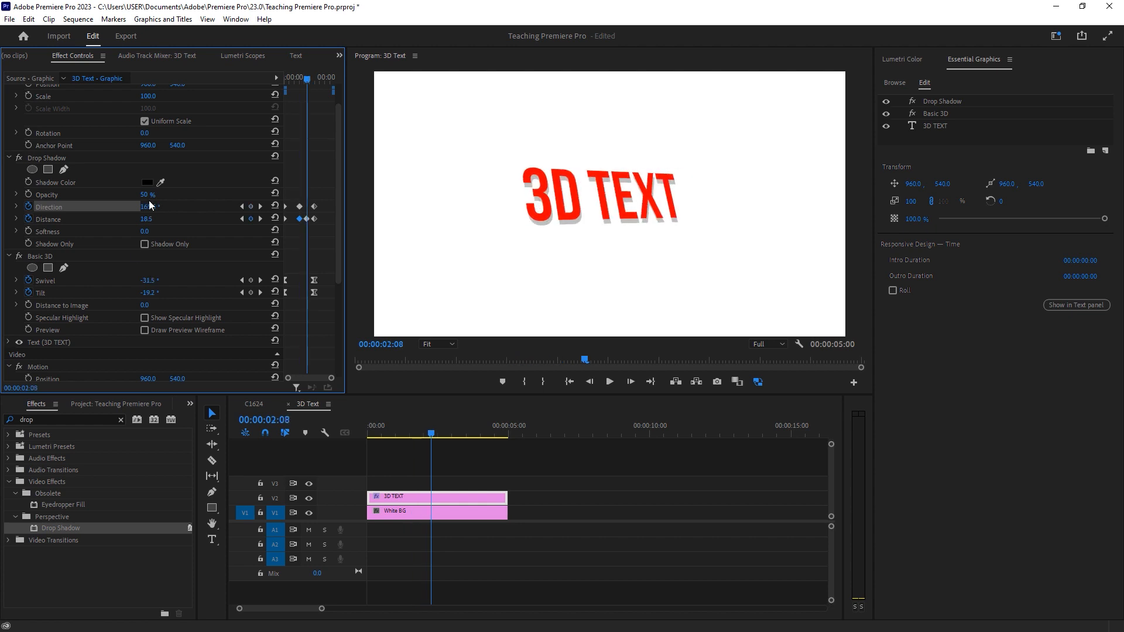
{"action": "left_click_drag", "start_coordinate": [325, 227], "coordinate": [284, 202]}
{"action": "right_click", "coordinate": [314, 219]}
{"action": "left_click", "coordinate": [346, 386]}
{"action": "right_click", "coordinate": [314, 219]}
{"action": "left_click", "coordinate": [349, 399]}
Preview the eased shadow animation from the start and save the project
{"action": "left_click", "coordinate": [395, 430]}
{"action": "key", "text": "space"}
{"action": "left_click", "coordinate": [395, 430]}
{"action": "key", "text": "space"}
{"action": "key", "text": "Home"}
{"action": "key", "text": "space"}
{"action": "key", "text": "Home"}
{"action": "key", "text": "ctrl+s"}
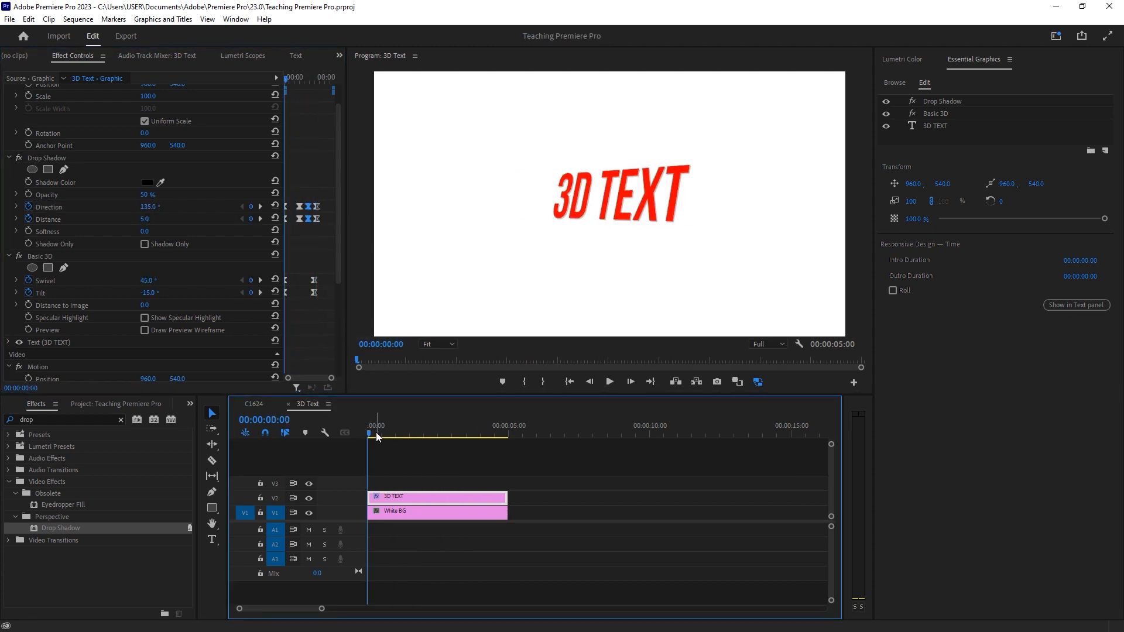
Play the title animation again from the start to review the shadow movement during the rotation
{"action": "key", "text": "space"}
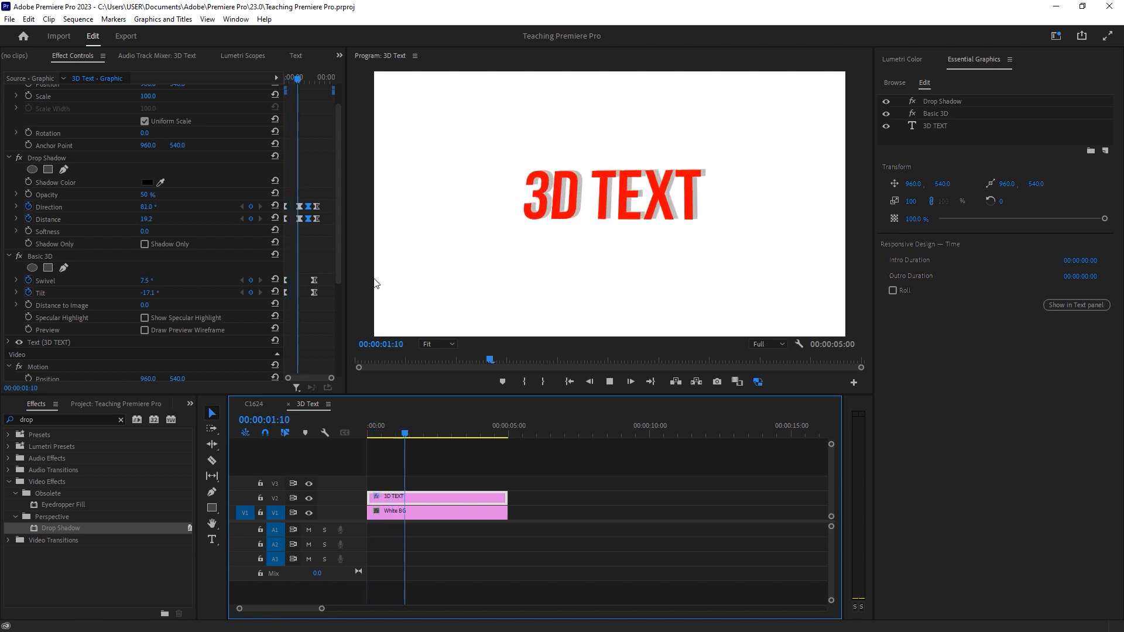
{"action": "key", "text": "space"}
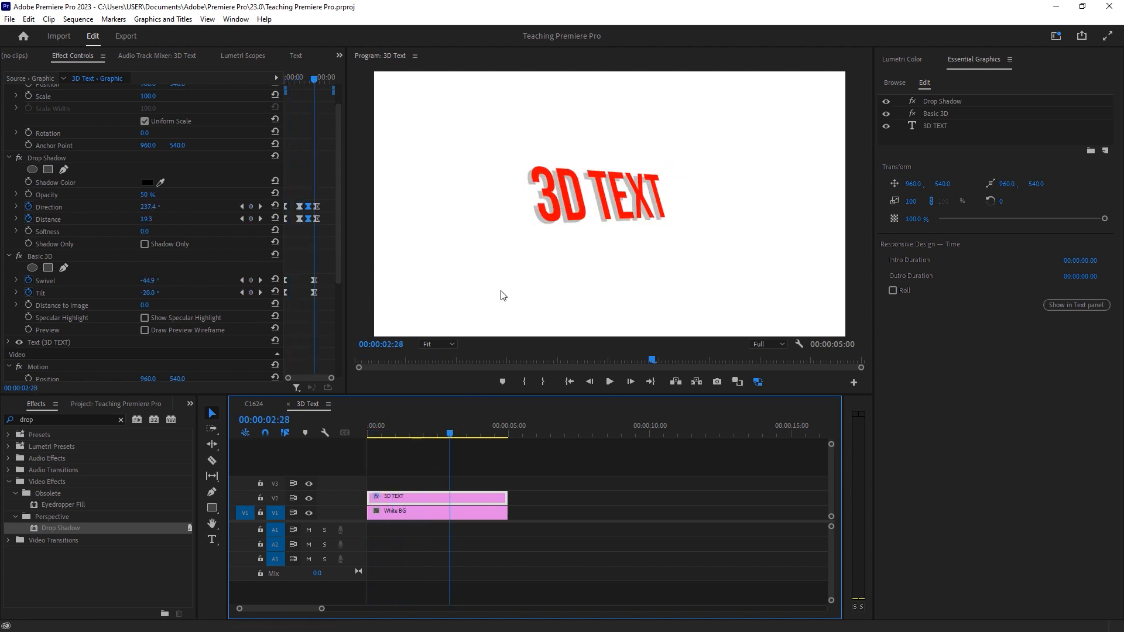
{"action": "left_click", "coordinate": [428, 432]}
{"action": "left_click_drag", "start_coordinate": [330, 434], "coordinate": [332, 434]}
{"action": "key", "text": "space"}
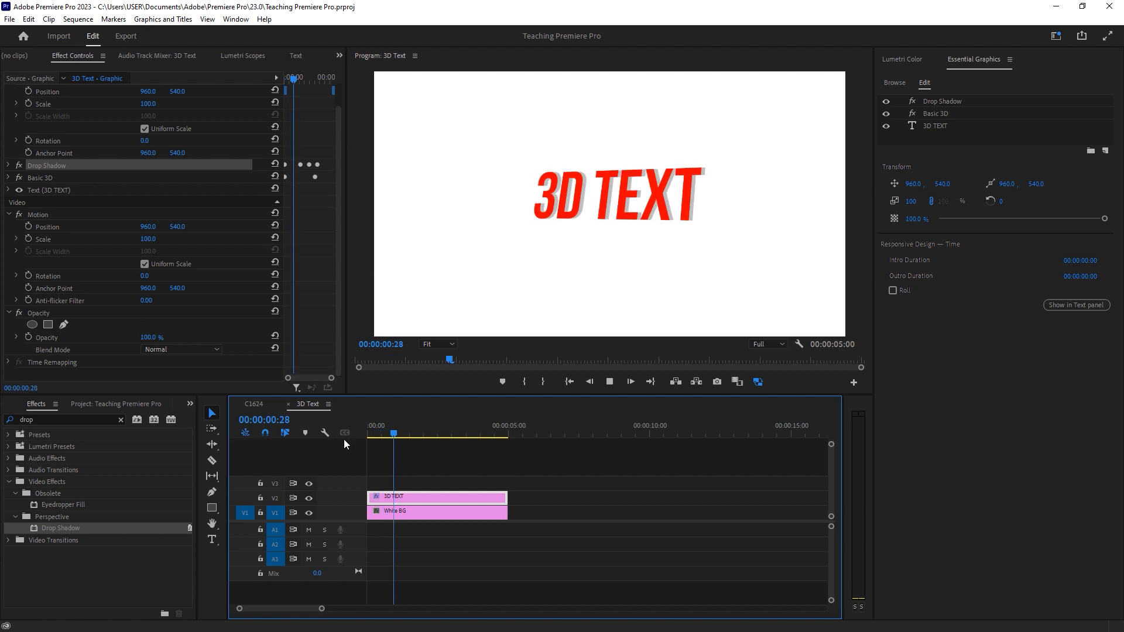
{"action": "key", "text": "space"}
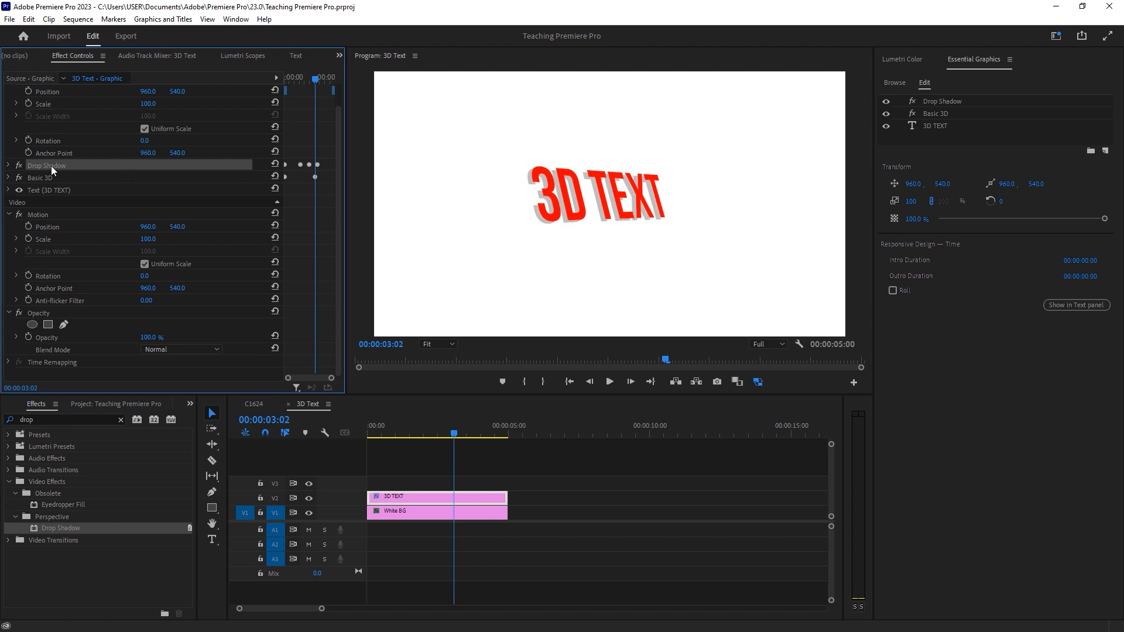
Move the Drop Shadow effect below Basic 3D and remove the keyframes from its Distance property
{"action": "left_click_drag", "start_coordinate": [51, 166], "coordinate": [51, 183]}
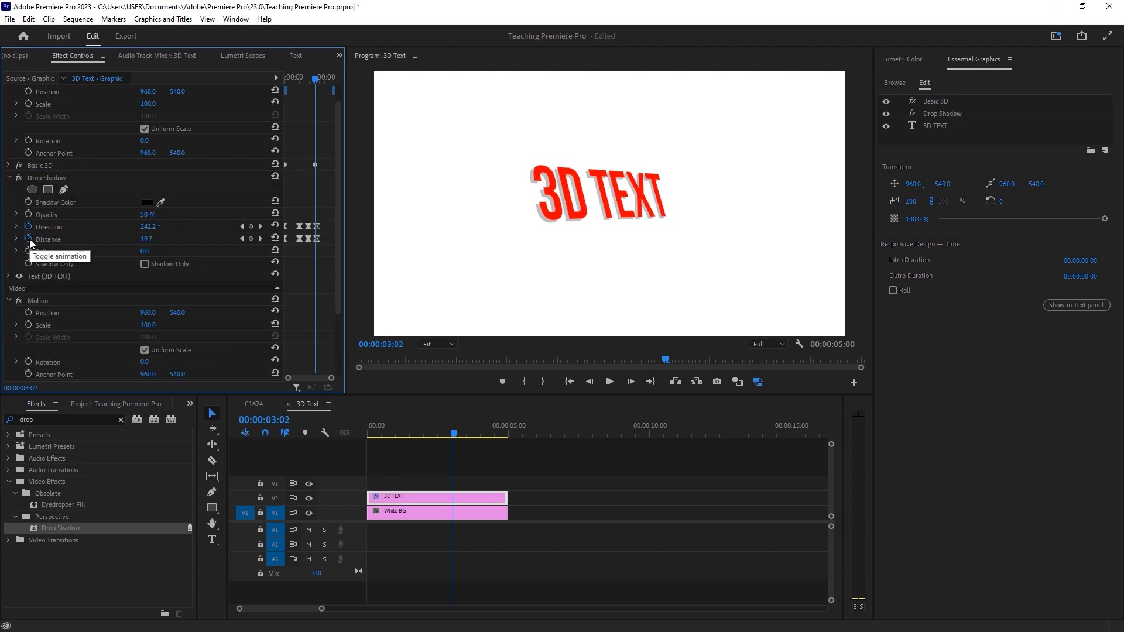
{"action": "left_click", "coordinate": [29, 240]}
{"action": "left_click", "coordinate": [612, 337]}
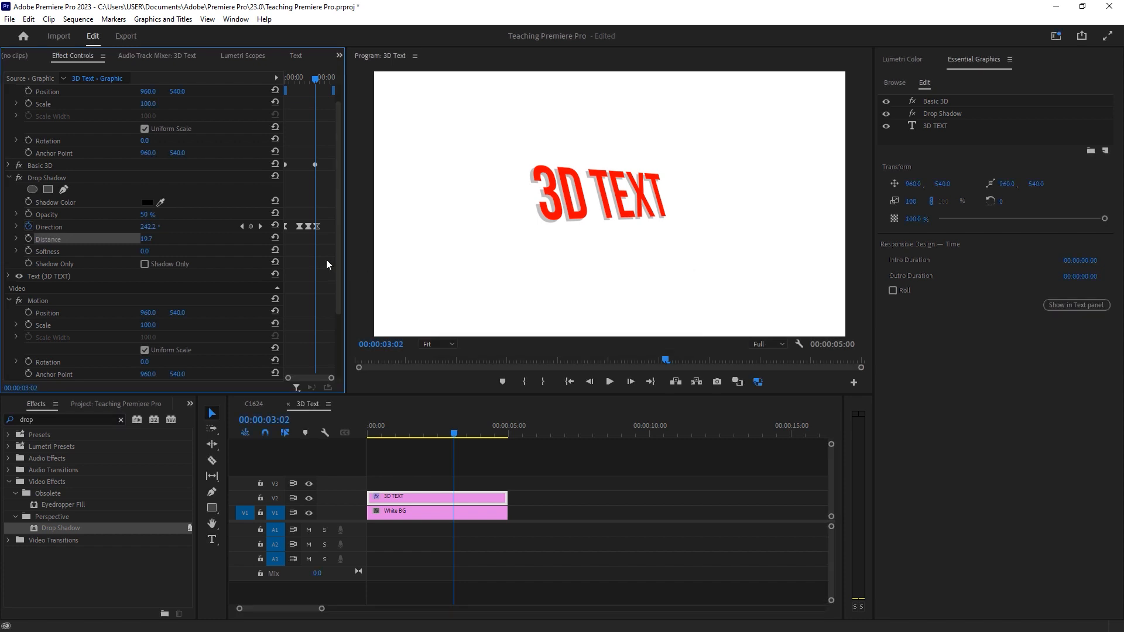
Play the sequence from the start to check the shadow with the reordered effects
{"action": "left_click_drag", "start_coordinate": [406, 423], "coordinate": [287, 423]}
{"action": "key", "text": "space"}
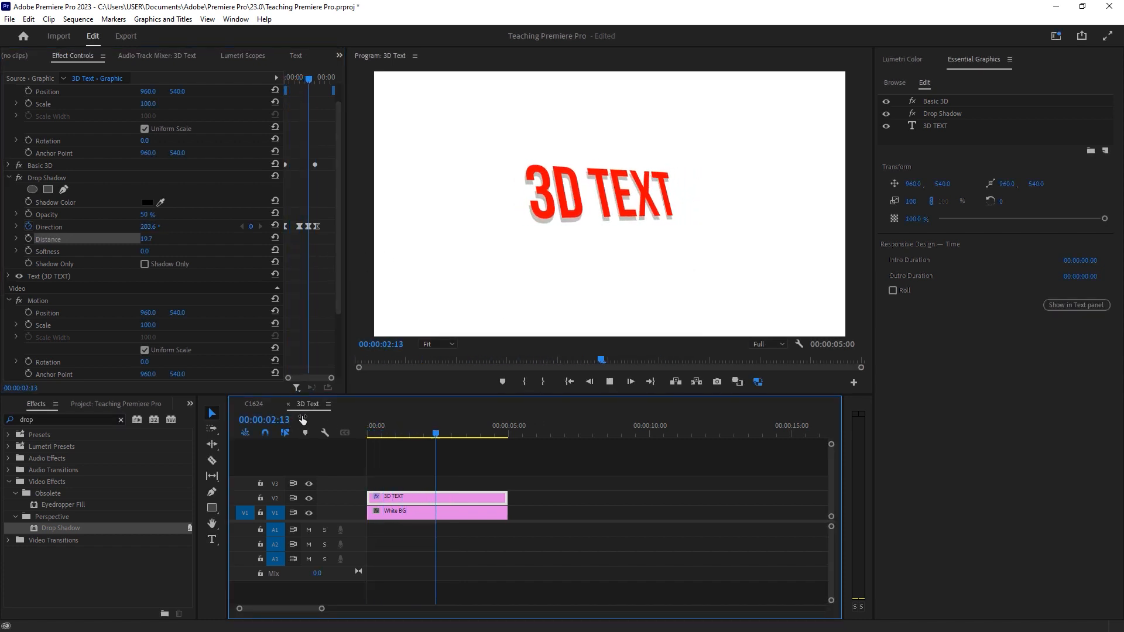
{"action": "key", "text": "Home"}
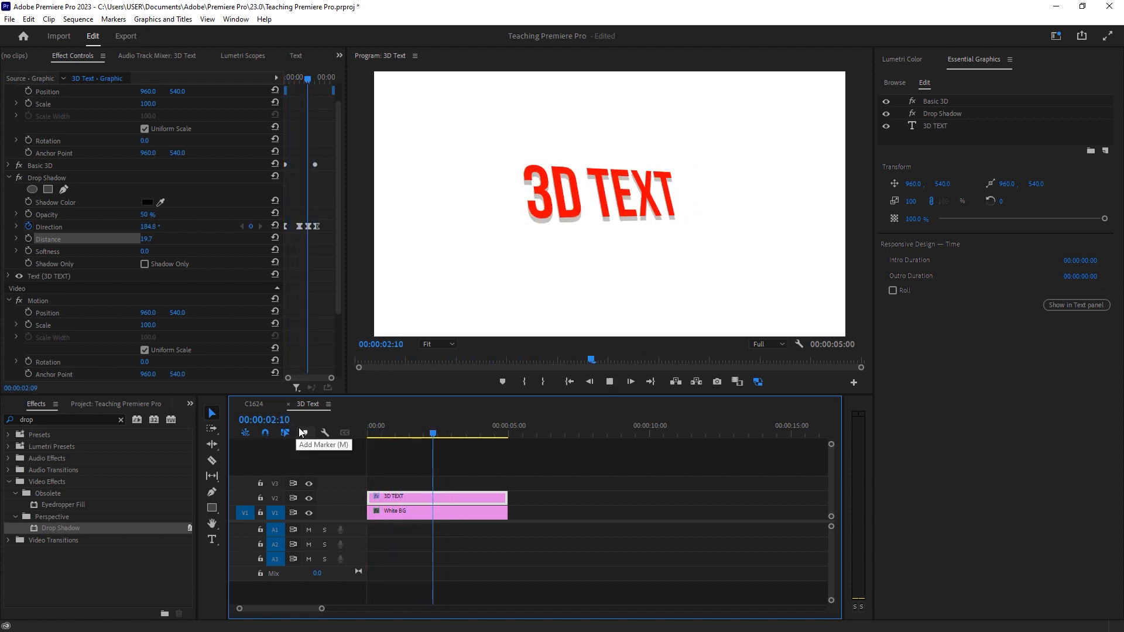
Set the Drop Shadow's Distance to 1 at the sequence start and play the animation to check it
{"action": "key", "text": "space"}
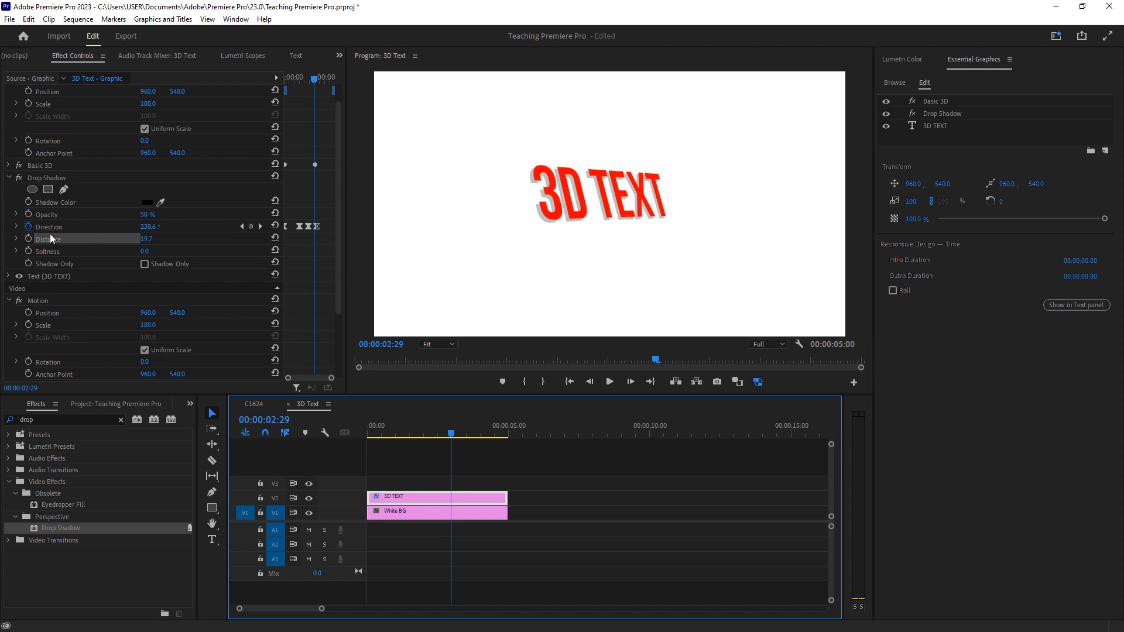
{"action": "left_click_drag", "start_coordinate": [437, 439], "coordinate": [368, 436]}
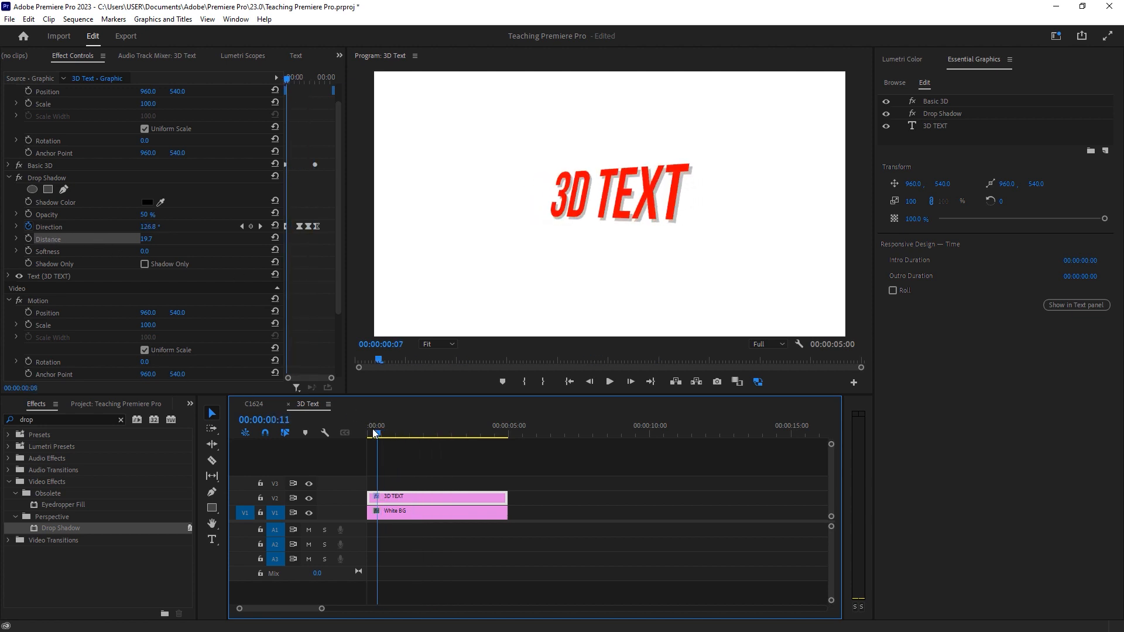
{"action": "left_click", "coordinate": [148, 238]}
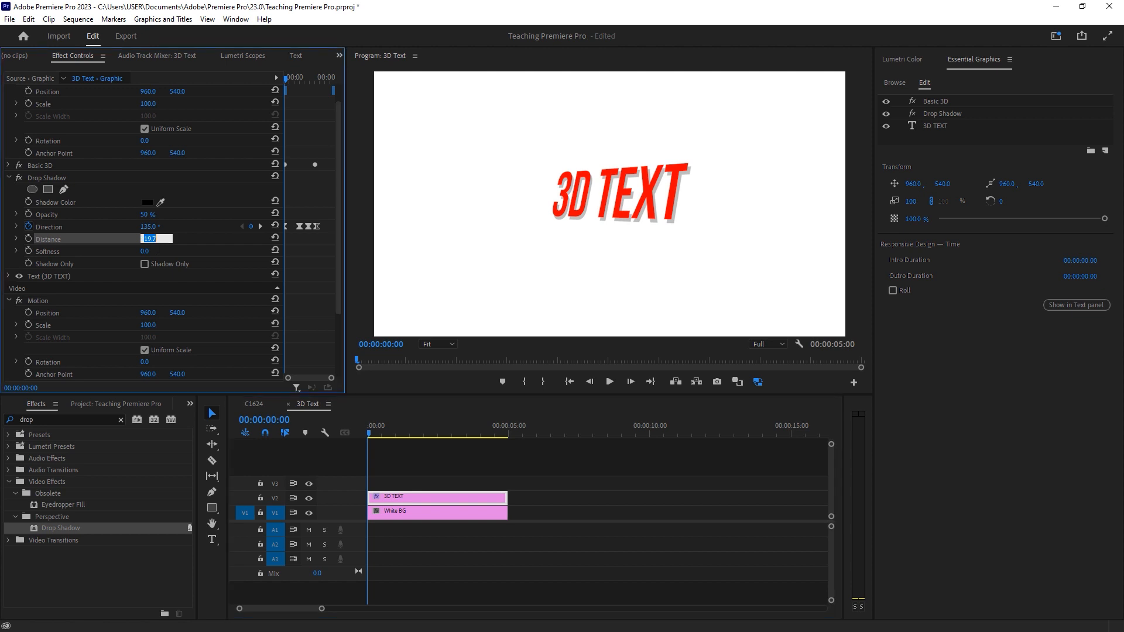
{"action": "type", "text": "1"}
{"action": "key", "text": "Return"}
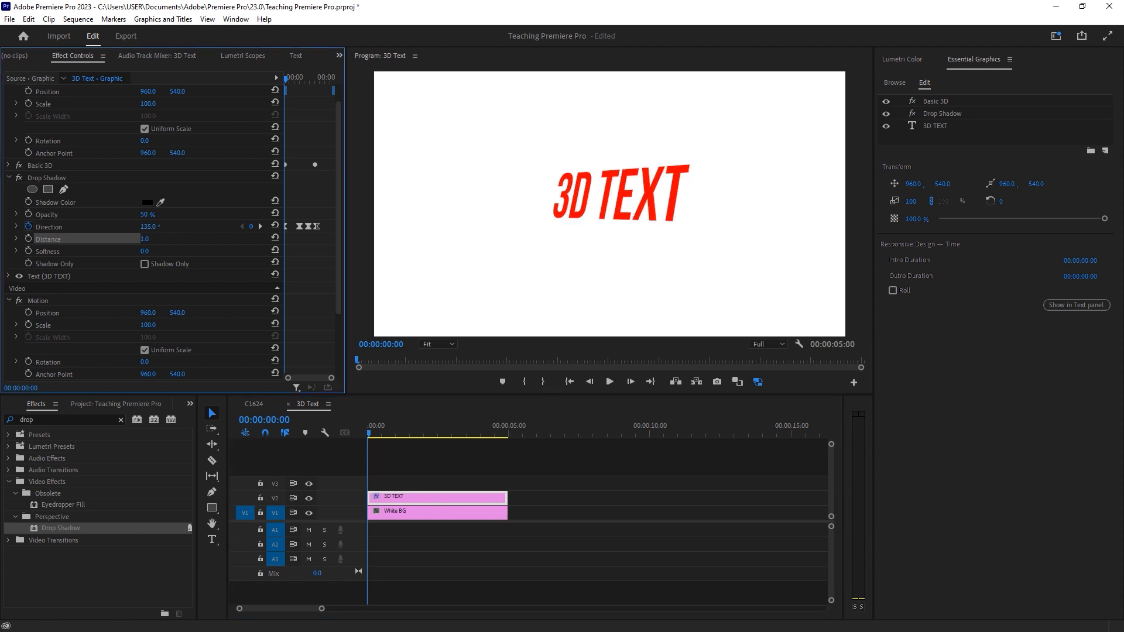
{"action": "key", "text": "space"}
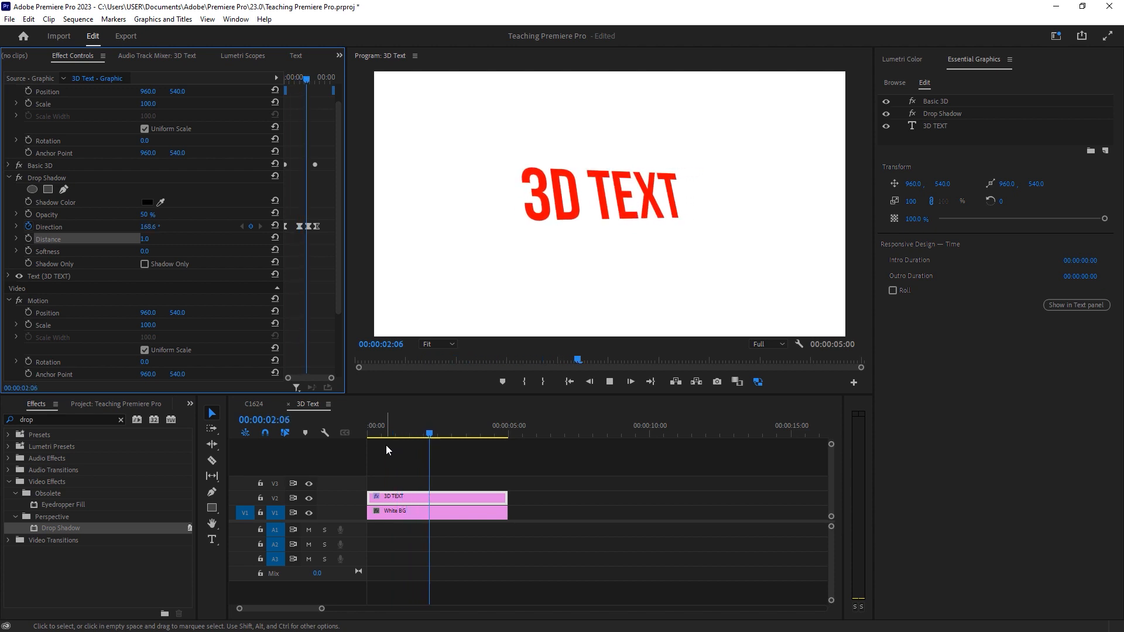
{"action": "key", "text": "space"}
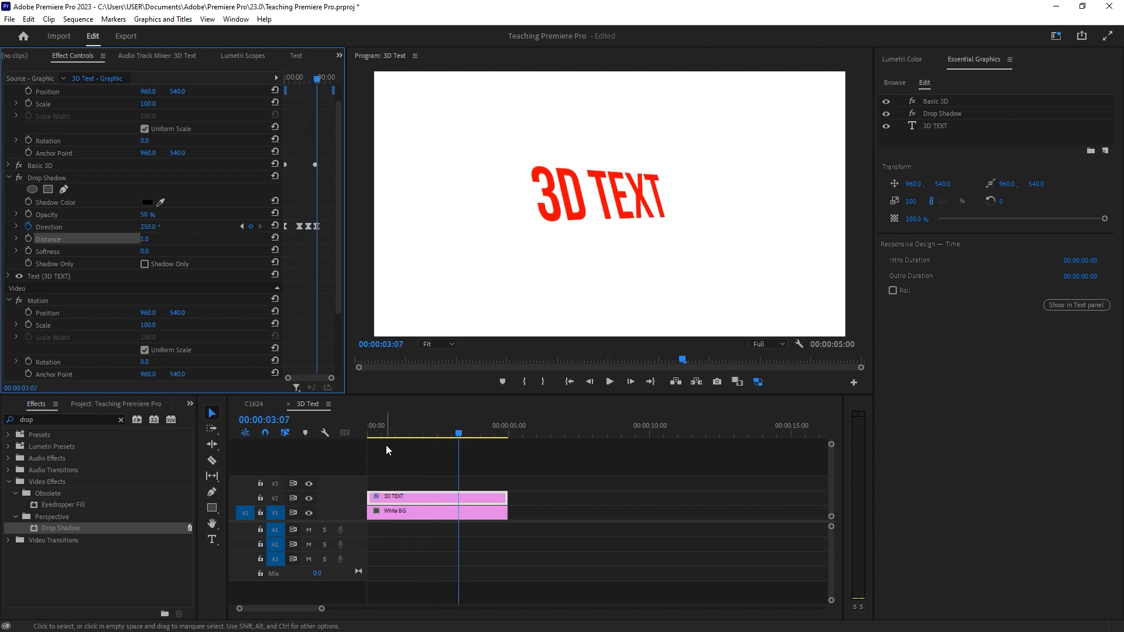
Duplicate the Drop Shadow effect on the title graphic and move the copy below Basic 3D
{"action": "left_click", "coordinate": [9, 177]}
{"action": "left_click", "coordinate": [44, 177]}
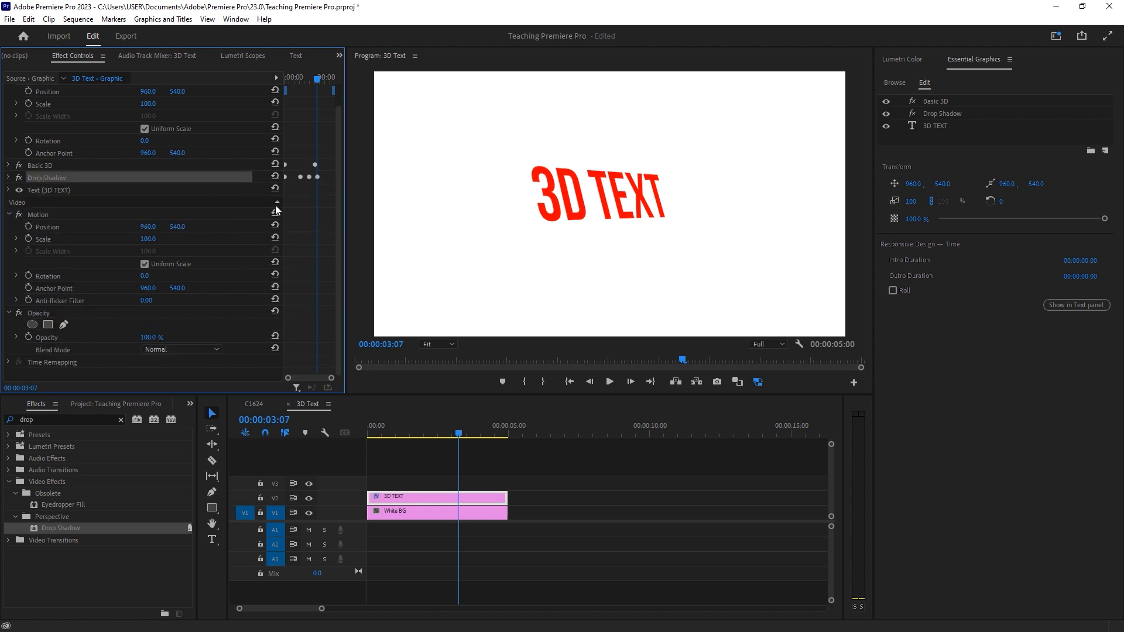
{"action": "left_click", "coordinate": [290, 202]}
{"action": "key", "text": "ctrl+v"}
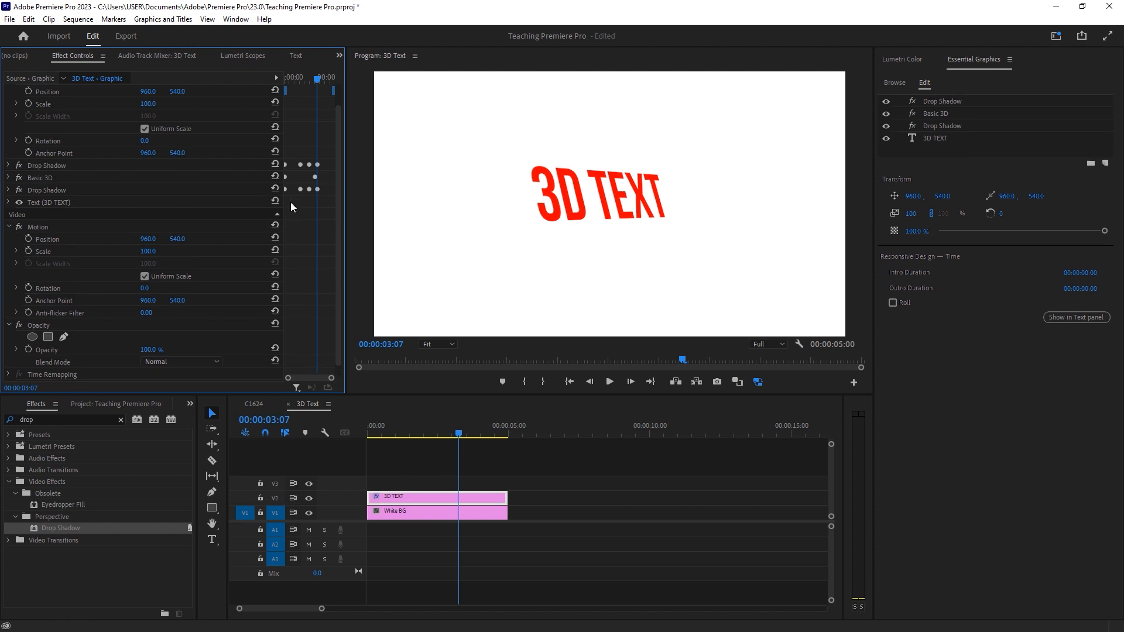
{"action": "left_click_drag", "start_coordinate": [47, 164], "coordinate": [47, 188]}
Expand both Drop Shadow effects and set the lower one's Distance to 2
{"action": "left_click", "coordinate": [9, 179]}
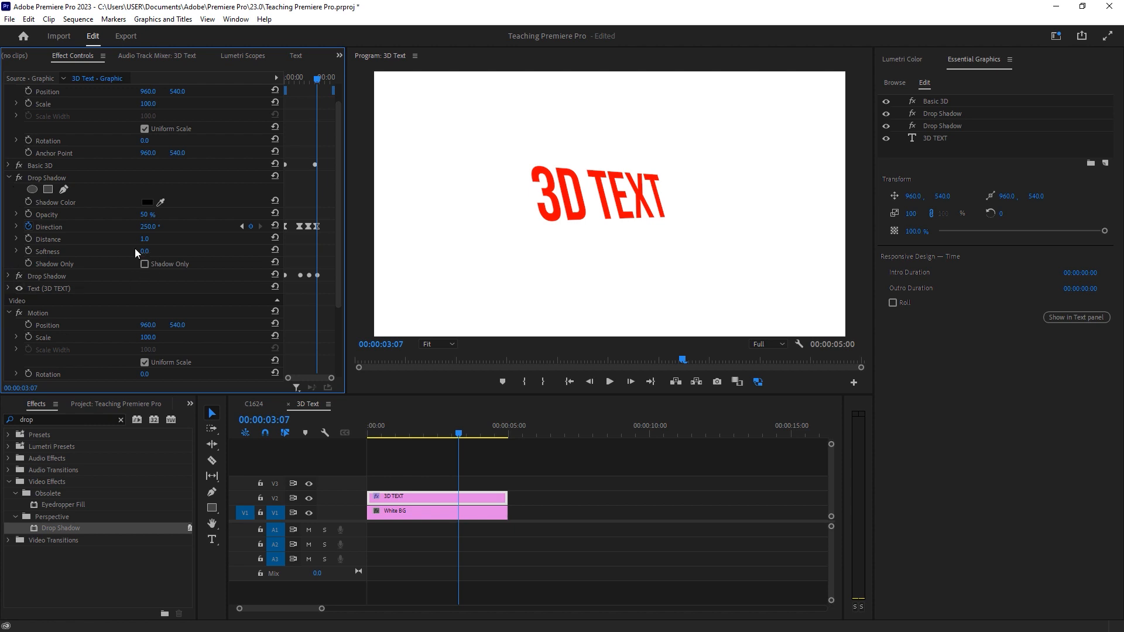
{"action": "left_click_drag", "start_coordinate": [141, 239], "coordinate": [146, 240]}
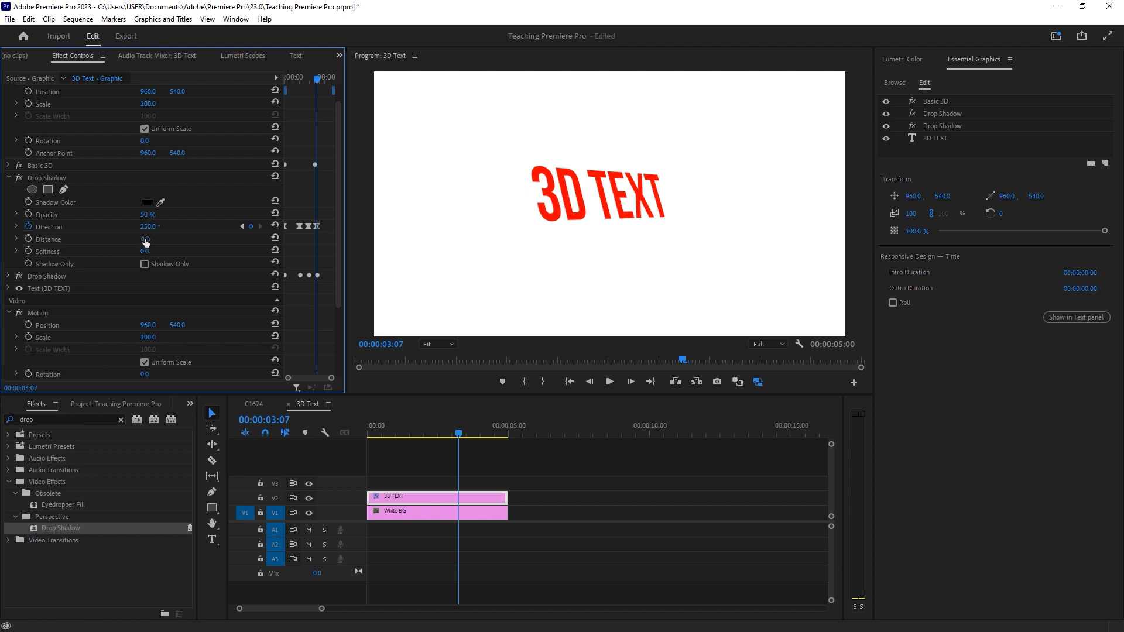
{"action": "left_click", "coordinate": [9, 276]}
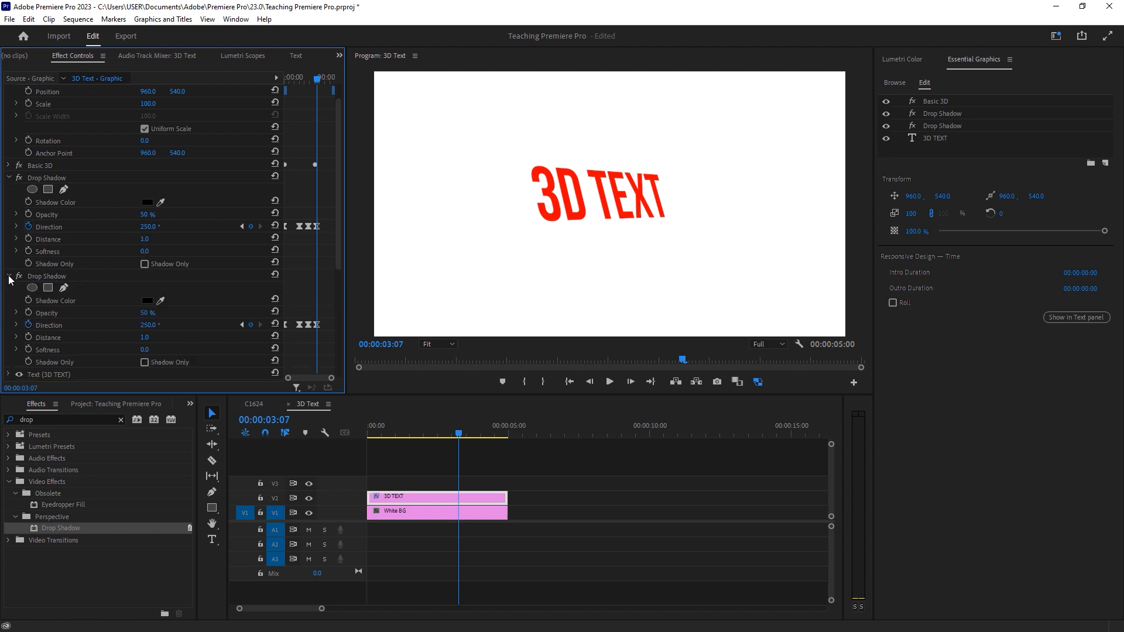
{"action": "left_click", "coordinate": [146, 339]}
{"action": "type", "text": "2"}
{"action": "key", "text": "Return"}
Copy and paste the Drop Shadow with Distance 2, and move the new copy below Basic 3D with the other shadows
{"action": "scroll", "coordinate": [342, 262], "scroll_direction": "down", "scroll_amount": 5}
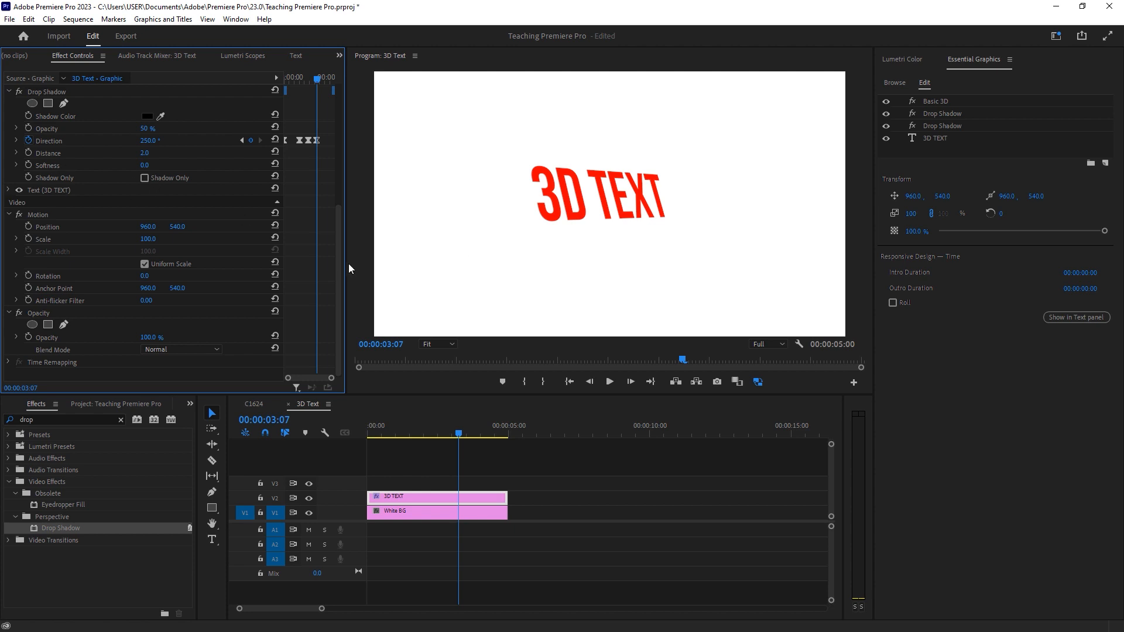
{"action": "left_click_drag", "start_coordinate": [338, 259], "coordinate": [340, 203]}
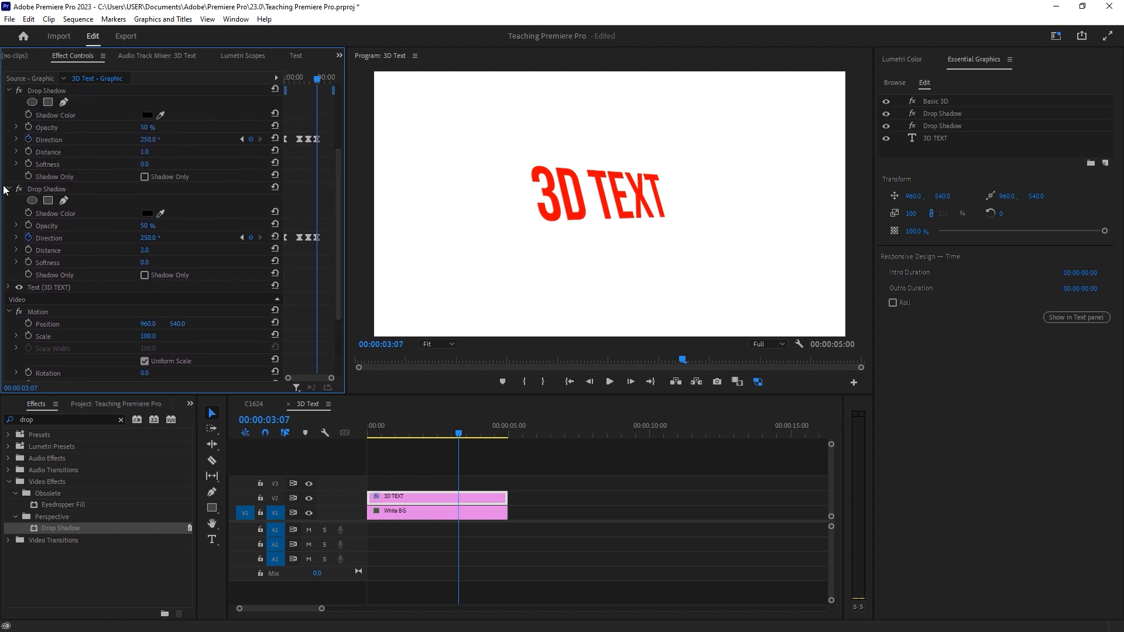
{"action": "left_click", "coordinate": [43, 191]}
{"action": "right_click", "coordinate": [44, 191]}
{"action": "left_click", "coordinate": [85, 257]}
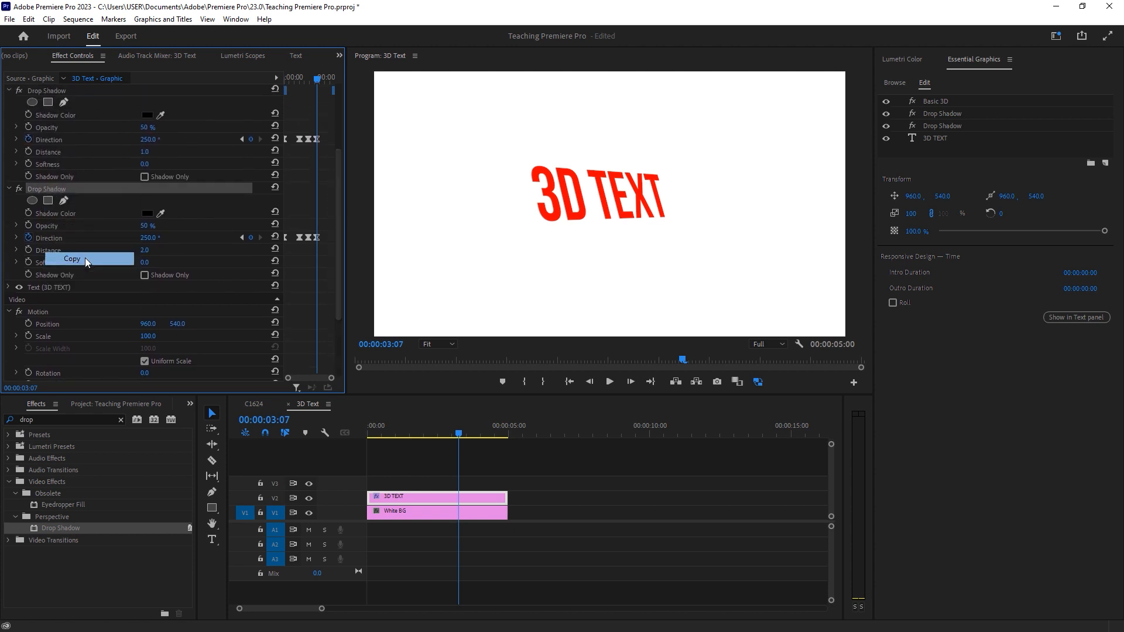
{"action": "left_click", "coordinate": [312, 313]}
{"action": "key", "text": "ctrl+v"}
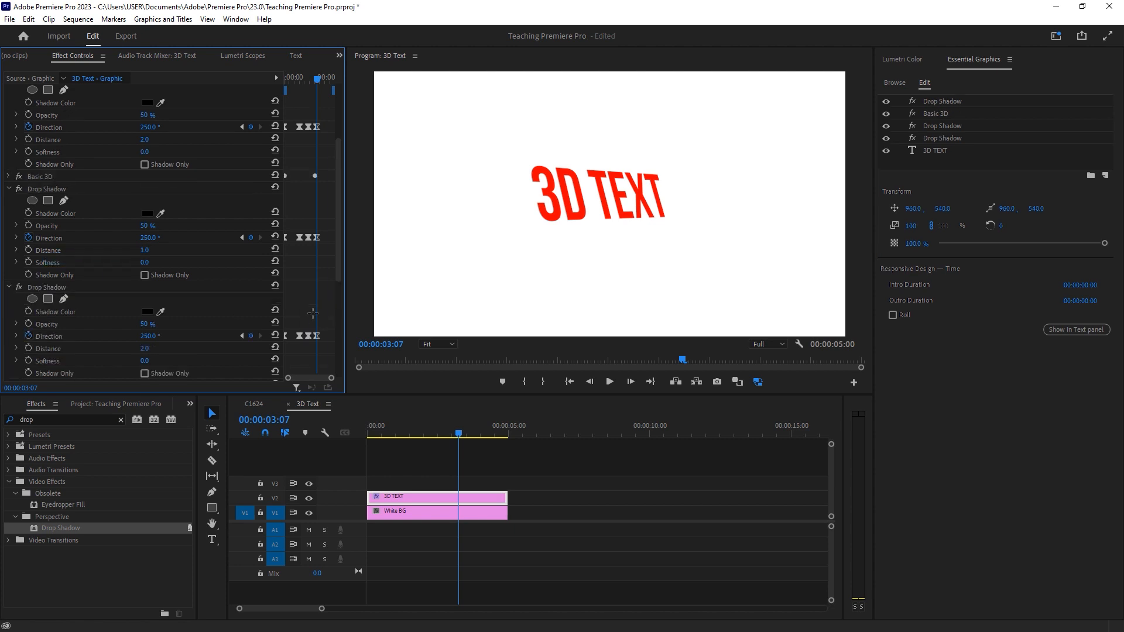
{"action": "scroll", "coordinate": [87, 139], "scroll_direction": "up", "scroll_amount": 3}
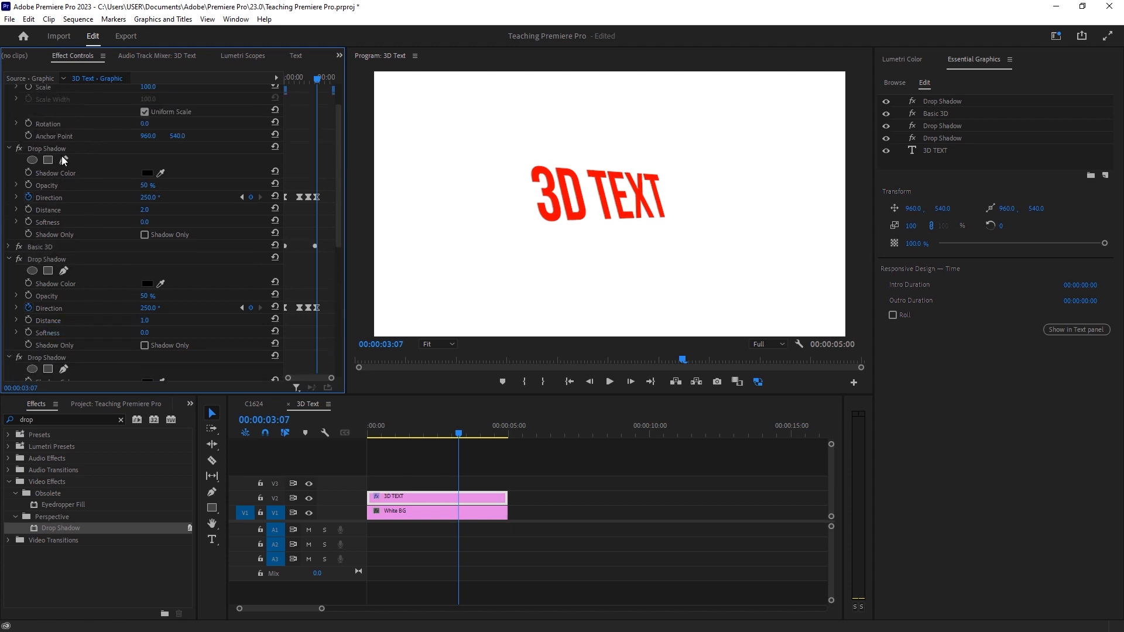
{"action": "left_click", "coordinate": [55, 148]}
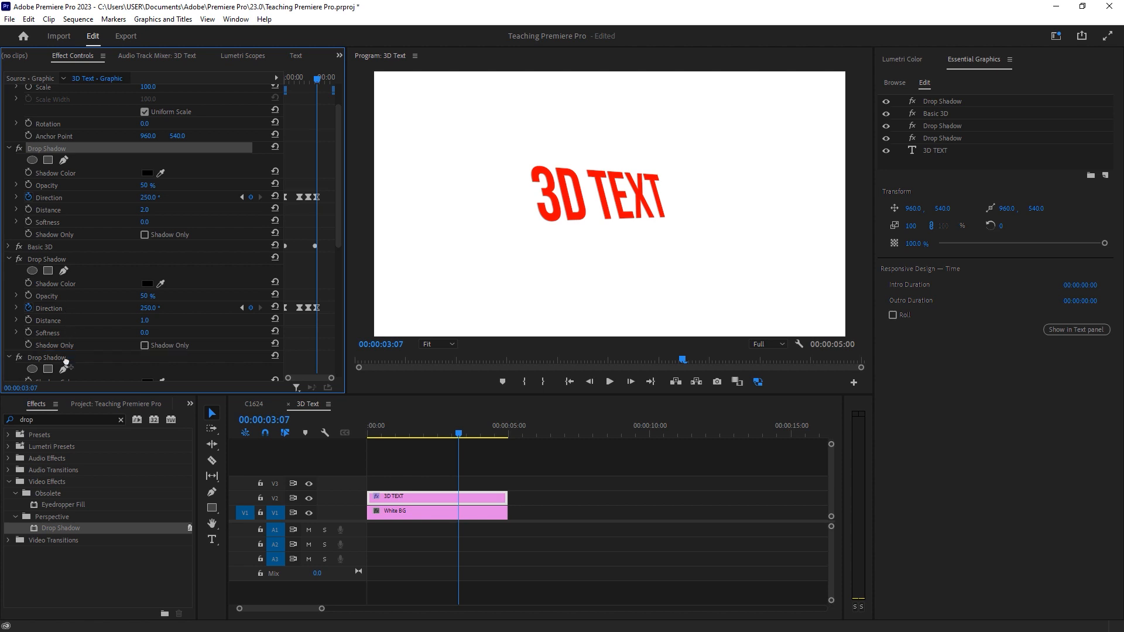
{"action": "left_click_drag", "start_coordinate": [64, 369], "coordinate": [63, 369]}
{"action": "scroll", "coordinate": [86, 315], "scroll_direction": "down", "scroll_amount": 10}
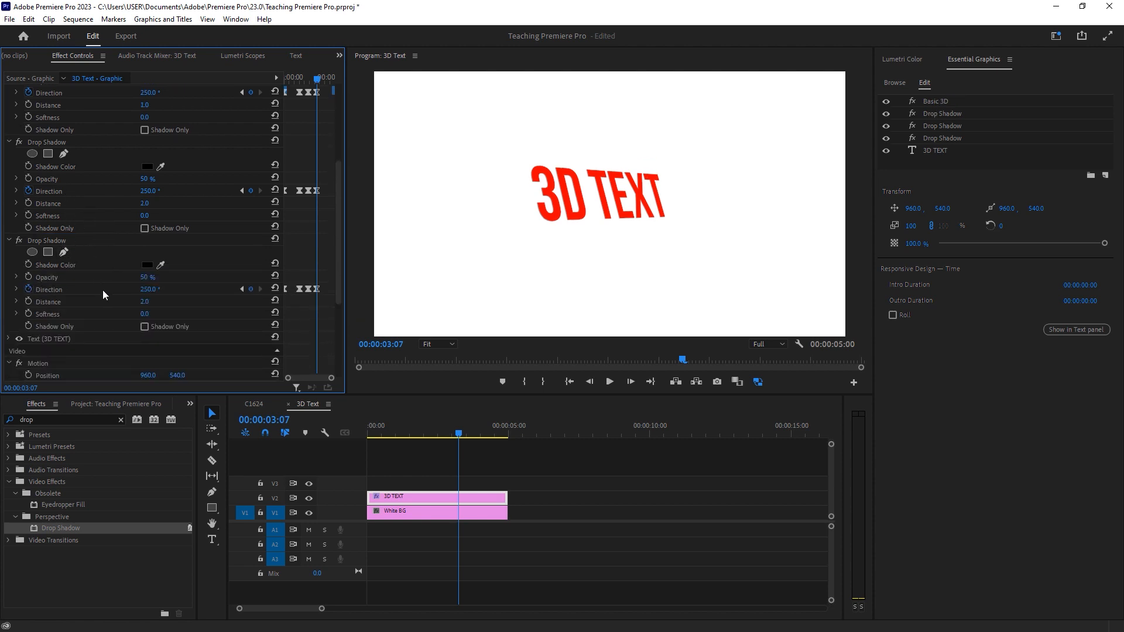
Set the Distance of the last Drop Shadow in the stack to 4
{"action": "scroll", "coordinate": [156, 179], "scroll_direction": "up", "scroll_amount": 2}
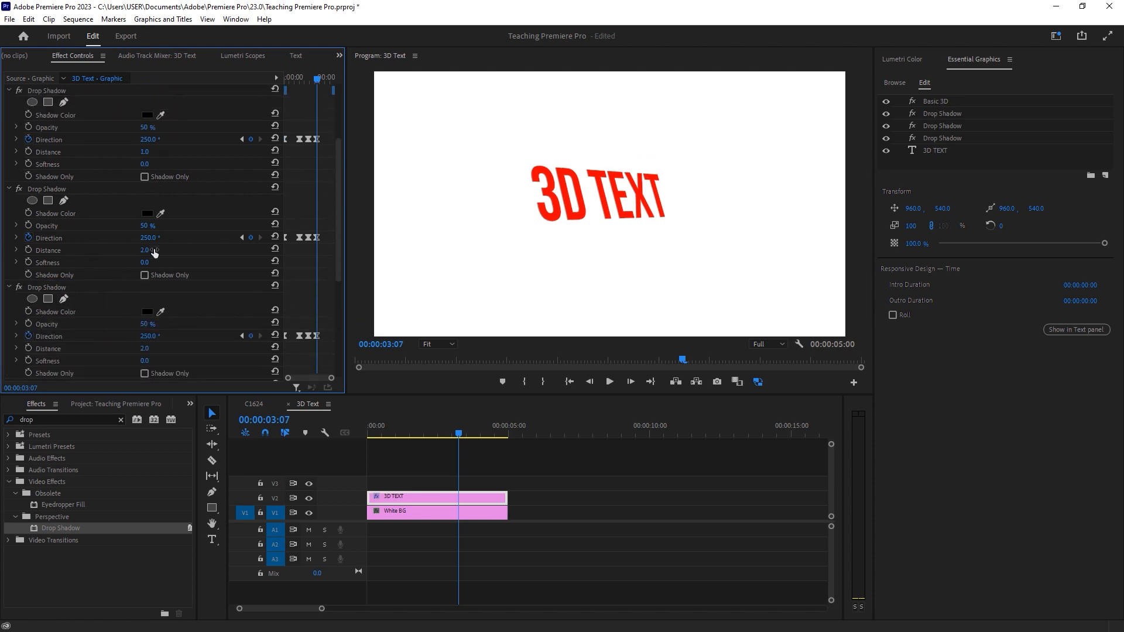
{"action": "left_click", "coordinate": [146, 348]}
{"action": "type", "text": "4"}
{"action": "key", "text": "Return"}
Paste a fourth Drop Shadow from the copied effect and move it below Basic 3D among the other shadows
{"action": "left_click_drag", "start_coordinate": [337, 265], "coordinate": [343, 343]}
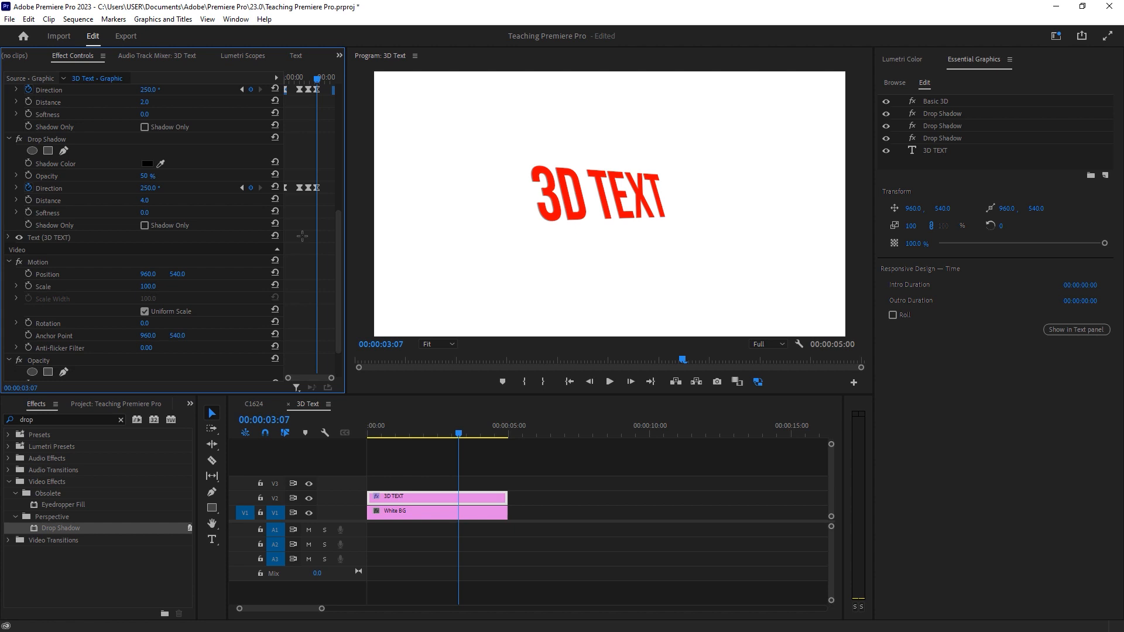
{"action": "key", "text": "ctrl+v"}
{"action": "scroll", "coordinate": [234, 233], "scroll_direction": "up", "scroll_amount": 5}
{"action": "left_click_drag", "start_coordinate": [56, 180], "coordinate": [76, 272]}
{"action": "scroll", "coordinate": [201, 282], "scroll_direction": "down", "scroll_amount": 2}
{"action": "scroll", "coordinate": [203, 279], "scroll_direction": "down", "scroll_amount": 2}
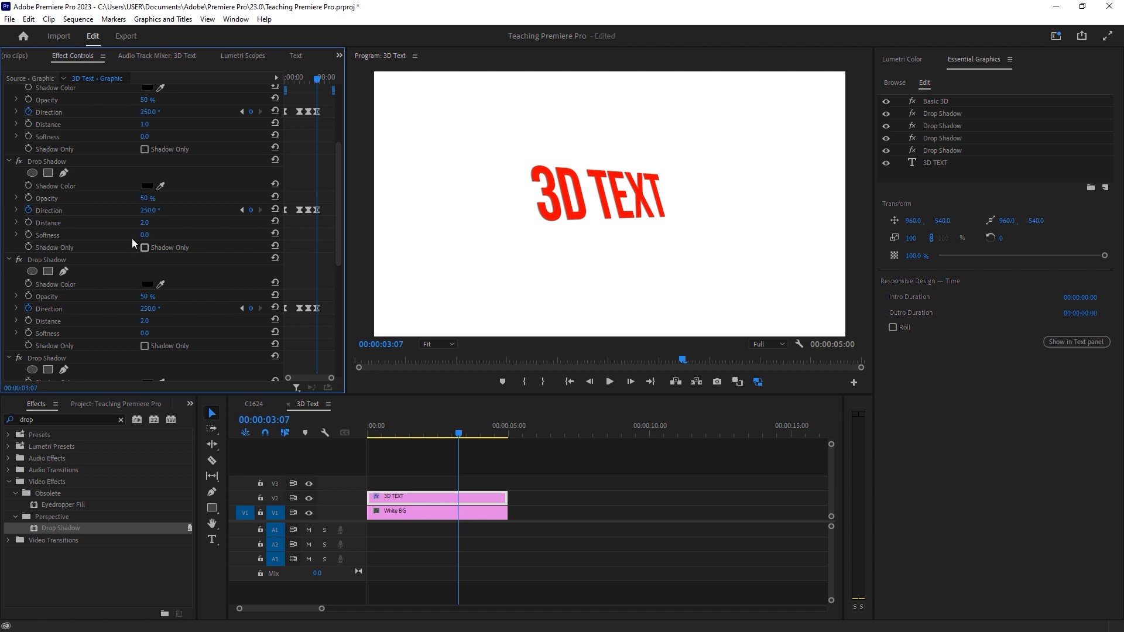
Reorder the Drop Shadows so a copy with Distance 2 sits below the one with Distance 4, and set its Distance to 8
{"action": "left_click_drag", "start_coordinate": [57, 258], "coordinate": [61, 370]}
{"action": "scroll", "coordinate": [110, 296], "scroll_direction": "down", "scroll_amount": 2}
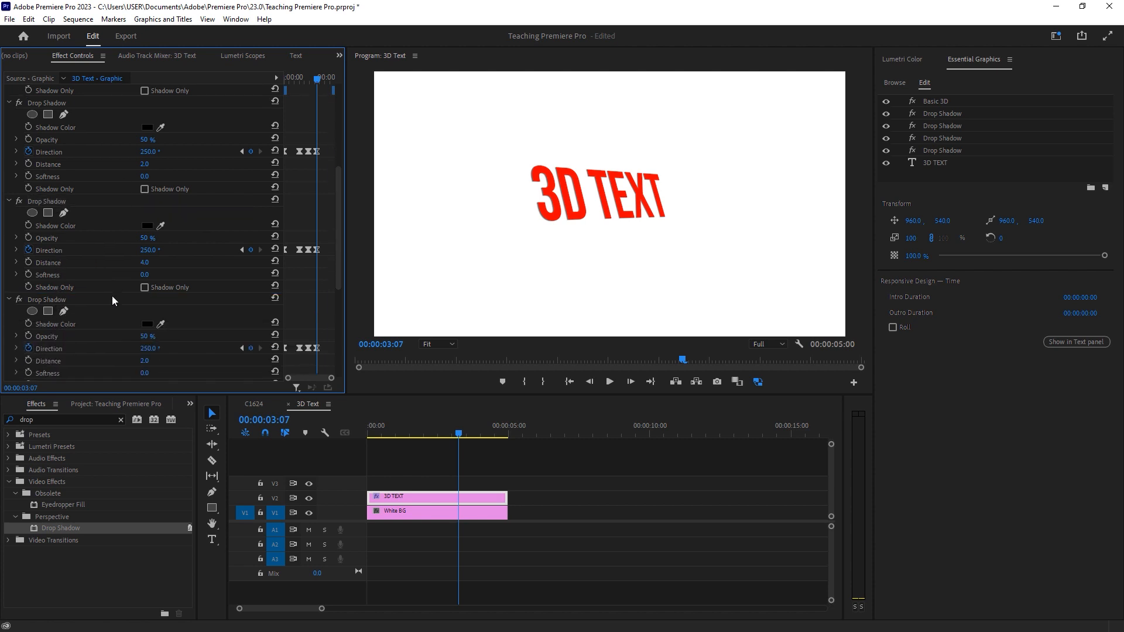
{"action": "left_click_drag", "start_coordinate": [62, 202], "coordinate": [96, 310]}
{"action": "scroll", "coordinate": [119, 216], "scroll_direction": "up", "scroll_amount": 2}
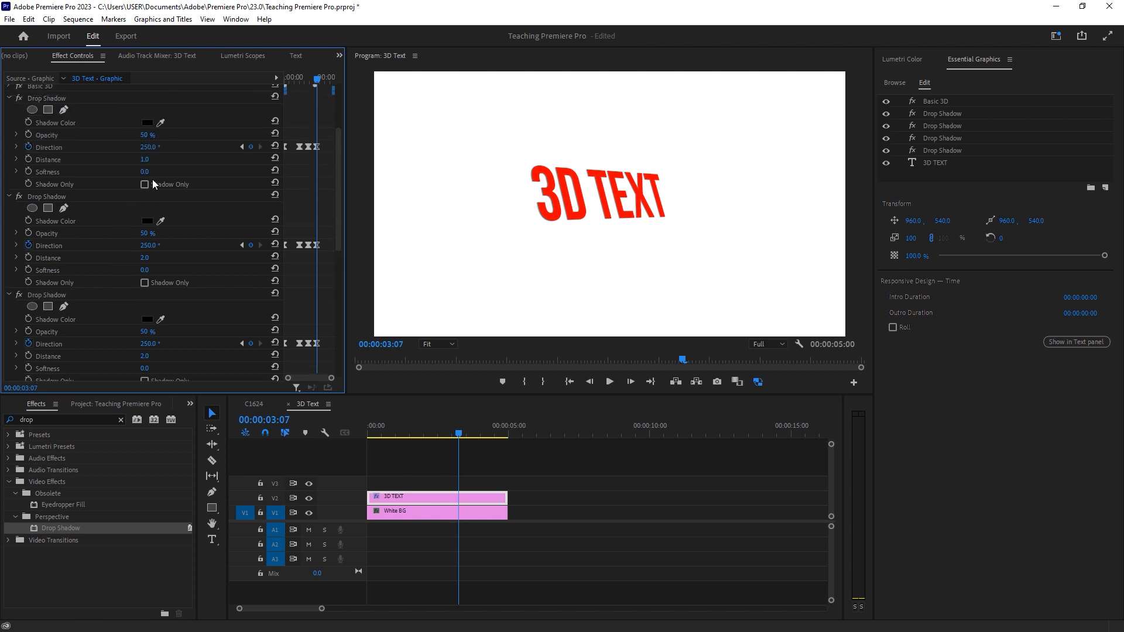
{"action": "scroll", "coordinate": [180, 304], "scroll_direction": "down", "scroll_amount": 2}
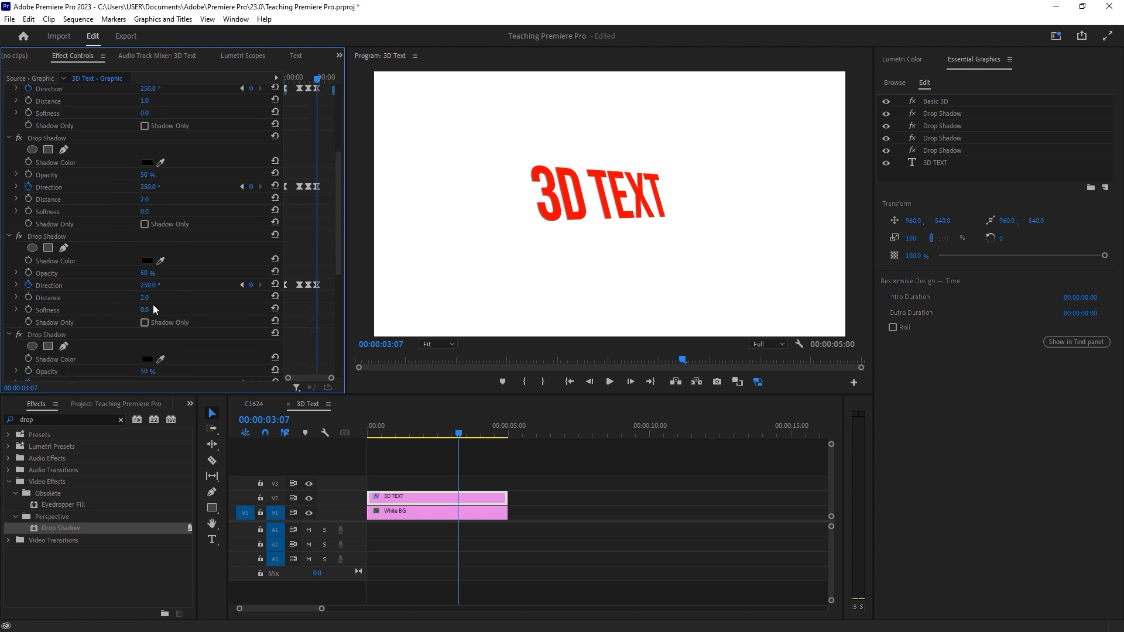
{"action": "scroll", "coordinate": [151, 301], "scroll_direction": "down", "scroll_amount": 2}
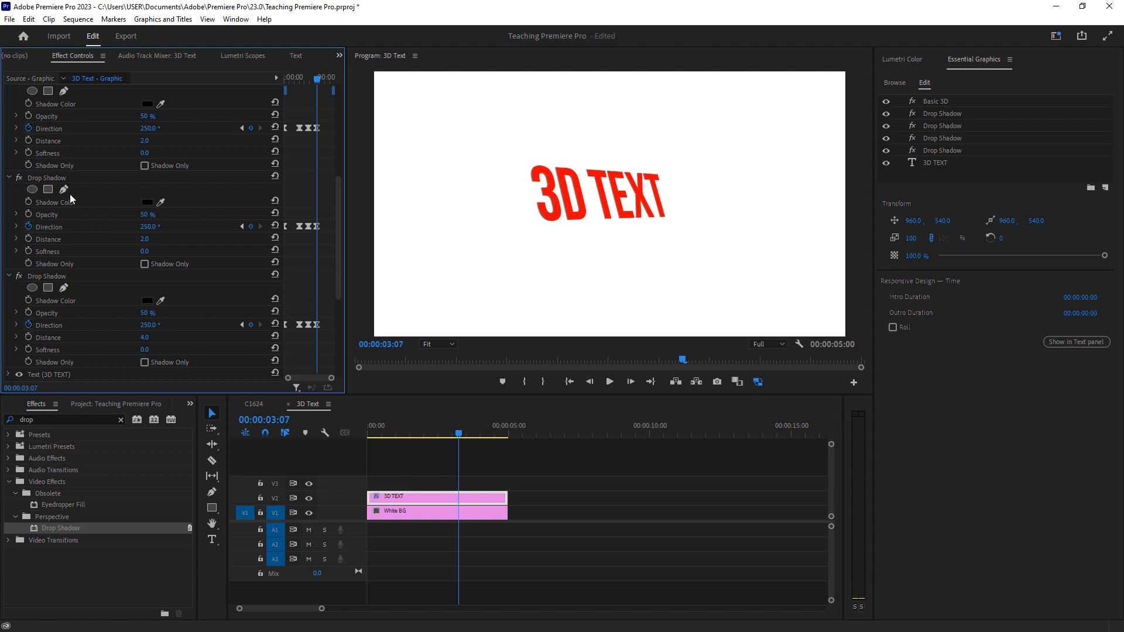
{"action": "left_click", "coordinate": [61, 178]}
{"action": "left_click_drag", "start_coordinate": [61, 178], "coordinate": [54, 297]}
{"action": "left_click", "coordinate": [153, 335]}
{"action": "type", "text": "8"}
{"action": "key", "text": "Return"}
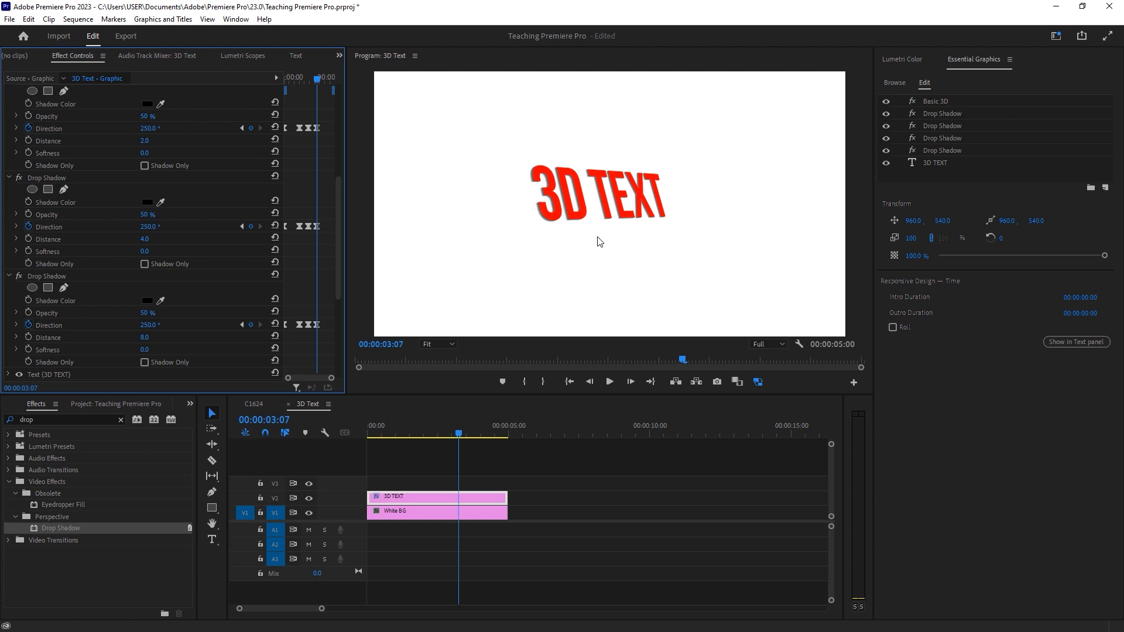
Copy the Drop Shadow with Distance 8 and paste it onto the title graphic as a fifth shadow
{"action": "left_click_drag", "start_coordinate": [343, 290], "coordinate": [352, 351]}
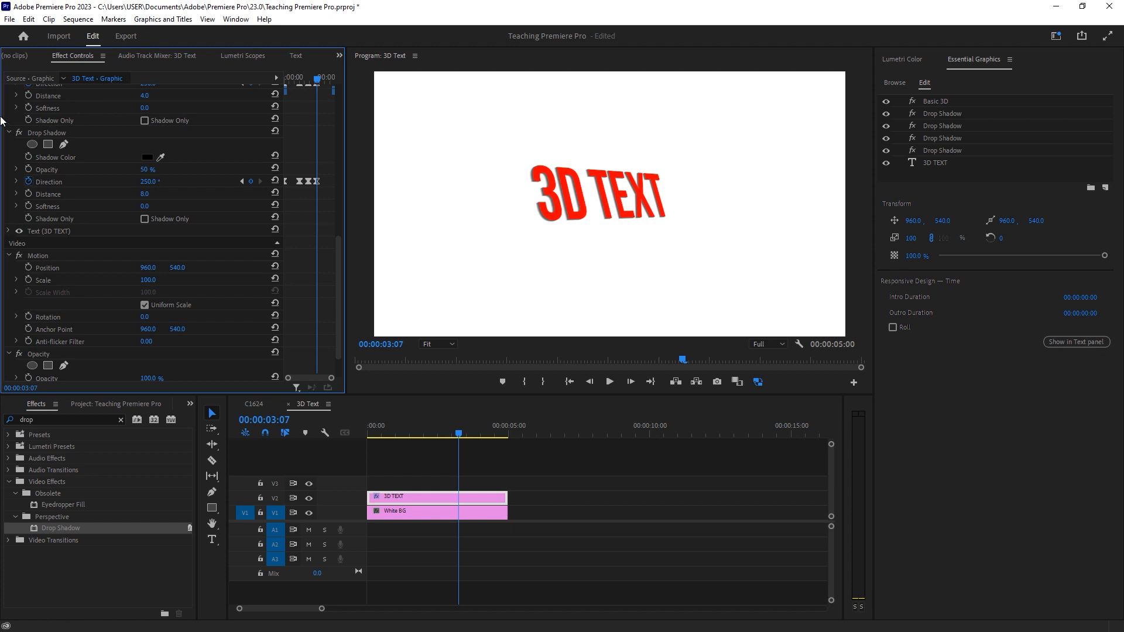
{"action": "left_click", "coordinate": [44, 132]}
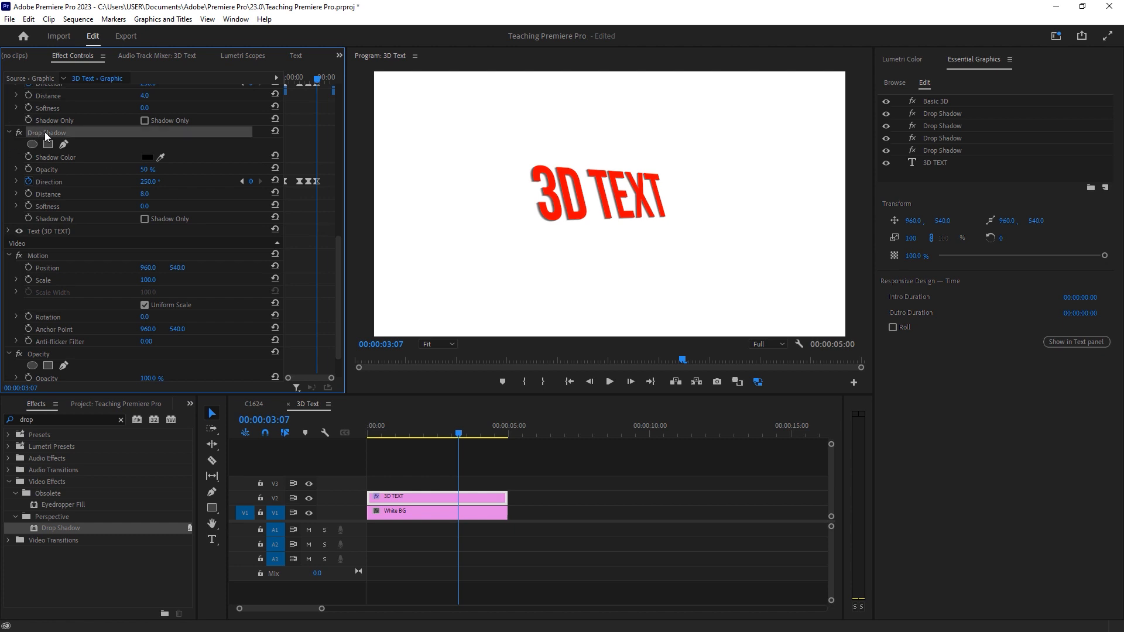
{"action": "right_click", "coordinate": [44, 132]}
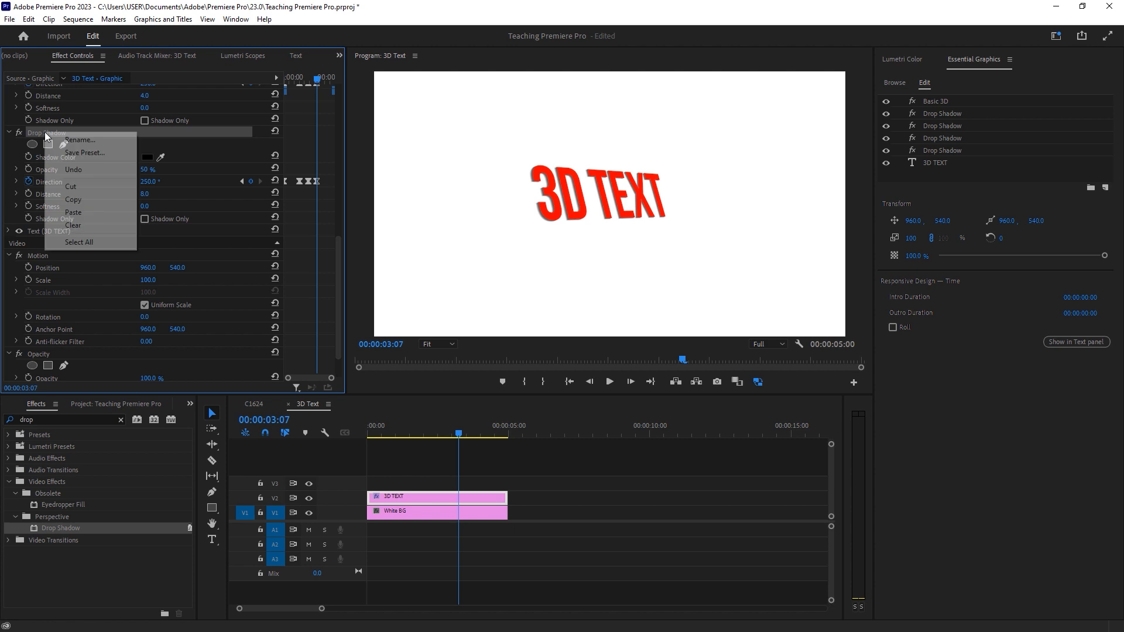
{"action": "left_click", "coordinate": [86, 203]}
{"action": "left_click", "coordinate": [303, 248]}
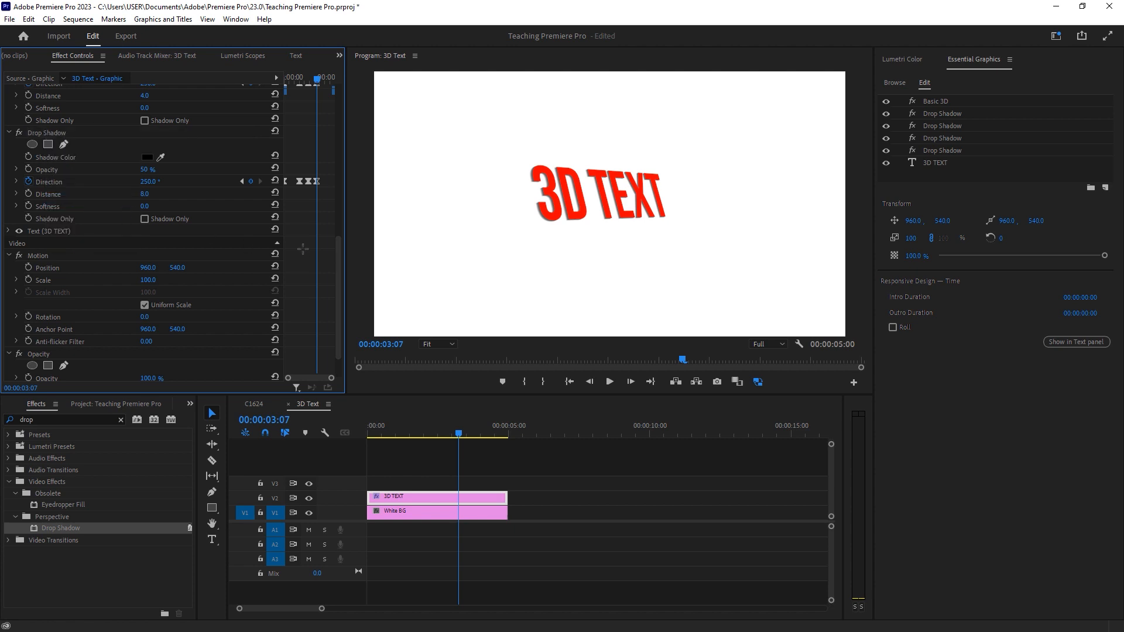
{"action": "key", "text": "ctrl+v"}
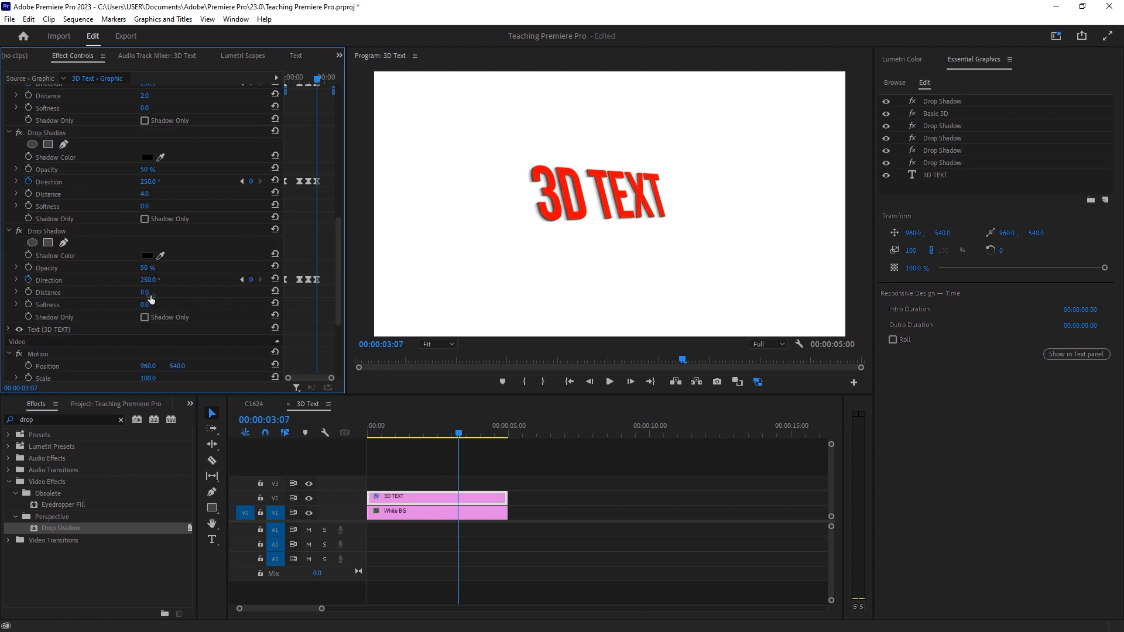
Move the newly pasted Drop Shadow from the top of the effects to below Basic 3D
{"action": "left_click_drag", "start_coordinate": [338, 303], "coordinate": [340, 172]}
{"action": "left_click", "coordinate": [48, 160]}
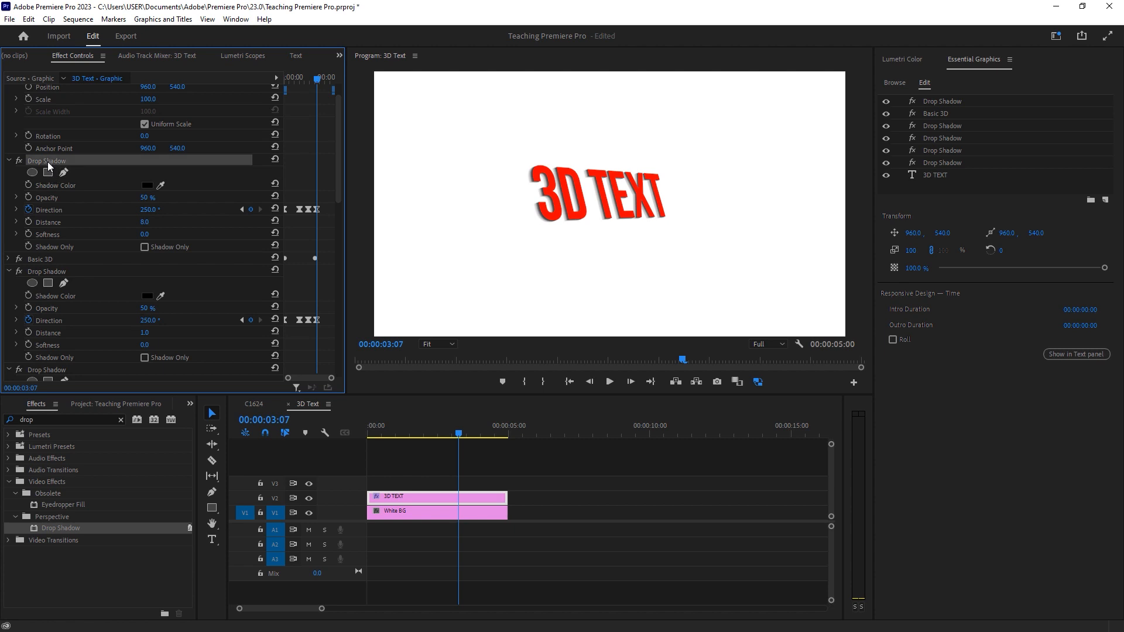
{"action": "scroll", "coordinate": [135, 292], "scroll_direction": "down", "scroll_amount": 2}
{"action": "scroll", "coordinate": [139, 280], "scroll_direction": "up", "scroll_amount": 3}
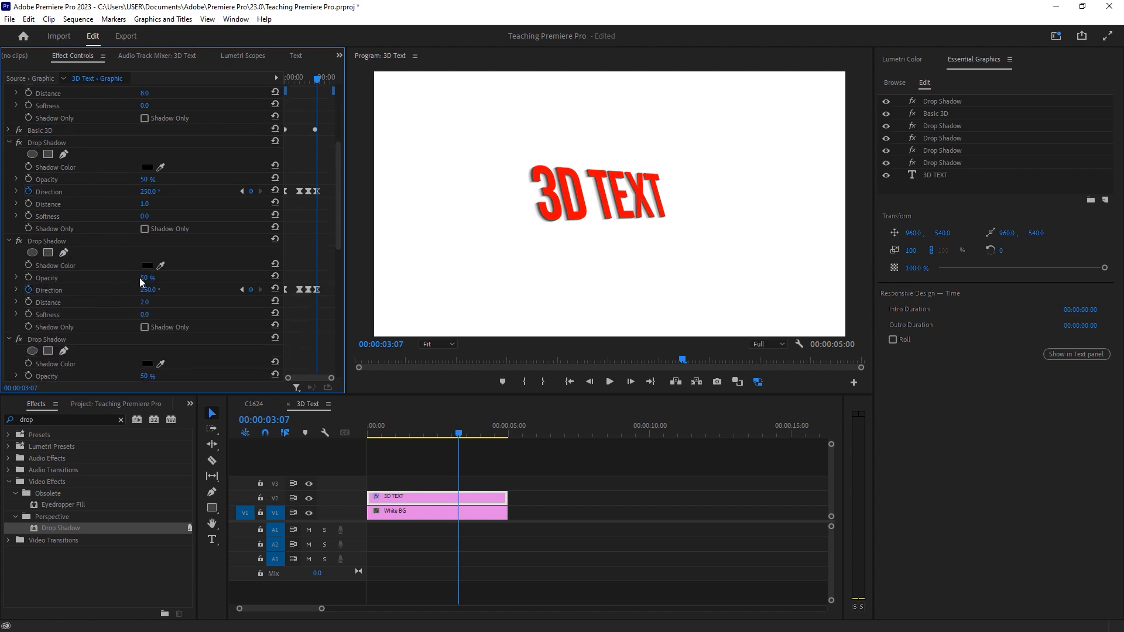
{"action": "left_click_drag", "start_coordinate": [39, 181], "coordinate": [60, 312]}
Move the Drop Shadow with Distance 8 down the stack, below the ones with Distance 2 and Distance 4
{"action": "left_click", "coordinate": [10, 198]}
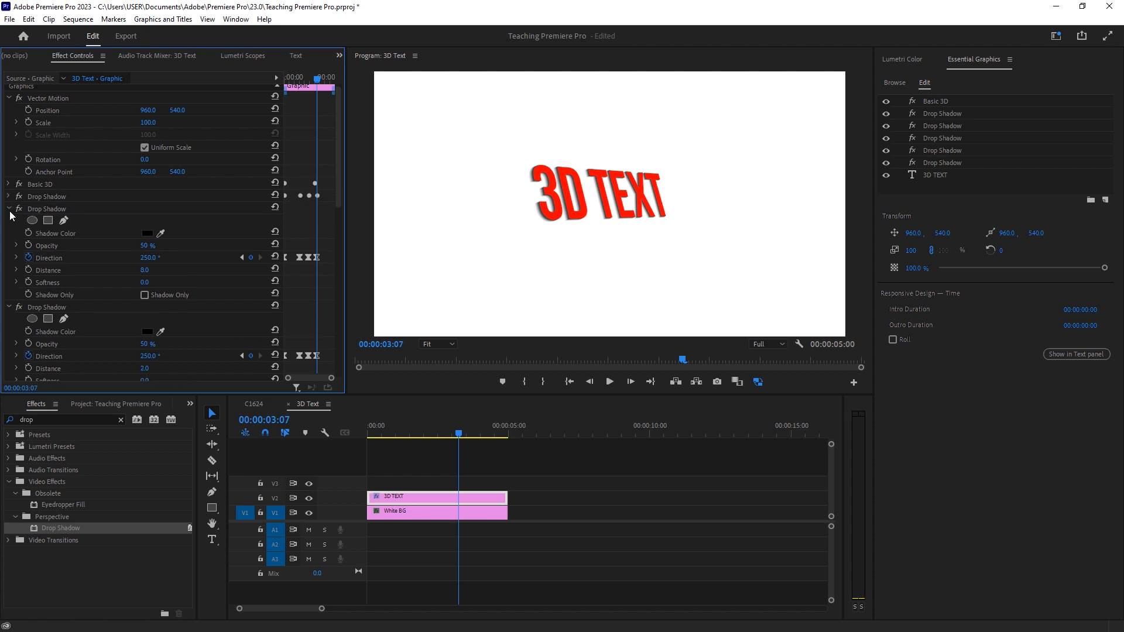
{"action": "left_click", "coordinate": [10, 197]}
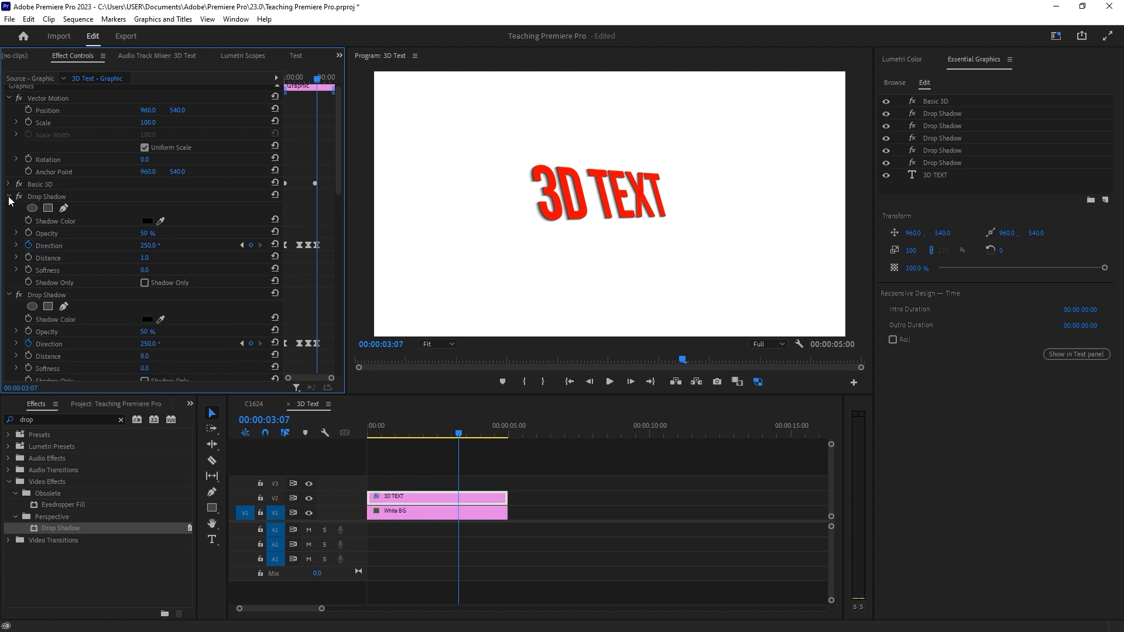
{"action": "left_click", "coordinate": [9, 198]}
{"action": "left_click_drag", "start_coordinate": [44, 206], "coordinate": [55, 345]}
{"action": "left_click", "coordinate": [9, 209]}
{"action": "left_click_drag", "start_coordinate": [48, 210], "coordinate": [48, 320]}
{"action": "scroll", "coordinate": [115, 307], "scroll_direction": "down", "scroll_amount": 5}
{"action": "left_click_drag", "start_coordinate": [50, 120], "coordinate": [79, 320]}
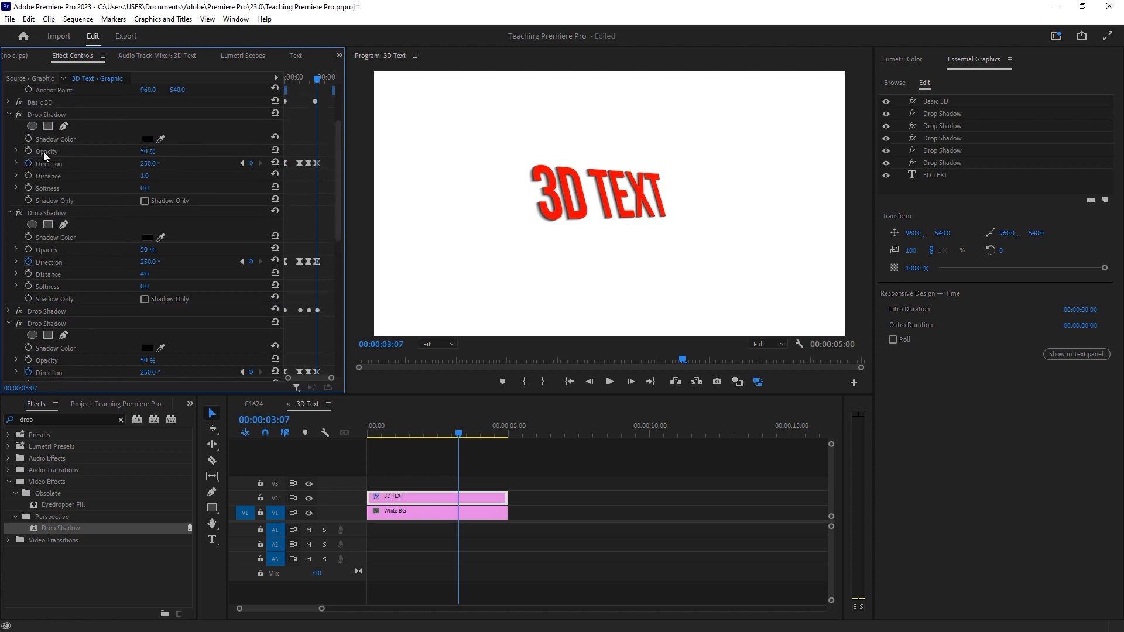
Move the Drop Shadow with Distance 2 above the one with Distance 4, and collapse it
{"action": "scroll", "coordinate": [43, 153], "scroll_direction": "up", "scroll_amount": 1}
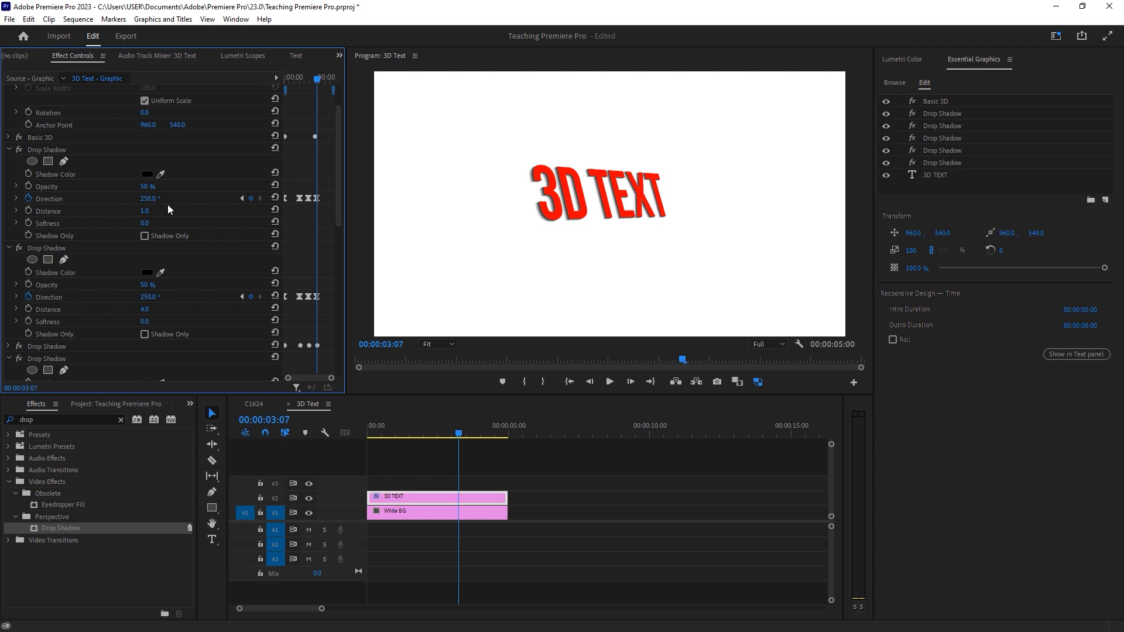
{"action": "left_click", "coordinate": [8, 150]}
{"action": "left_click_drag", "start_coordinate": [143, 228], "coordinate": [40, 184]}
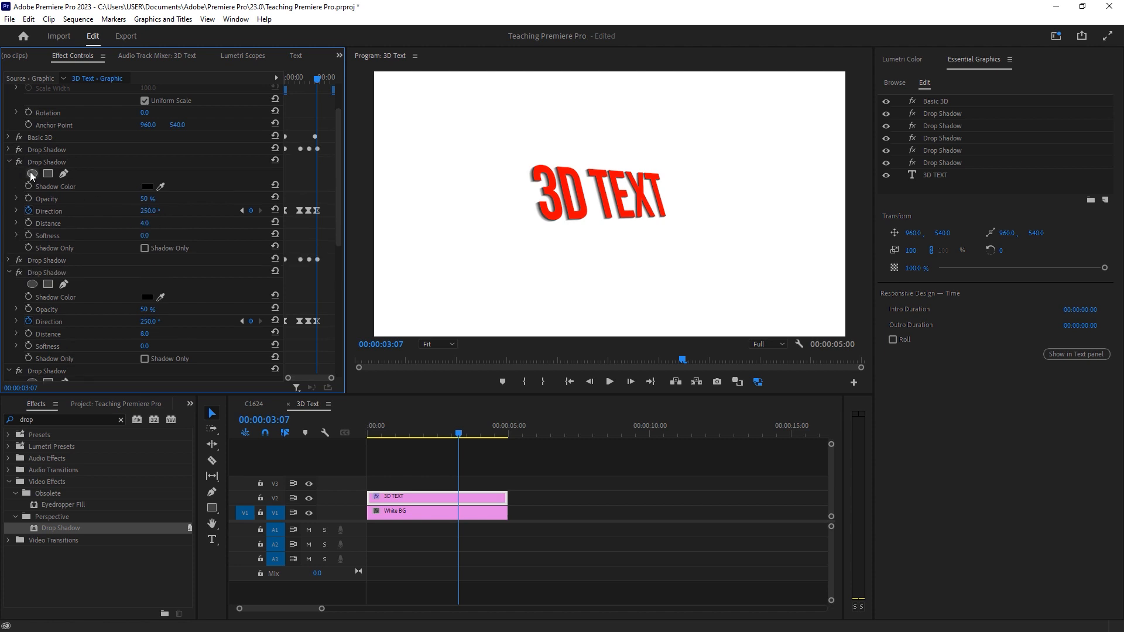
{"action": "left_click", "coordinate": [9, 260]}
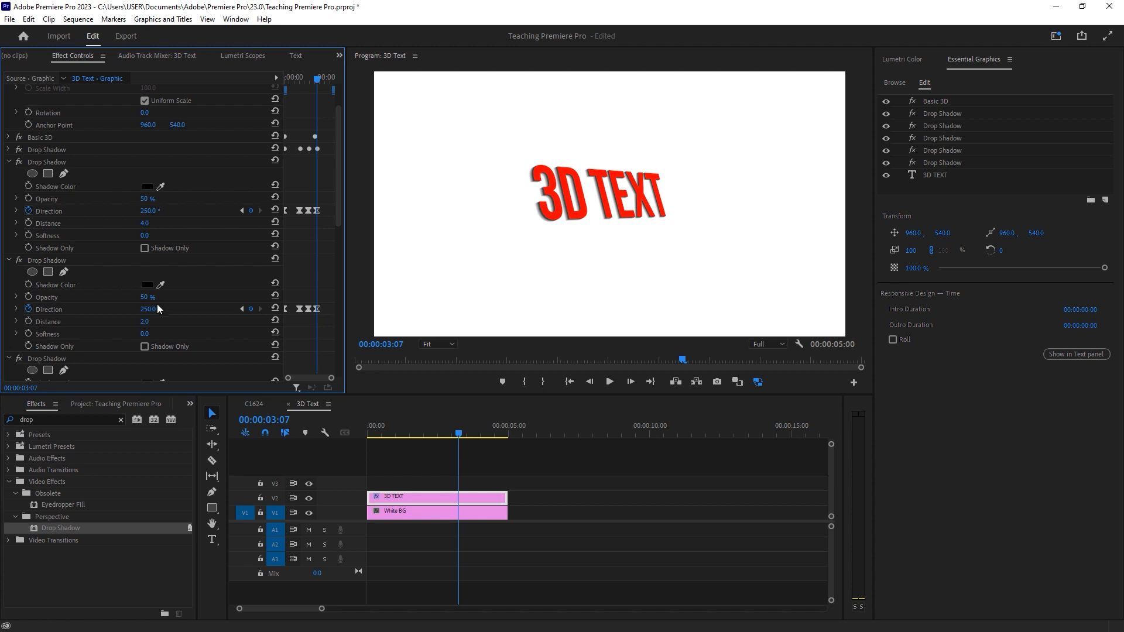
{"action": "left_click_drag", "start_coordinate": [50, 260], "coordinate": [55, 165]}
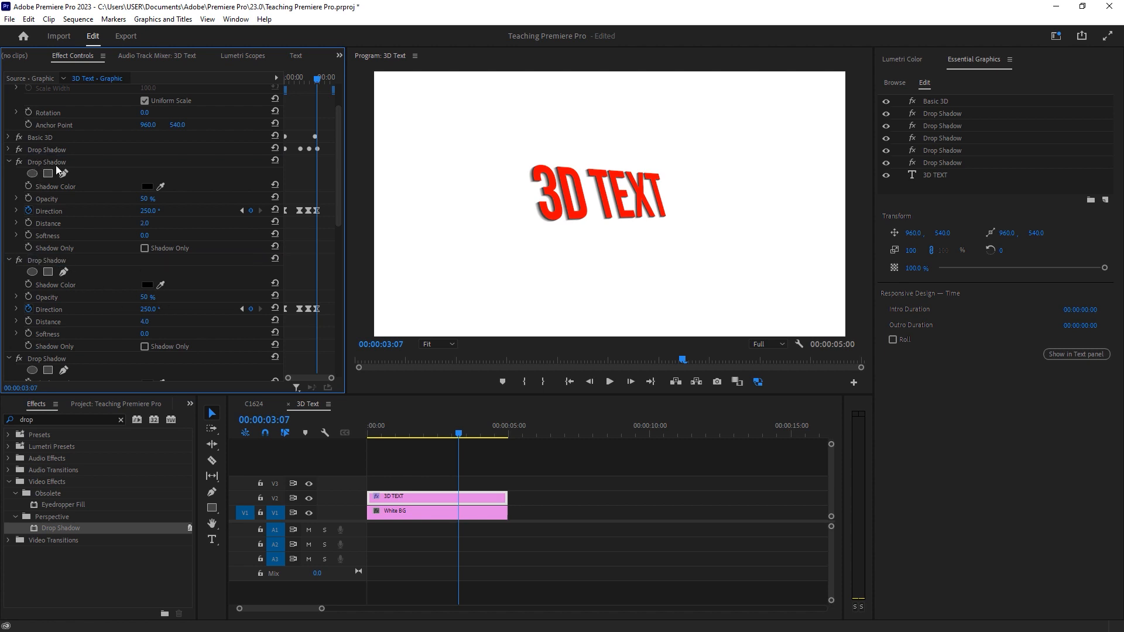
{"action": "left_click", "coordinate": [9, 162]}
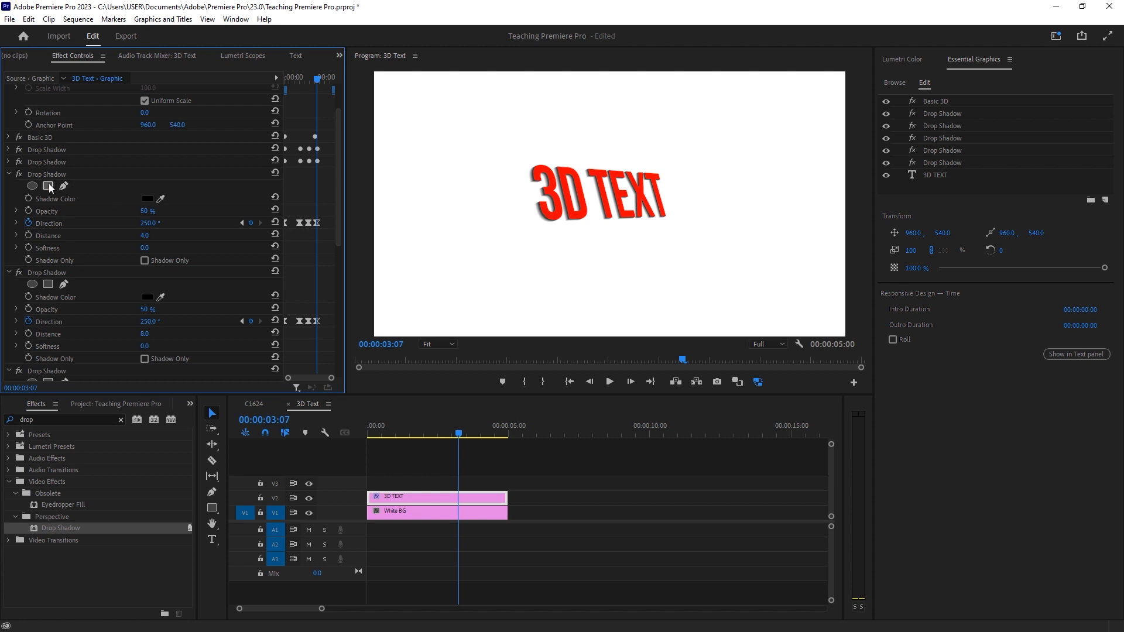
Check the first two Drop Shadows and collapse the first four, leaving only the last one expanded
{"action": "left_click", "coordinate": [7, 154]}
{"action": "left_click", "coordinate": [9, 151]}
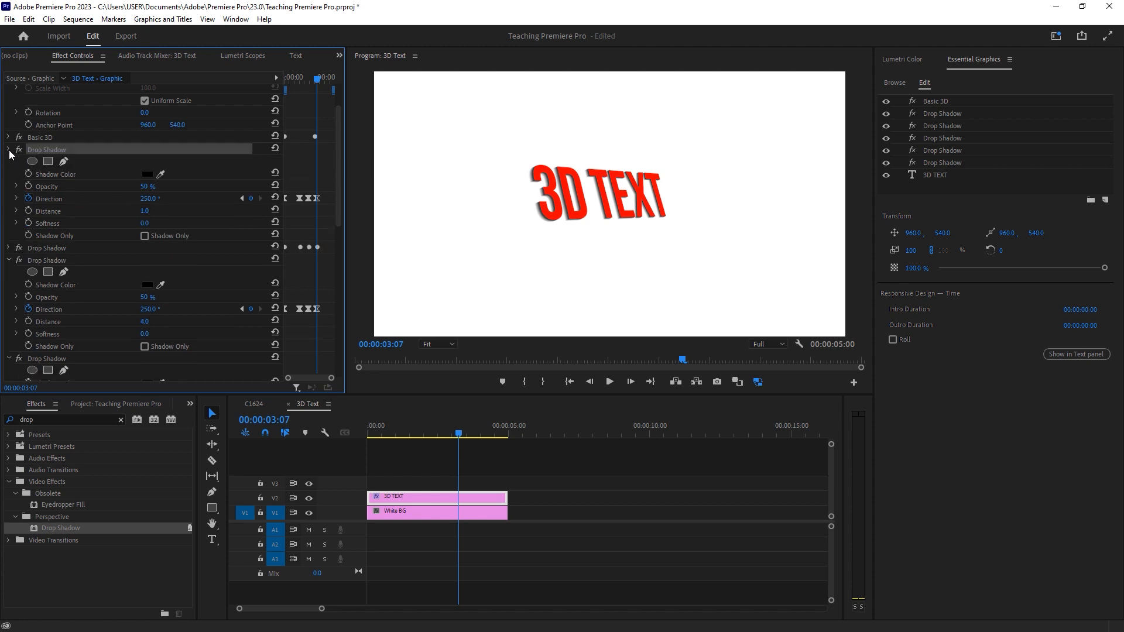
{"action": "left_click", "coordinate": [9, 150]}
{"action": "left_click", "coordinate": [8, 163]}
{"action": "left_click", "coordinate": [8, 163]}
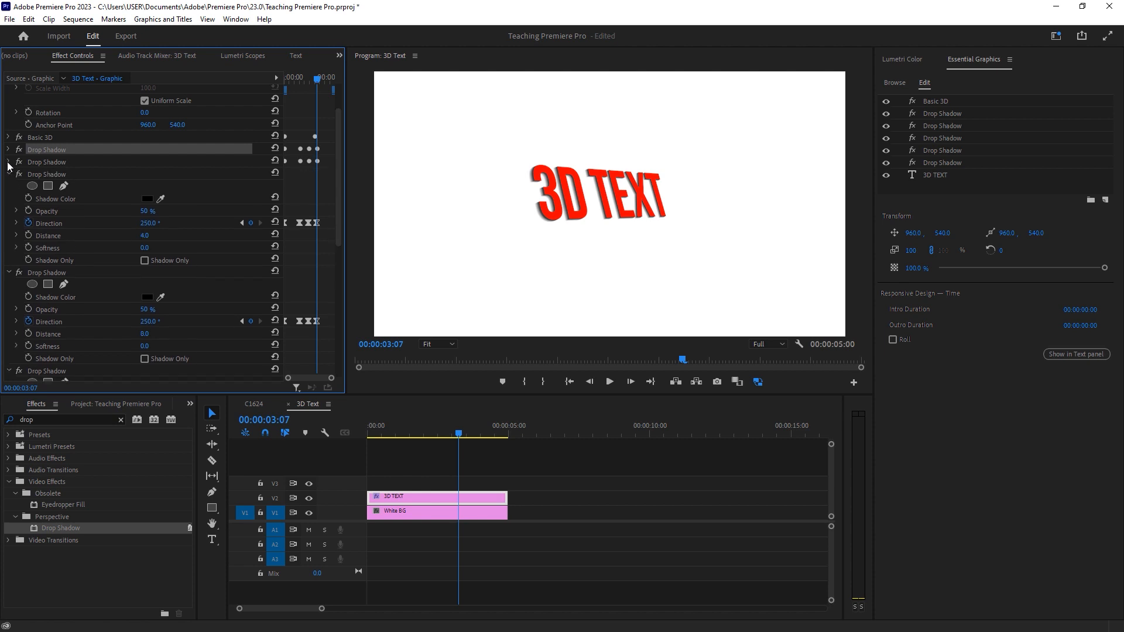
{"action": "left_click", "coordinate": [8, 175]}
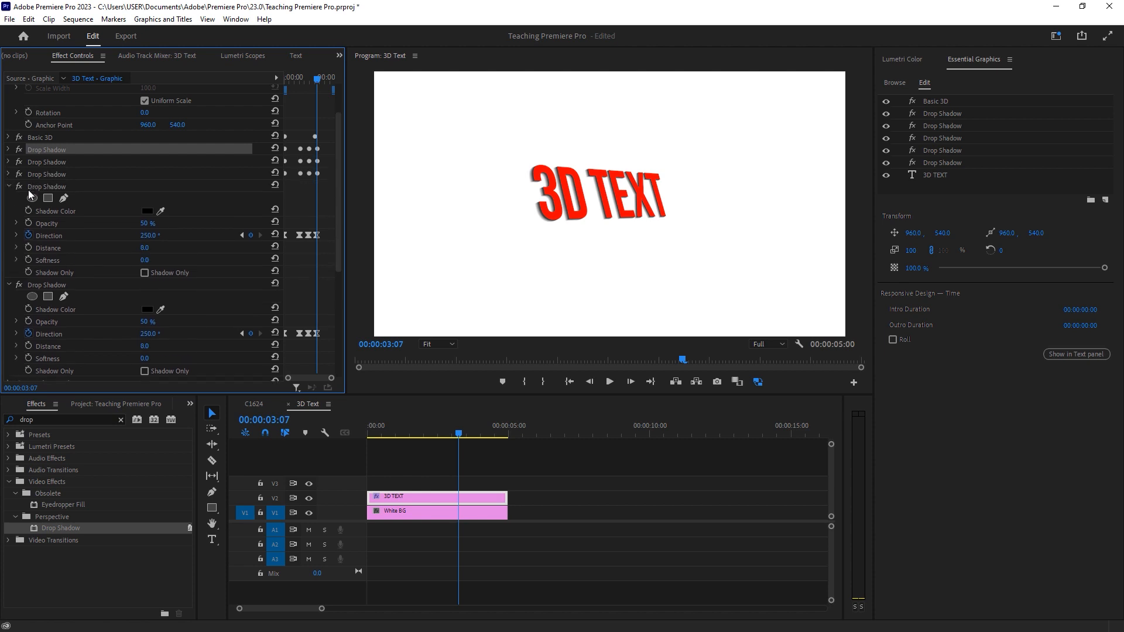
{"action": "left_click", "coordinate": [8, 188]}
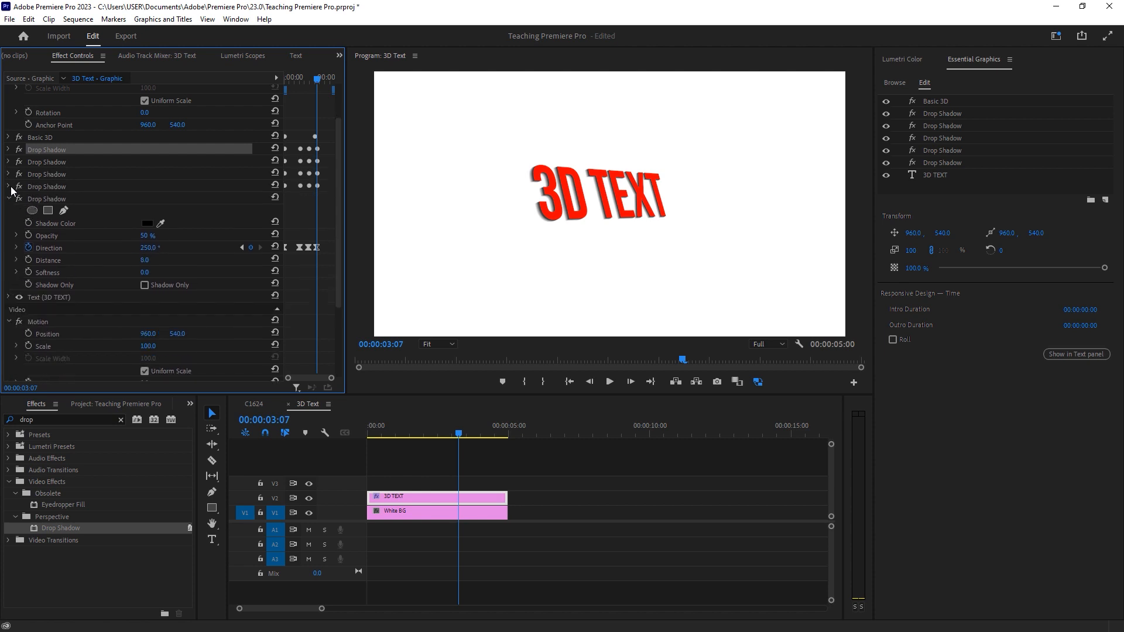
Set the Distance of the last Drop Shadow in the stack to 16
{"action": "left_click", "coordinate": [153, 261]}
{"action": "type", "text": "16"}
{"action": "key", "text": "Return"}
{"action": "left_click", "coordinate": [149, 260]}
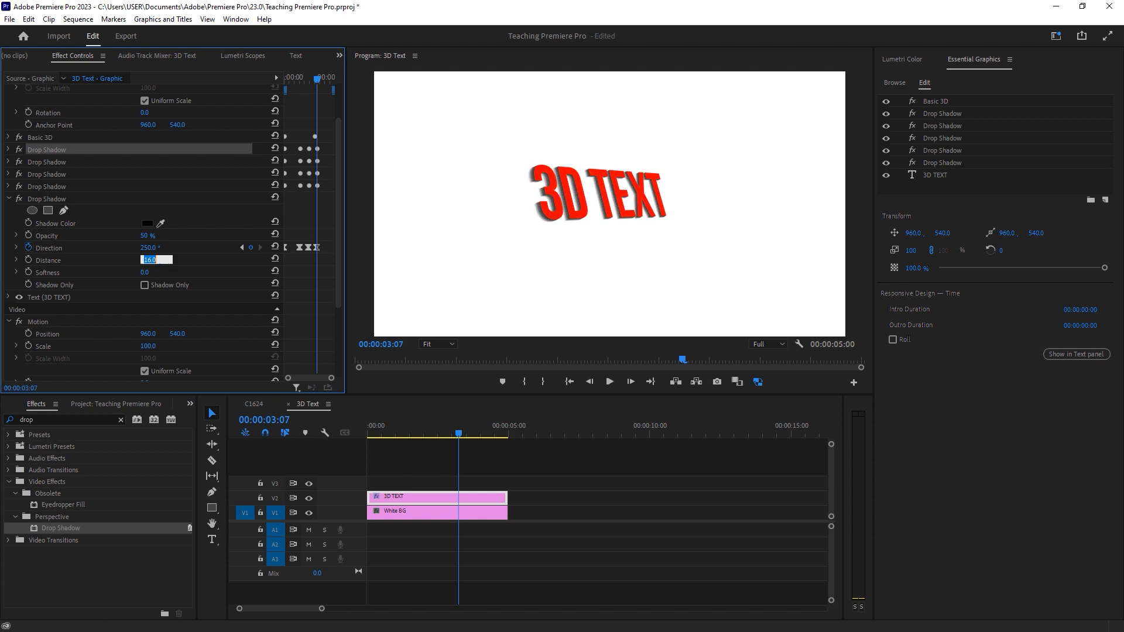
{"action": "type", "text": "1"}
Play the title animation from the start to review the five stacked shadows
{"action": "left_click", "coordinate": [448, 433]}
{"action": "key", "text": "Home"}
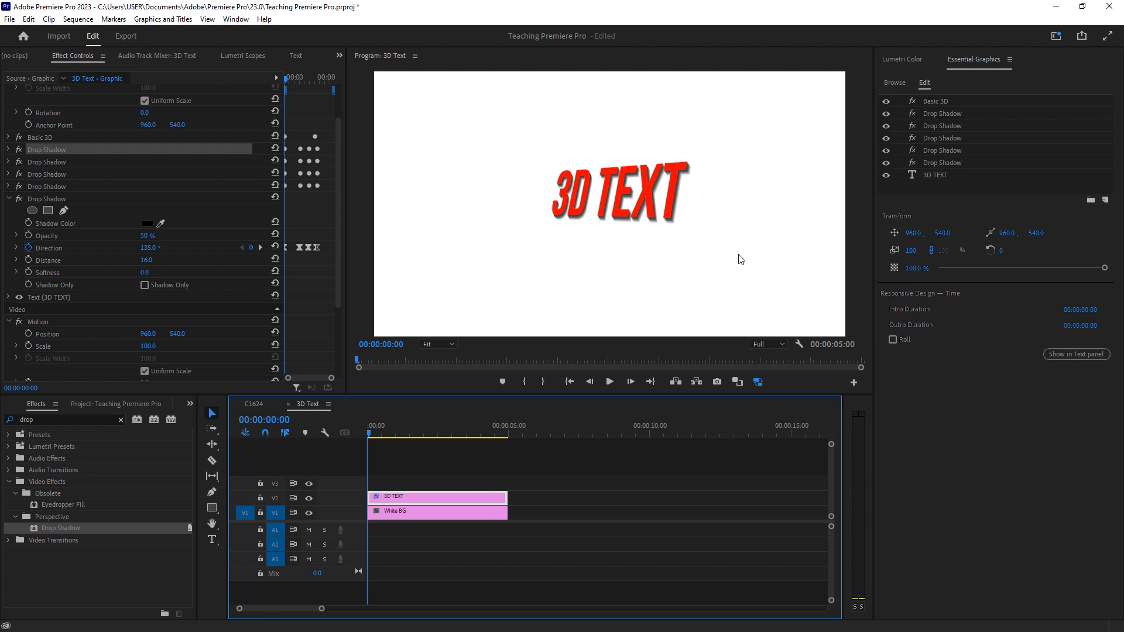
{"action": "key", "text": "space"}
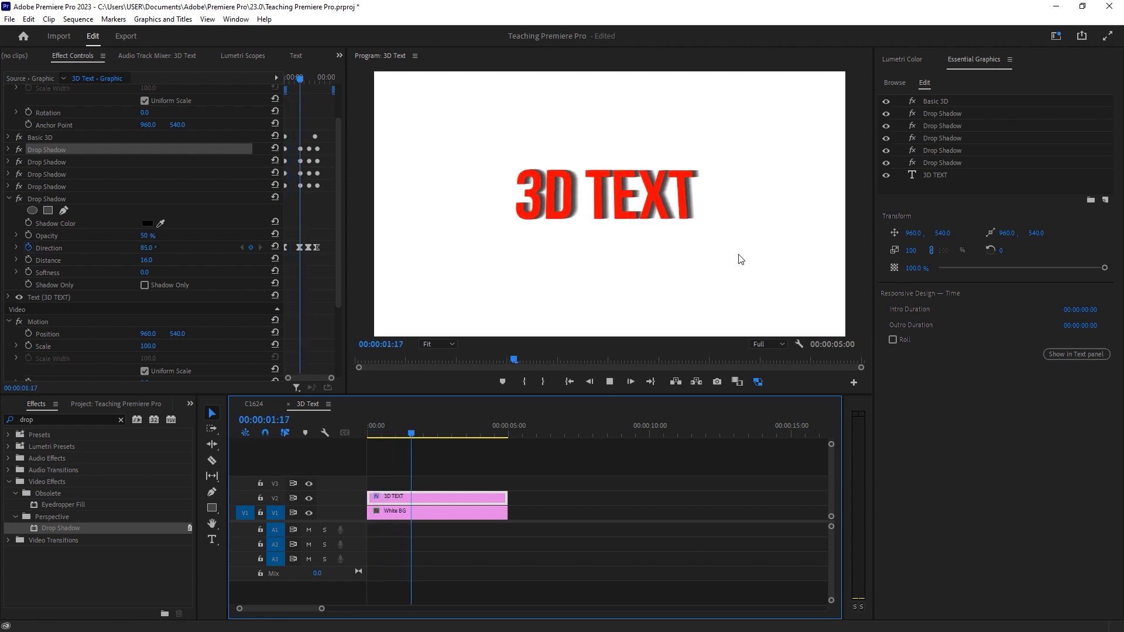
{"action": "key", "text": "space"}
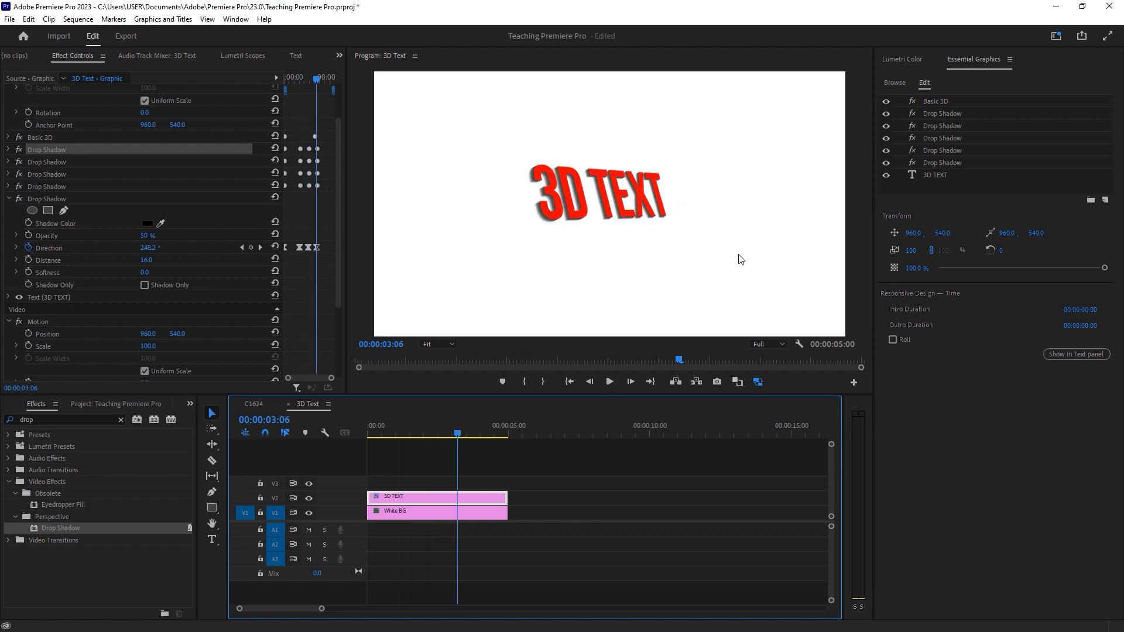
{"action": "key", "text": "Home"}
{"action": "key", "text": "space"}
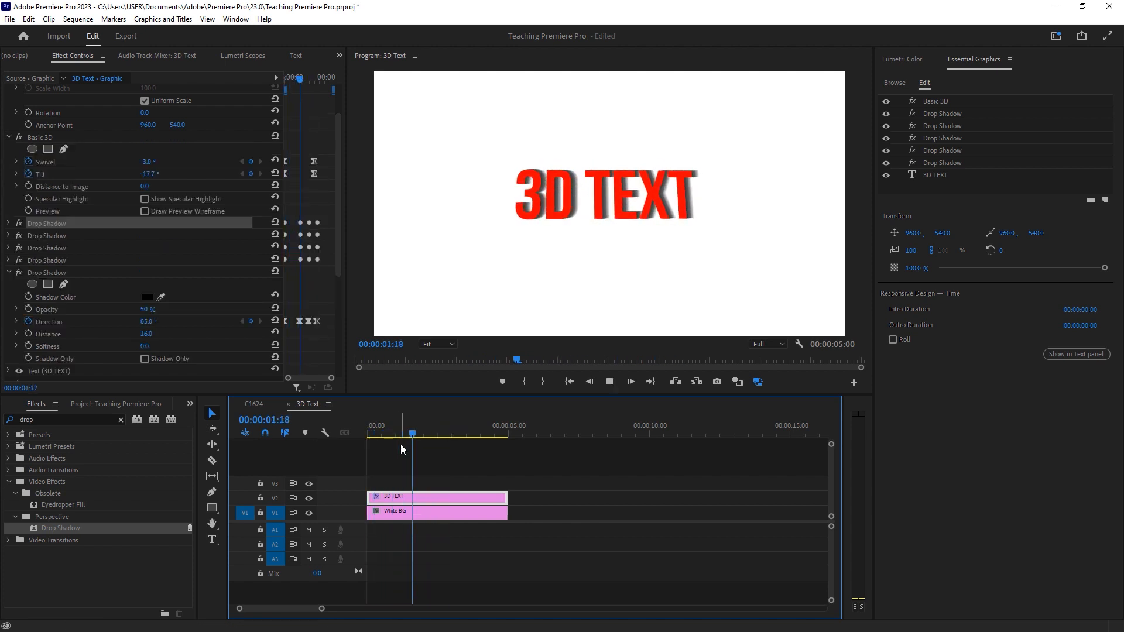
{"action": "key", "text": "space"}
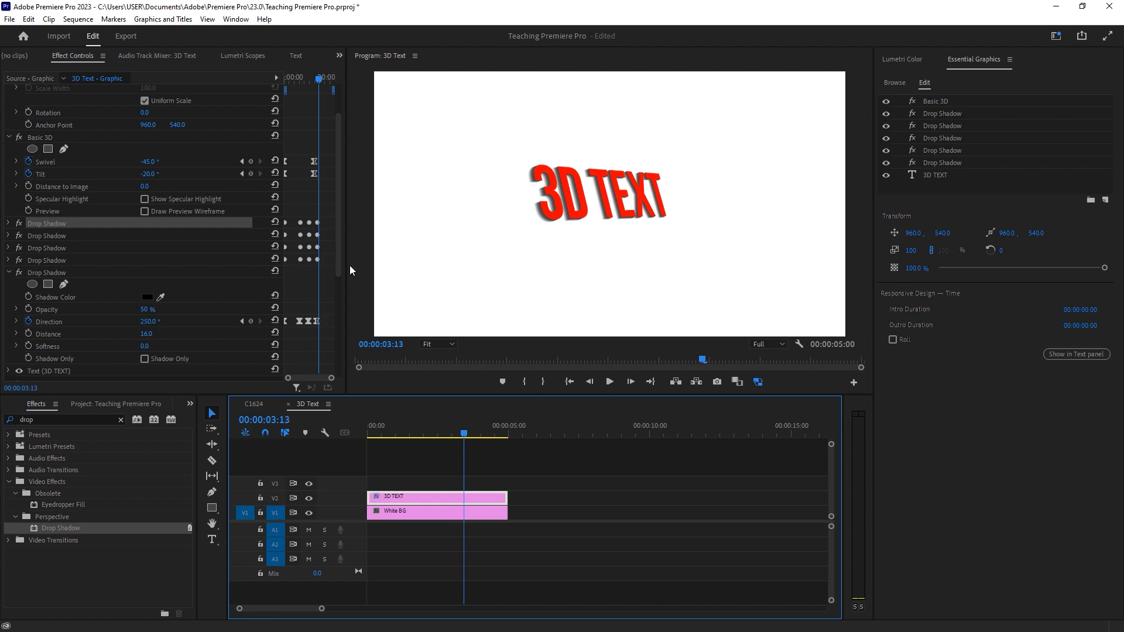
Paste a copy of the last Drop Shadow, move it to the end of the shadow stack and set its Distance to 32
{"action": "left_click", "coordinate": [8, 275]}
{"action": "left_click", "coordinate": [9, 273]}
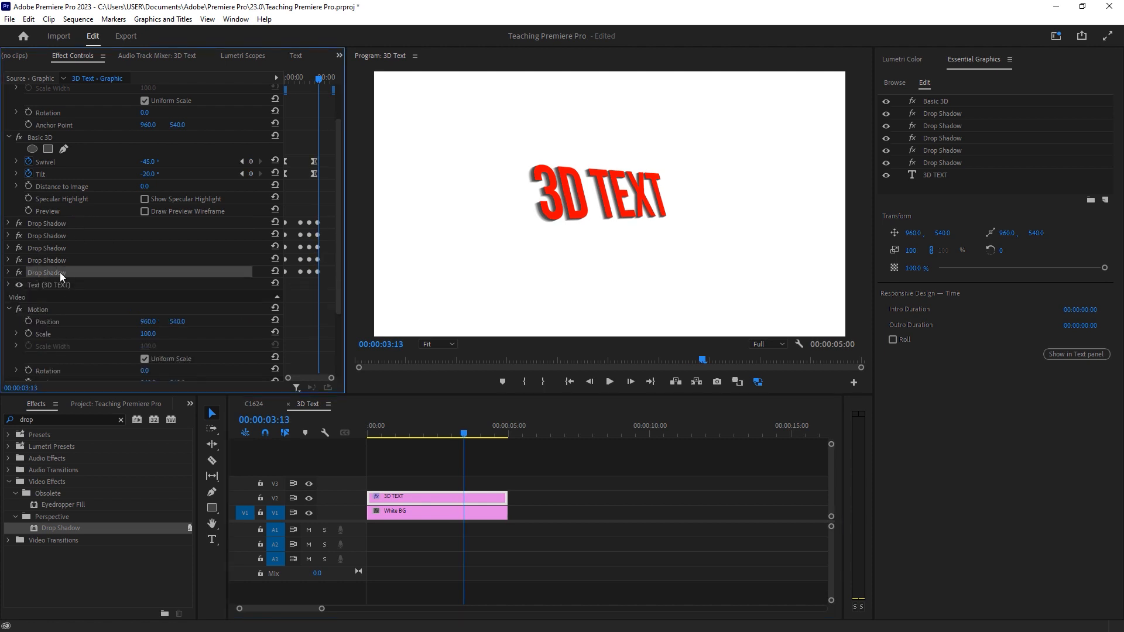
{"action": "left_click", "coordinate": [309, 290]}
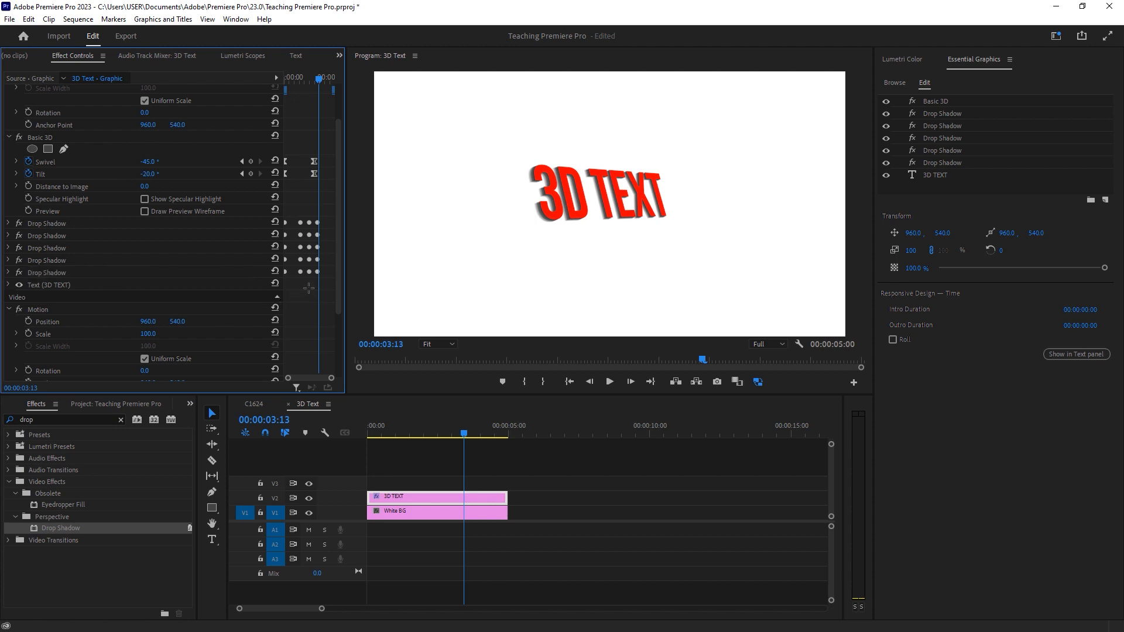
{"action": "key", "text": "ctrl+v"}
{"action": "left_click_drag", "start_coordinate": [44, 143], "coordinate": [22, 300]}
{"action": "left_click", "coordinate": [9, 286]}
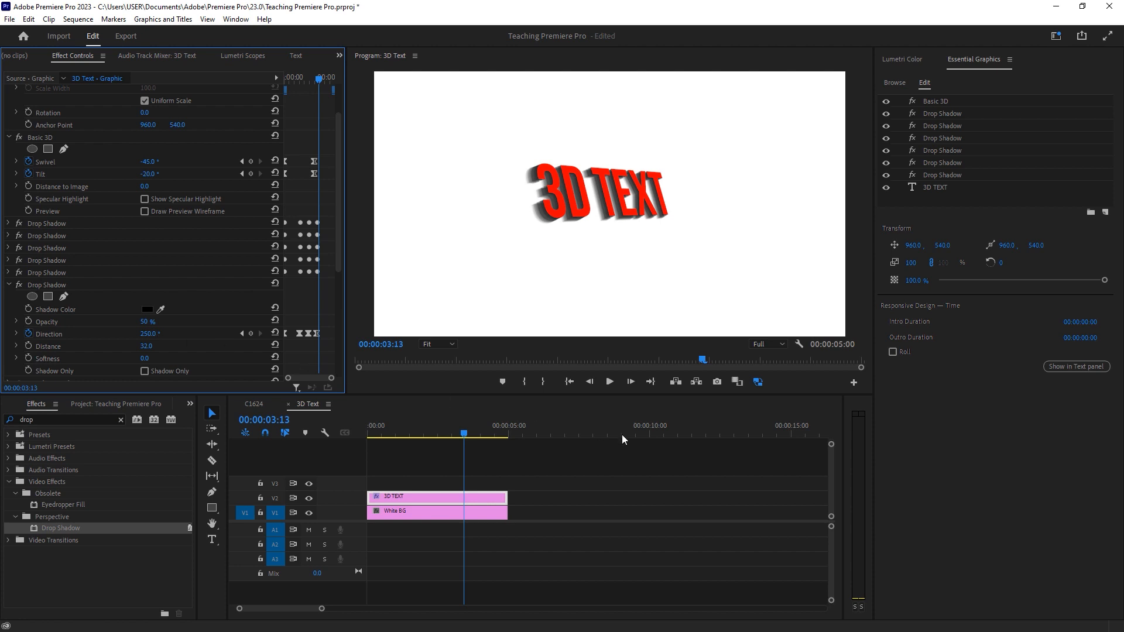
Replay the animation from the beginning to review the depth with the sixth shadow added
{"action": "left_click_drag", "start_coordinate": [411, 428], "coordinate": [322, 429]}
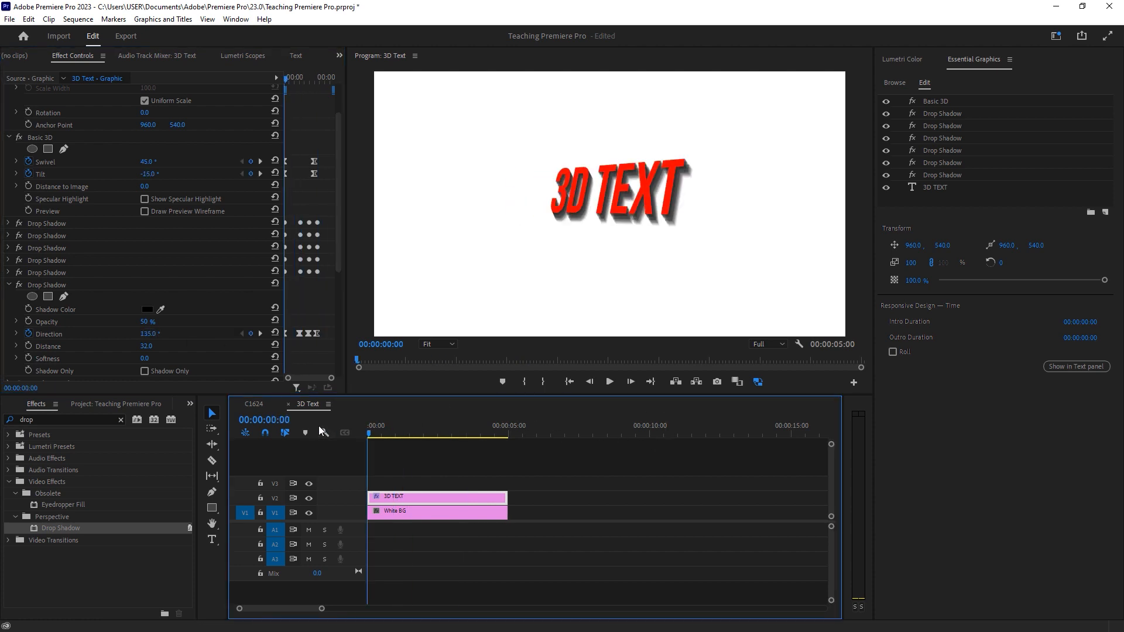
{"action": "key", "text": "space"}
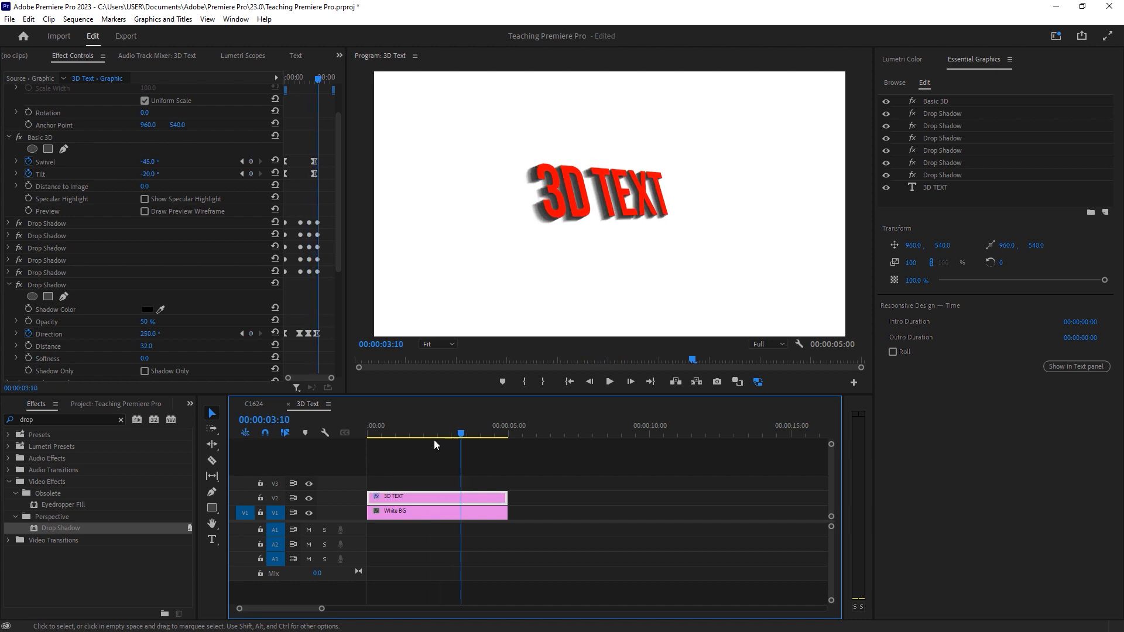
{"action": "left_click_drag", "start_coordinate": [426, 430], "coordinate": [275, 438]}
{"action": "key", "text": "space"}
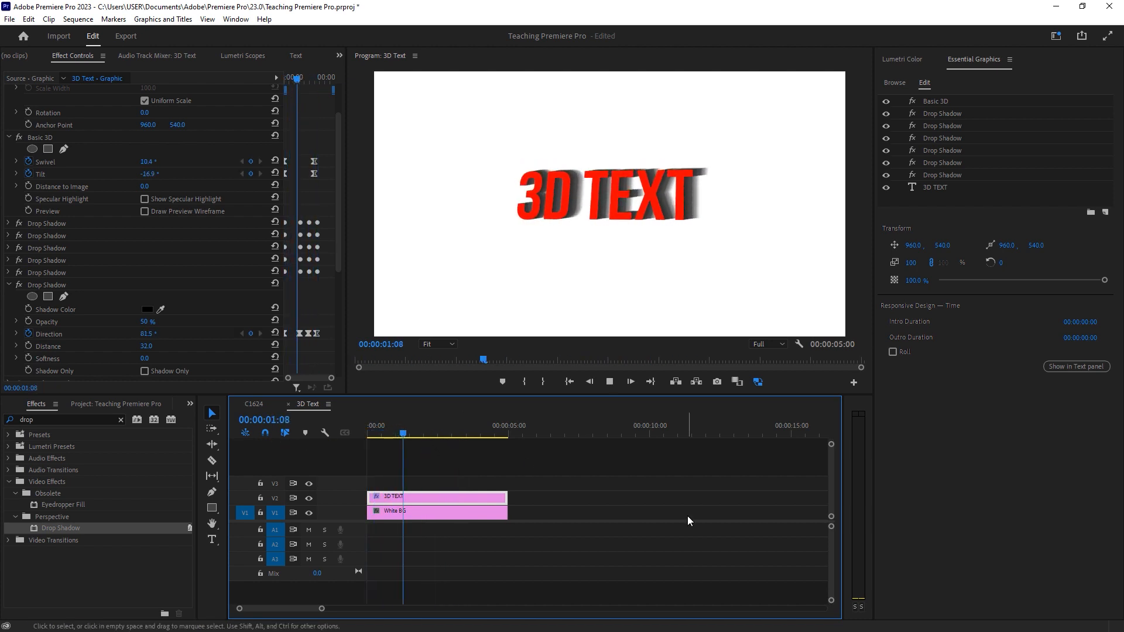